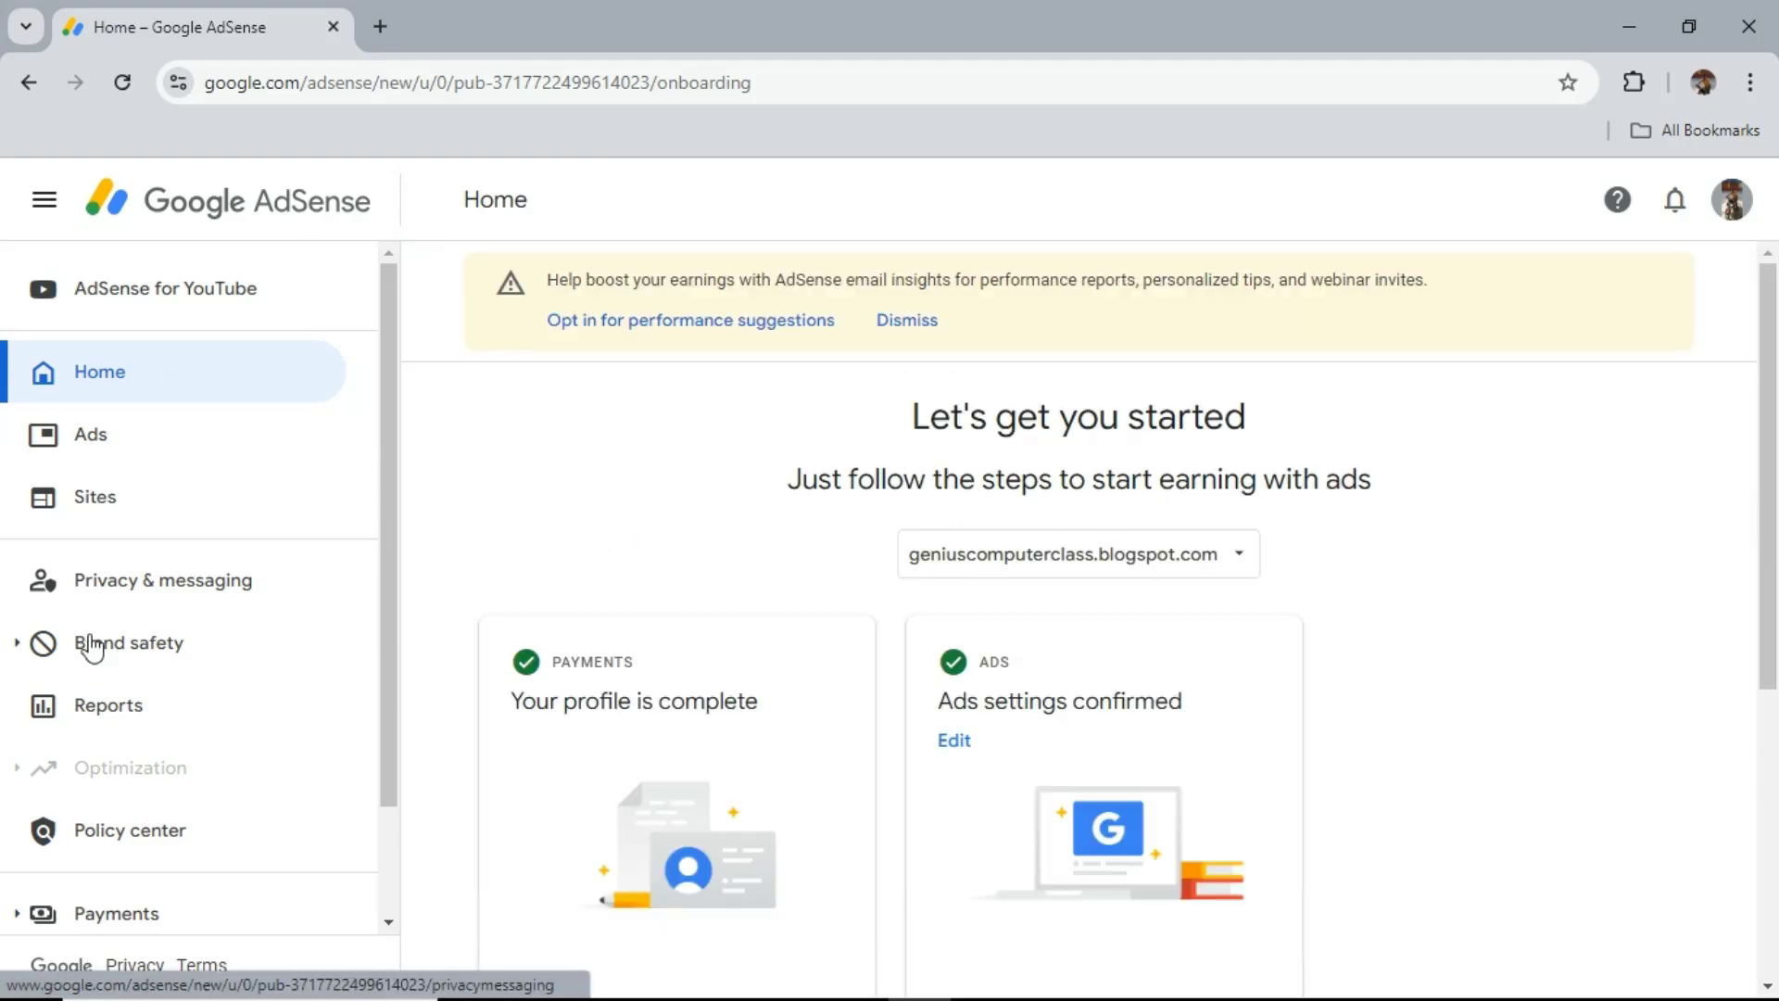
Open the payments info page and switch the payments account to YouTube (India).
scroll(93, 649, down, 2)
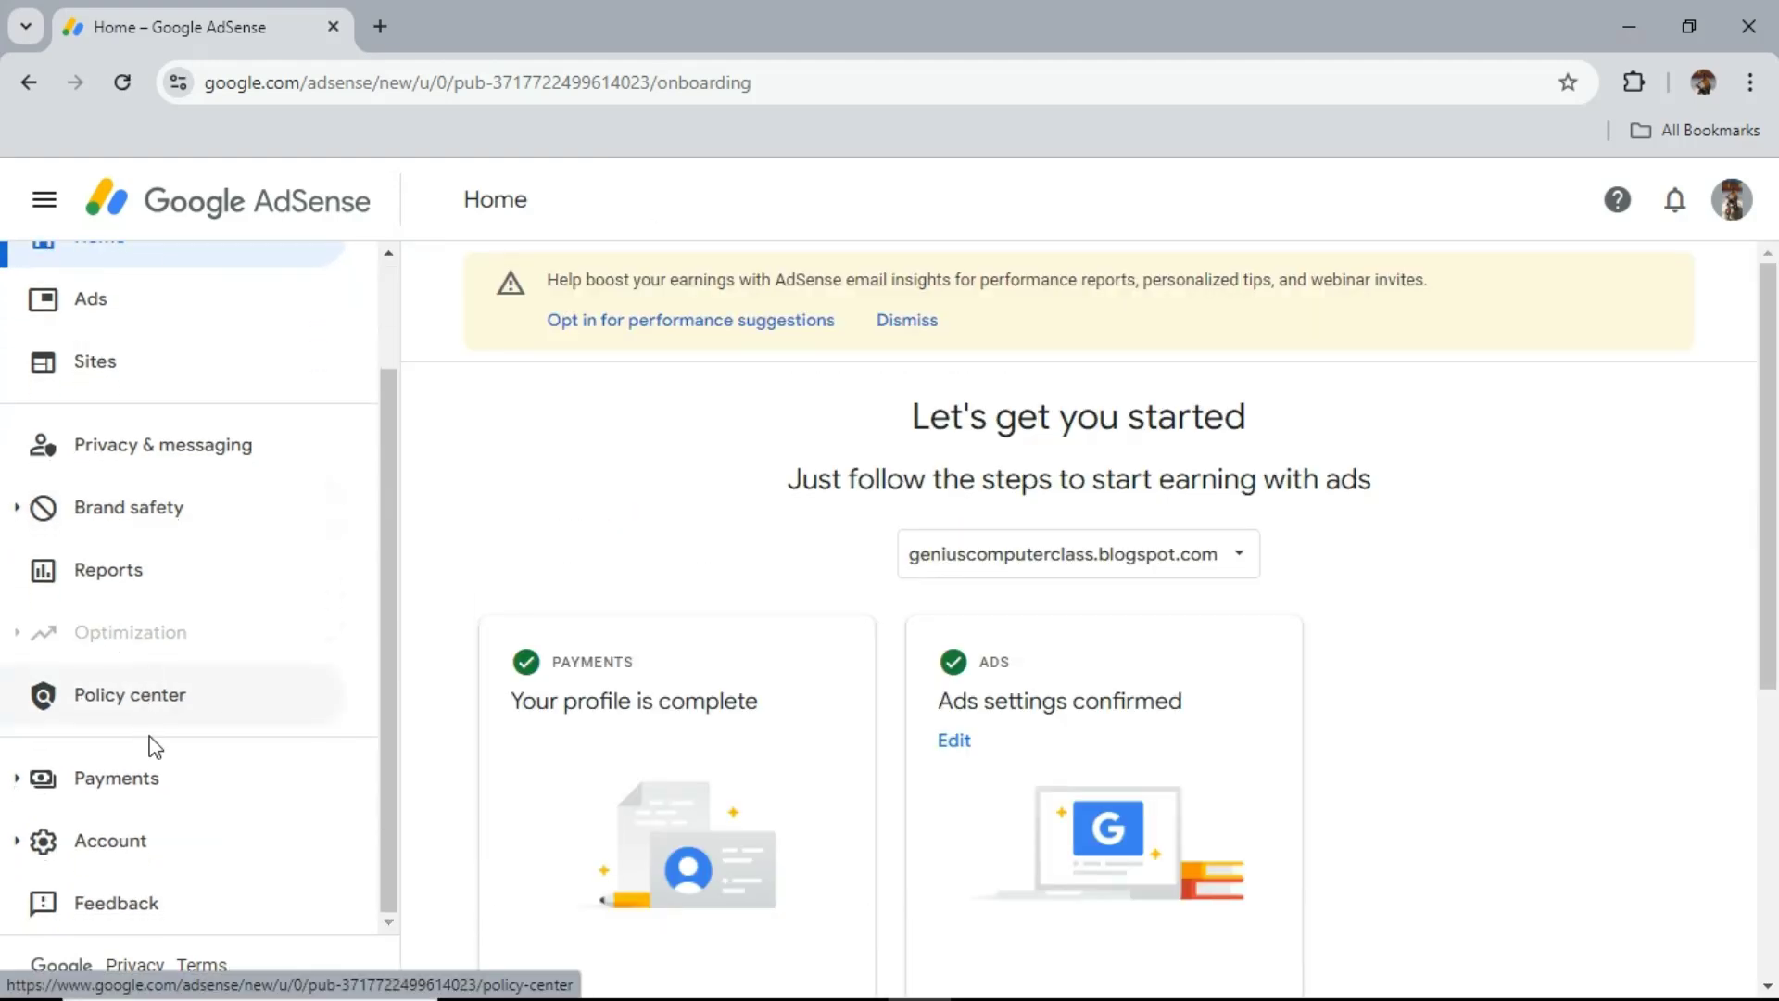
click(194, 786)
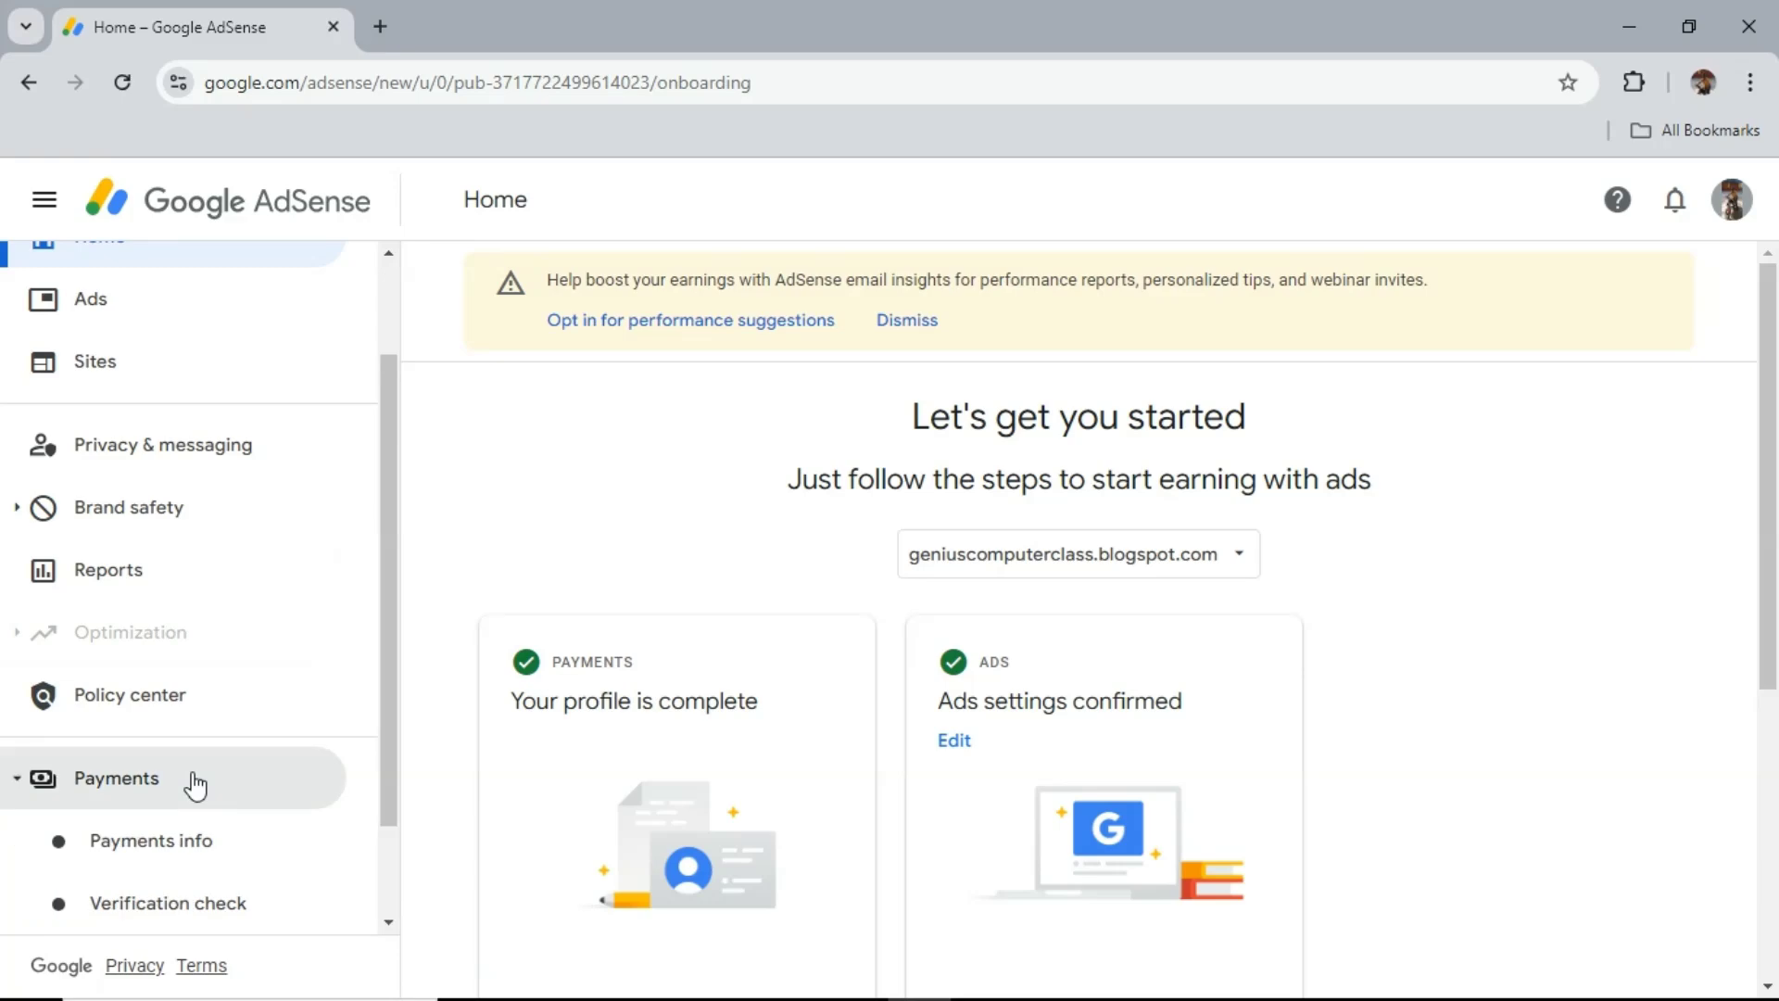
scroll(187, 738, down, 2)
click(165, 739)
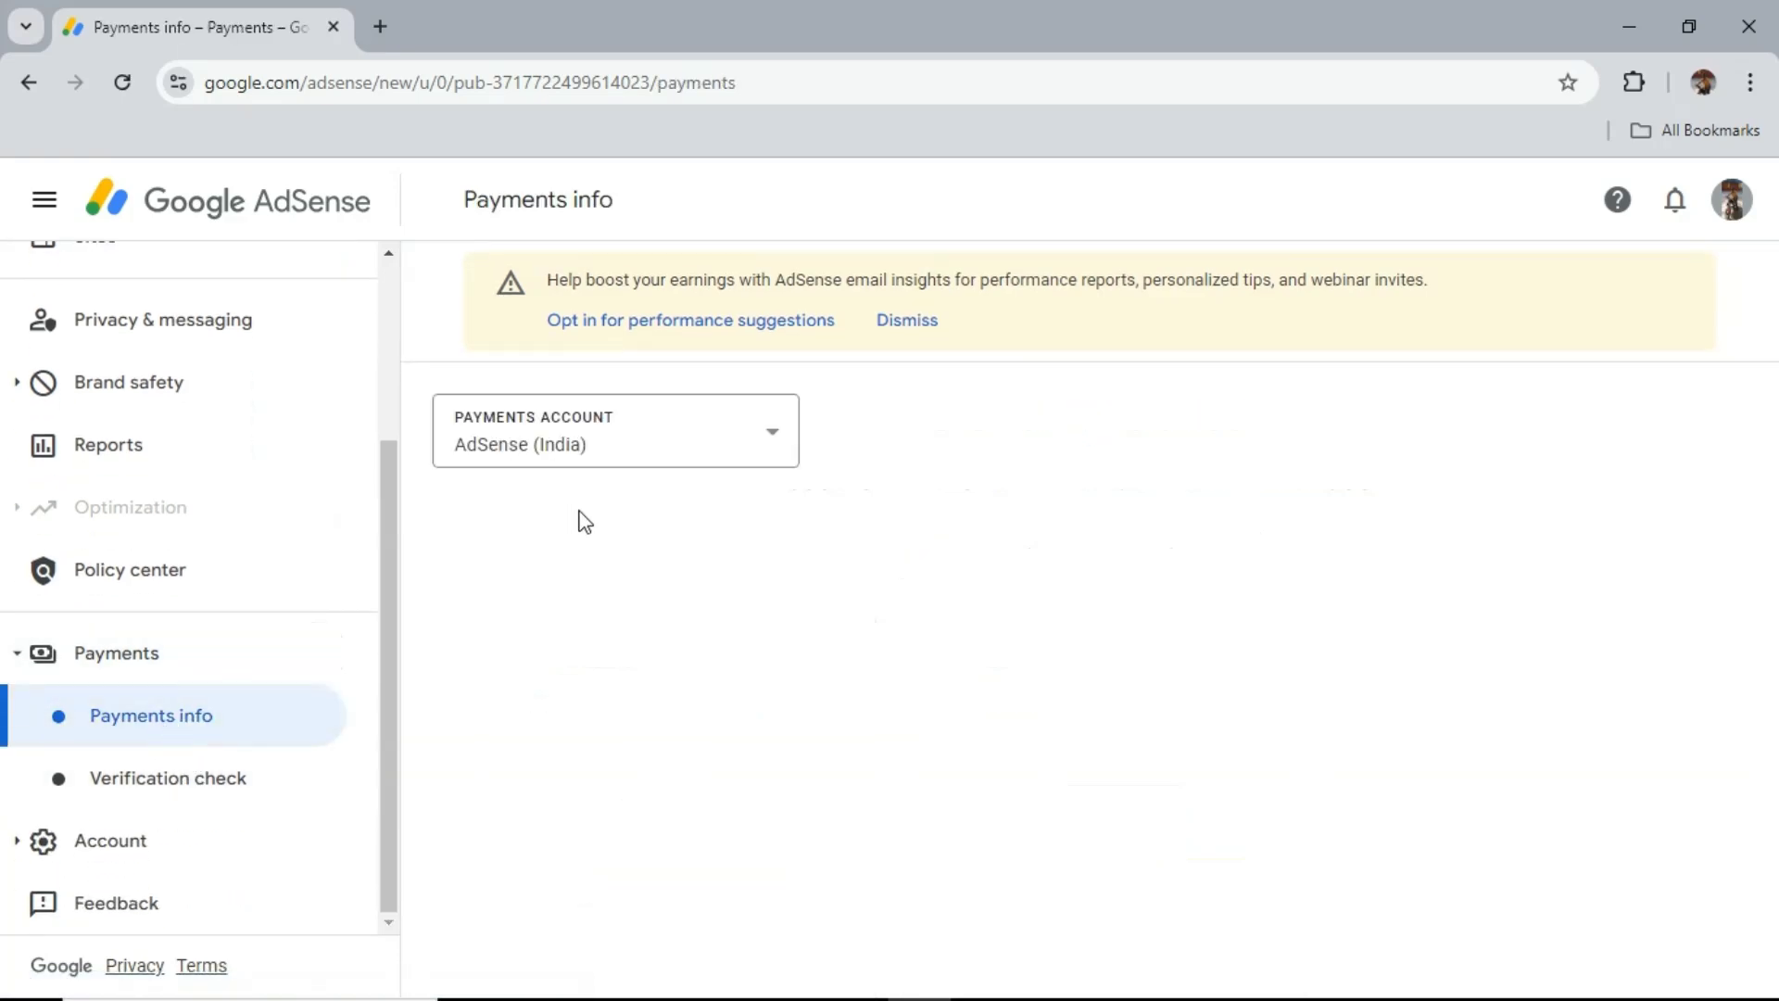
click(608, 454)
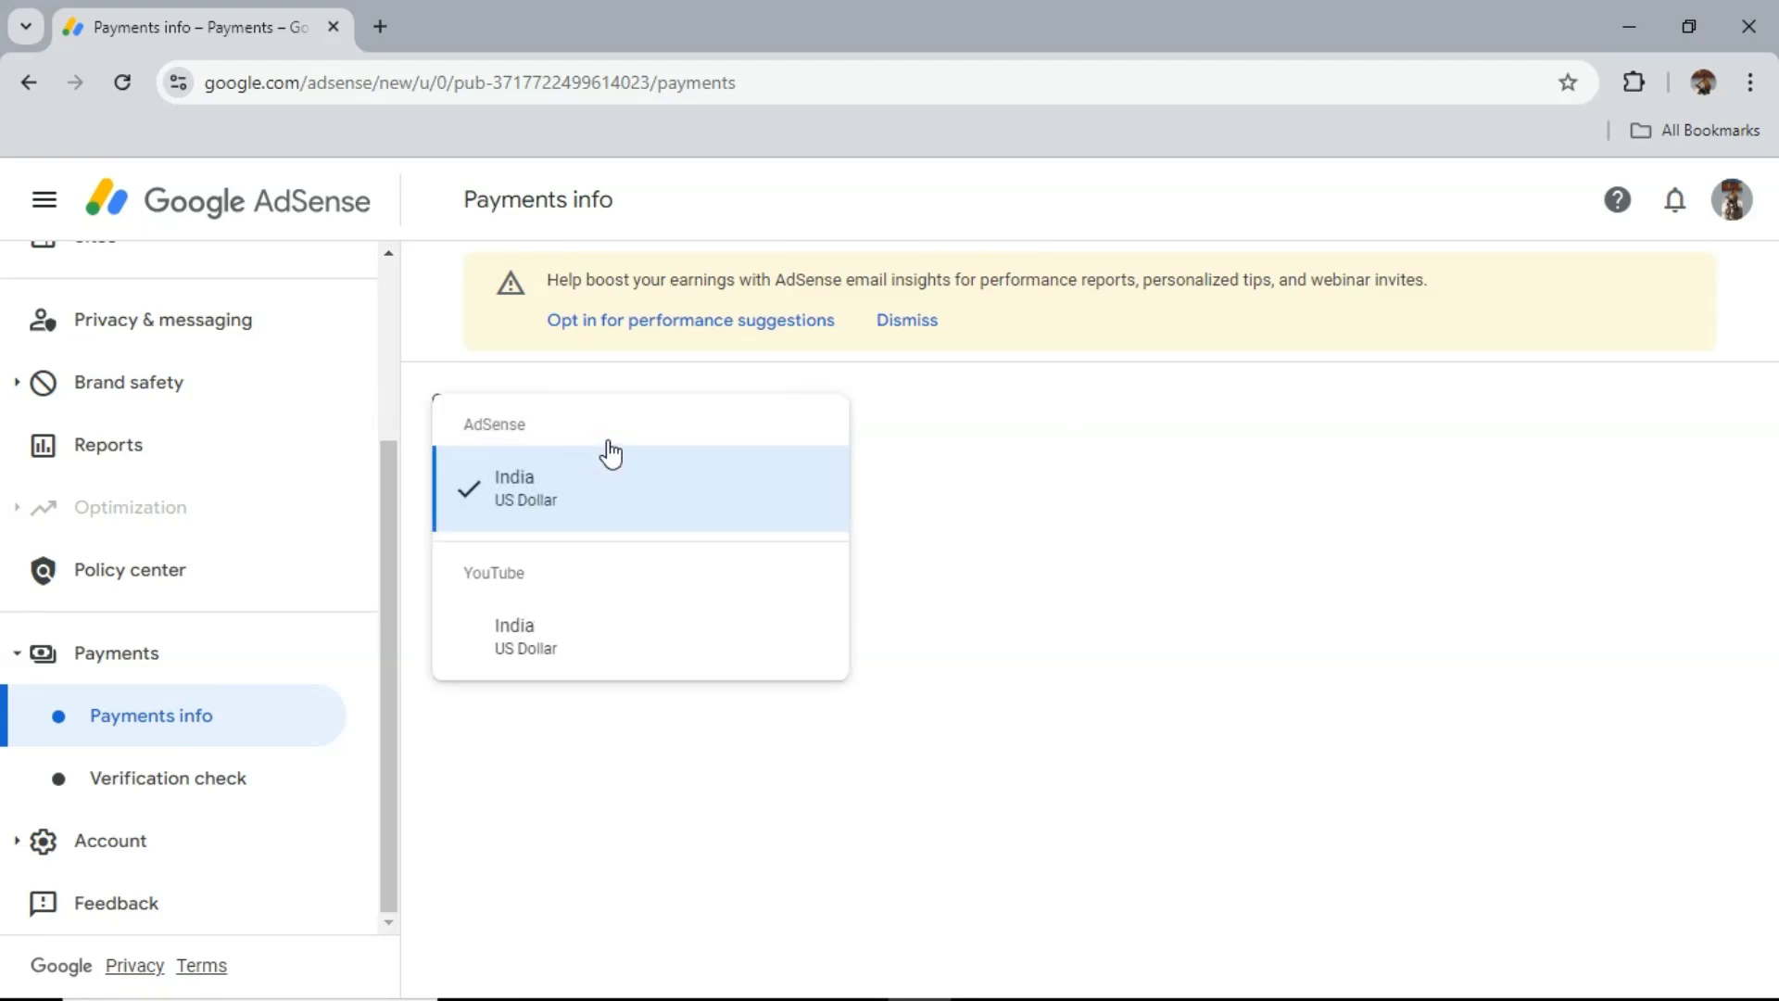
click(524, 639)
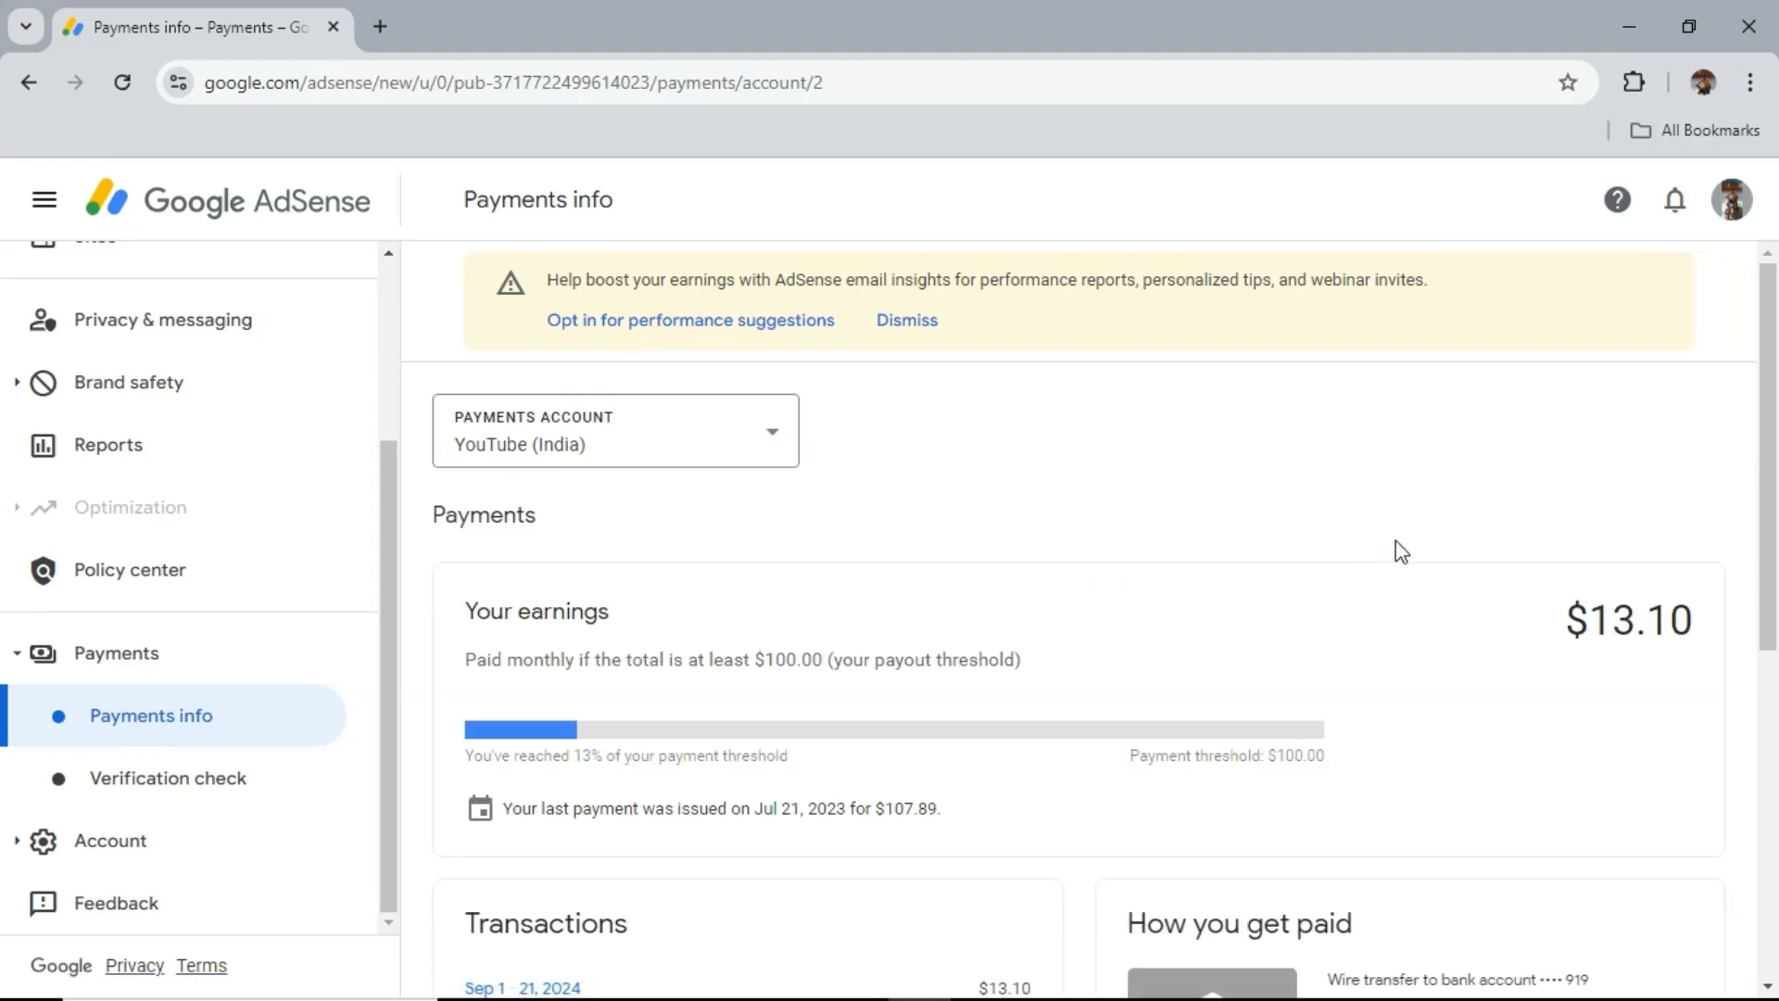
Open the YouTube payments account's settings and go to the tax info management page from its United States tax info.
scroll(1394, 547, down, 6)
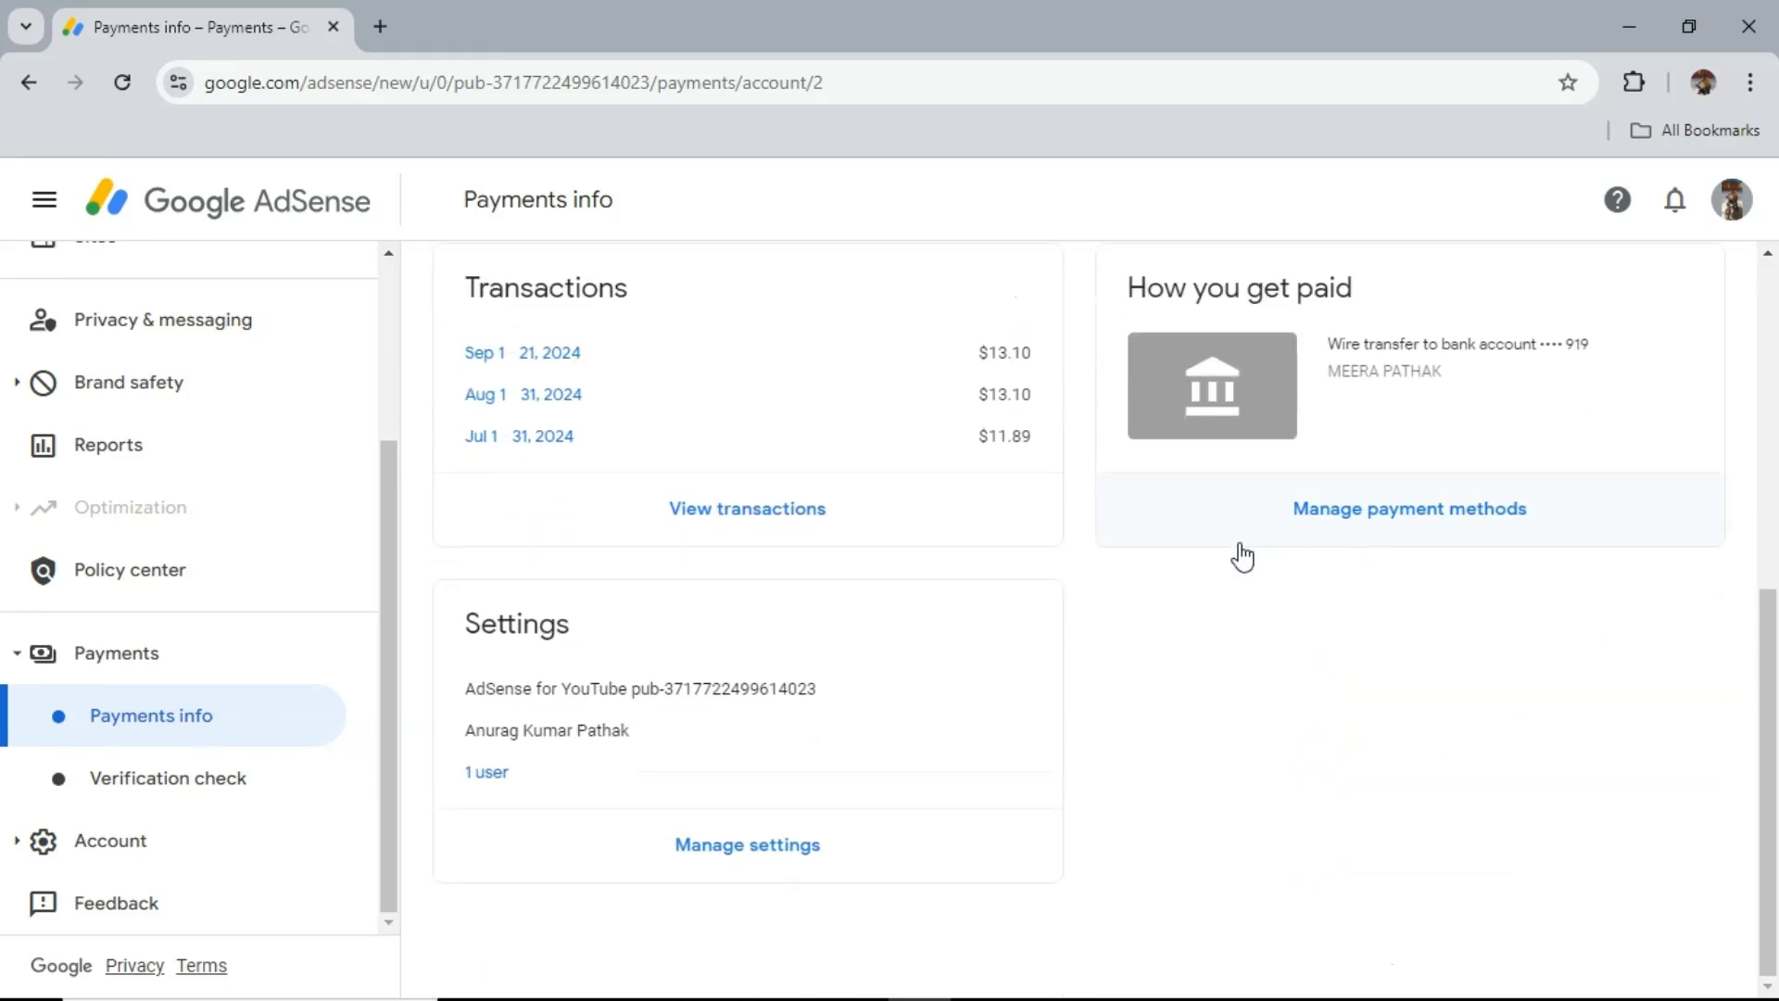
click(725, 866)
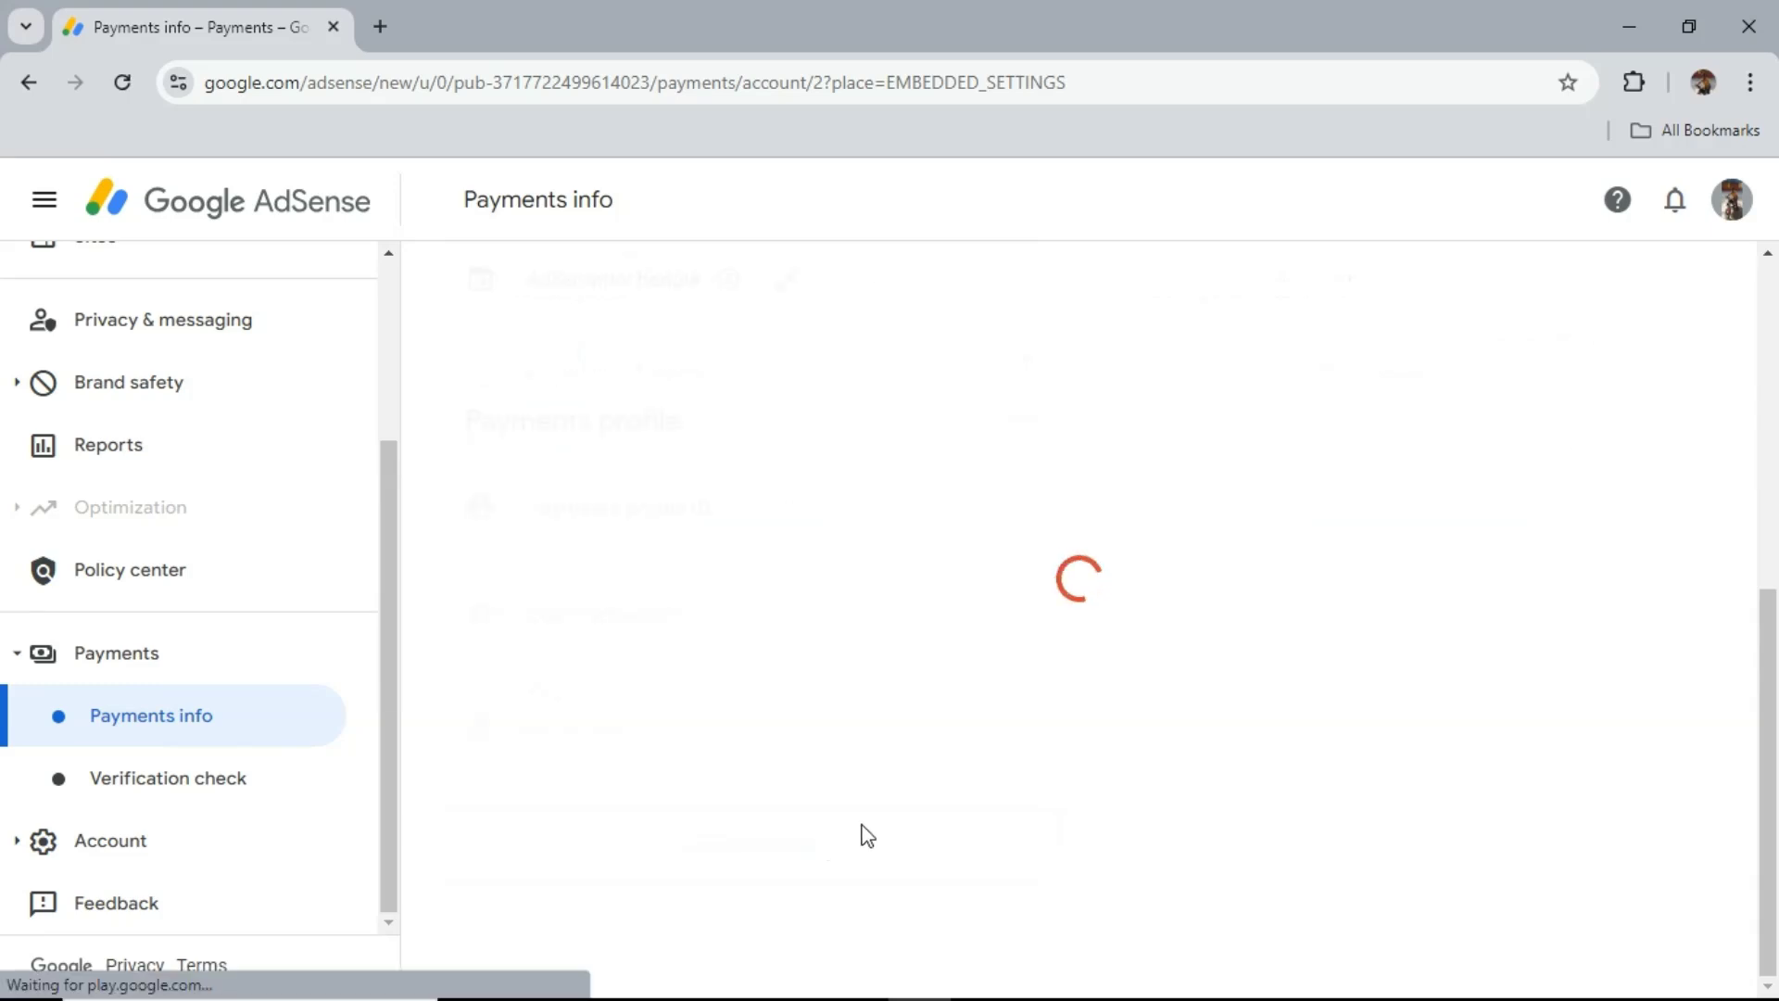
scroll(887, 769, down, 4)
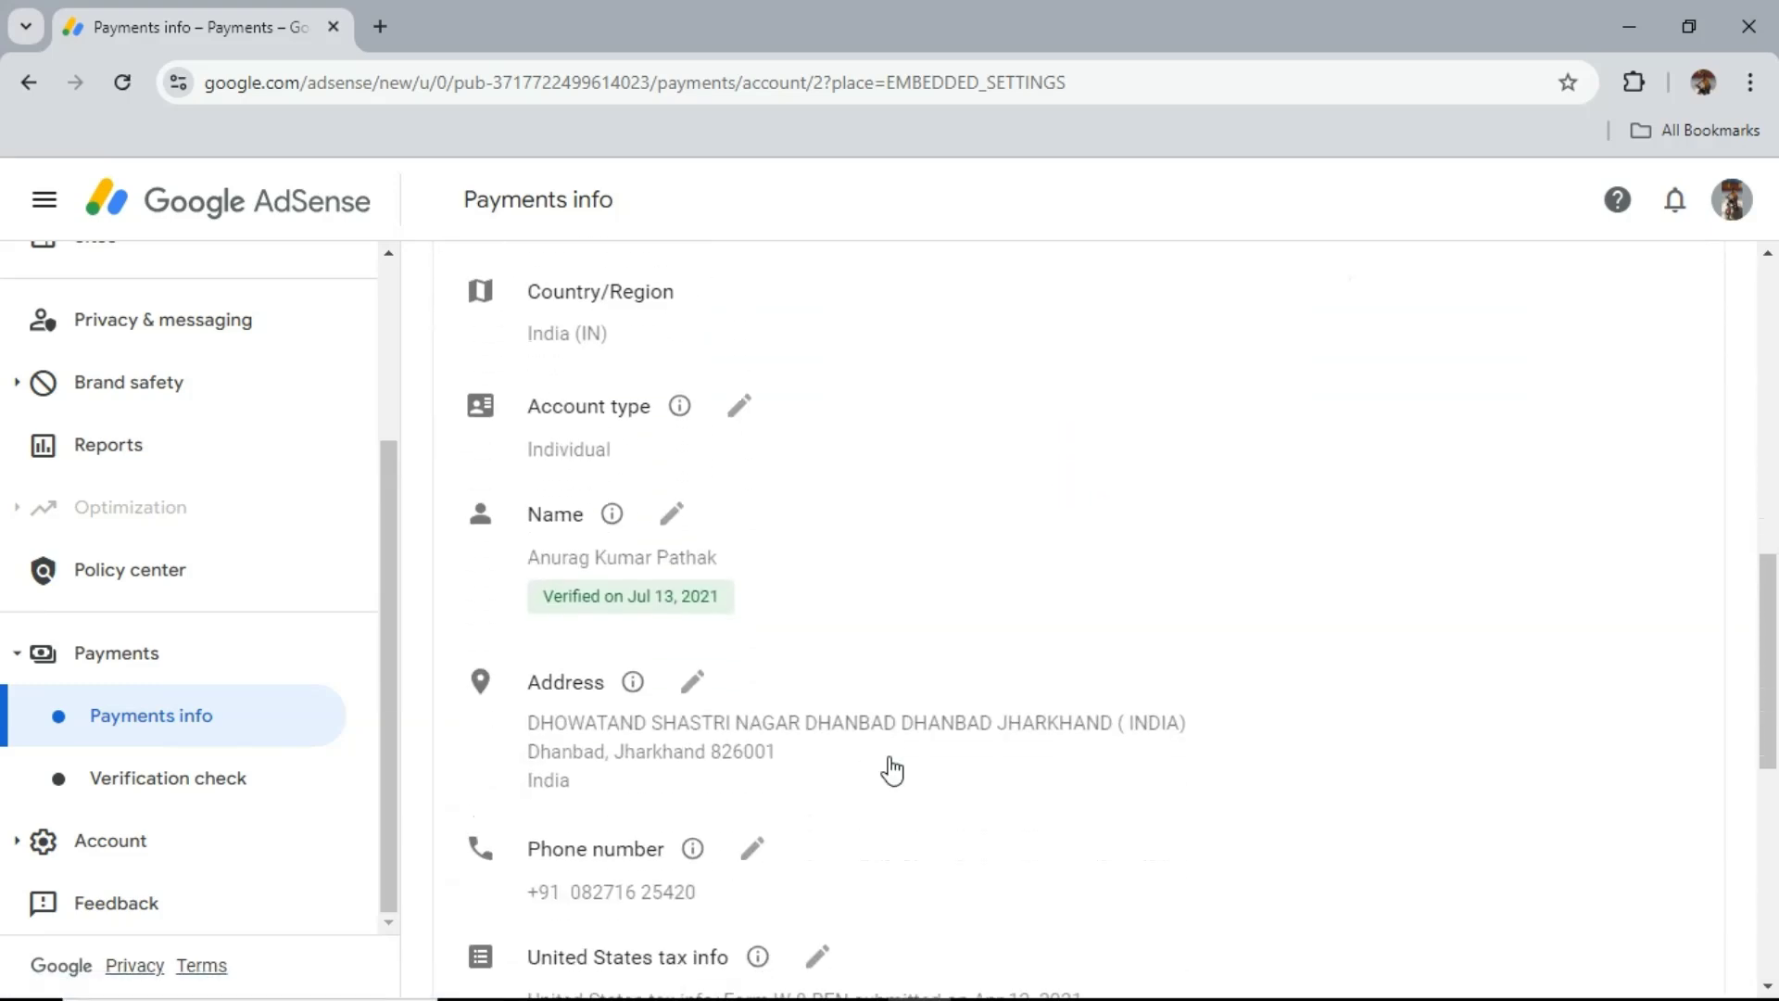
scroll(891, 769, down, 3)
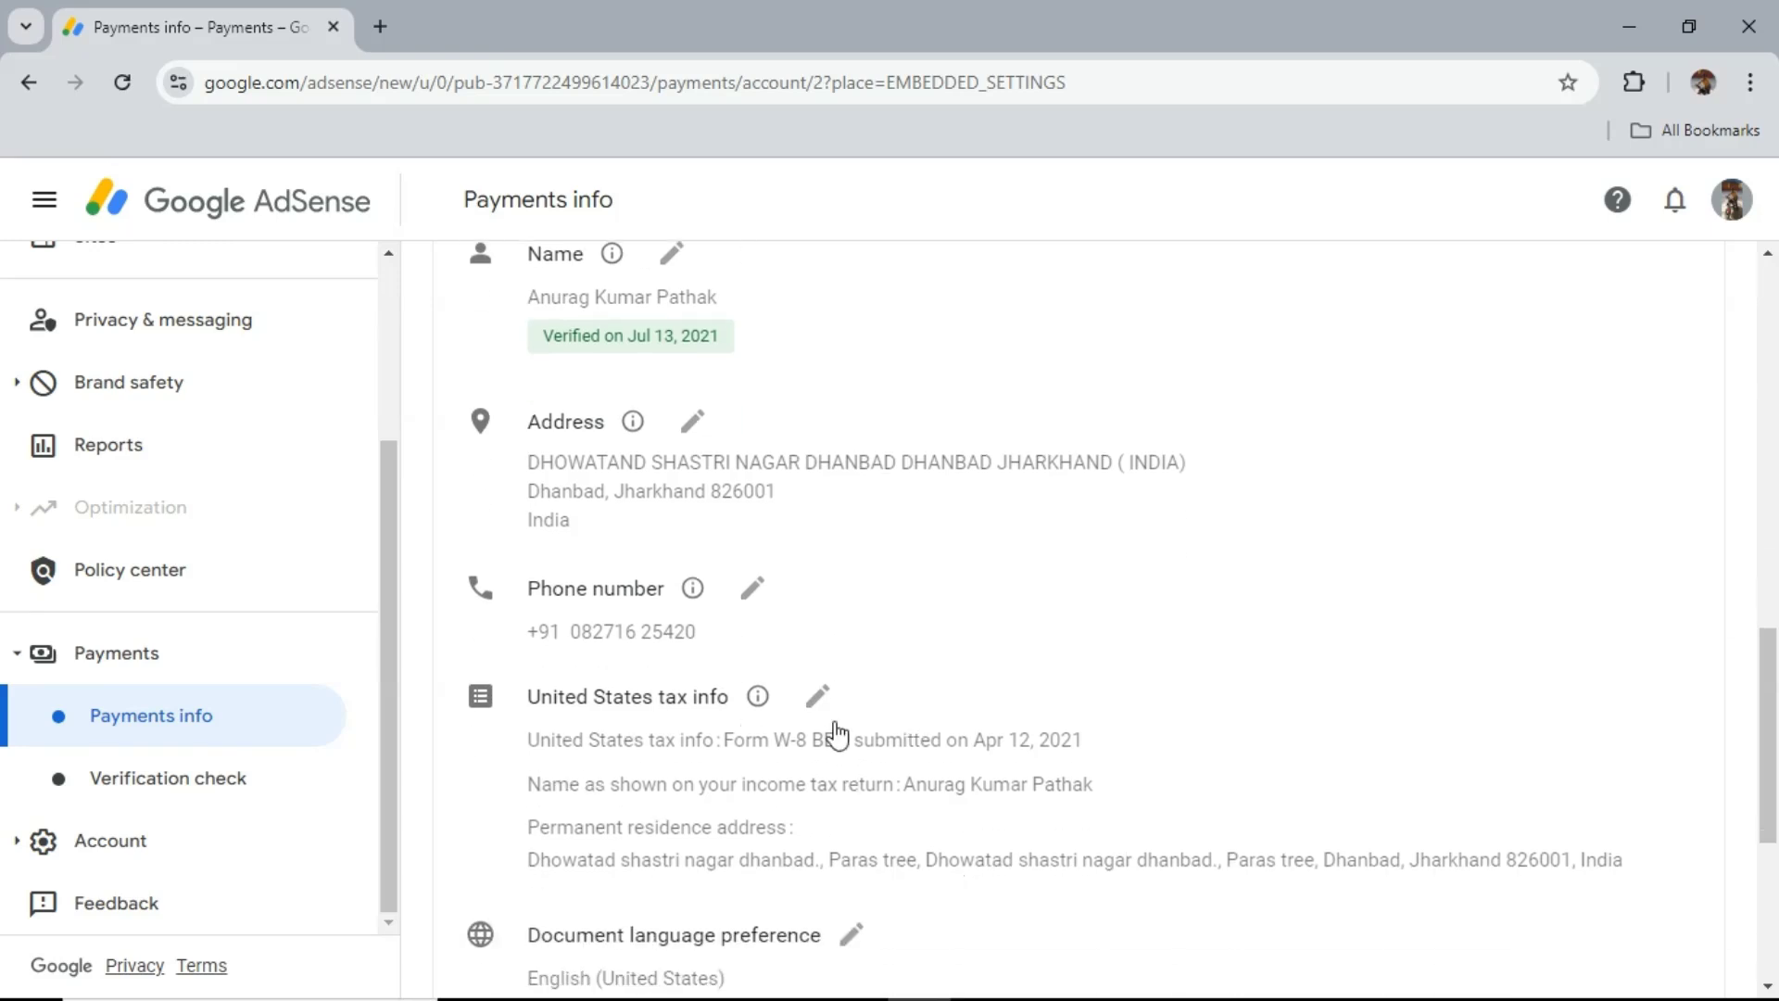
scroll(836, 731, down, 2)
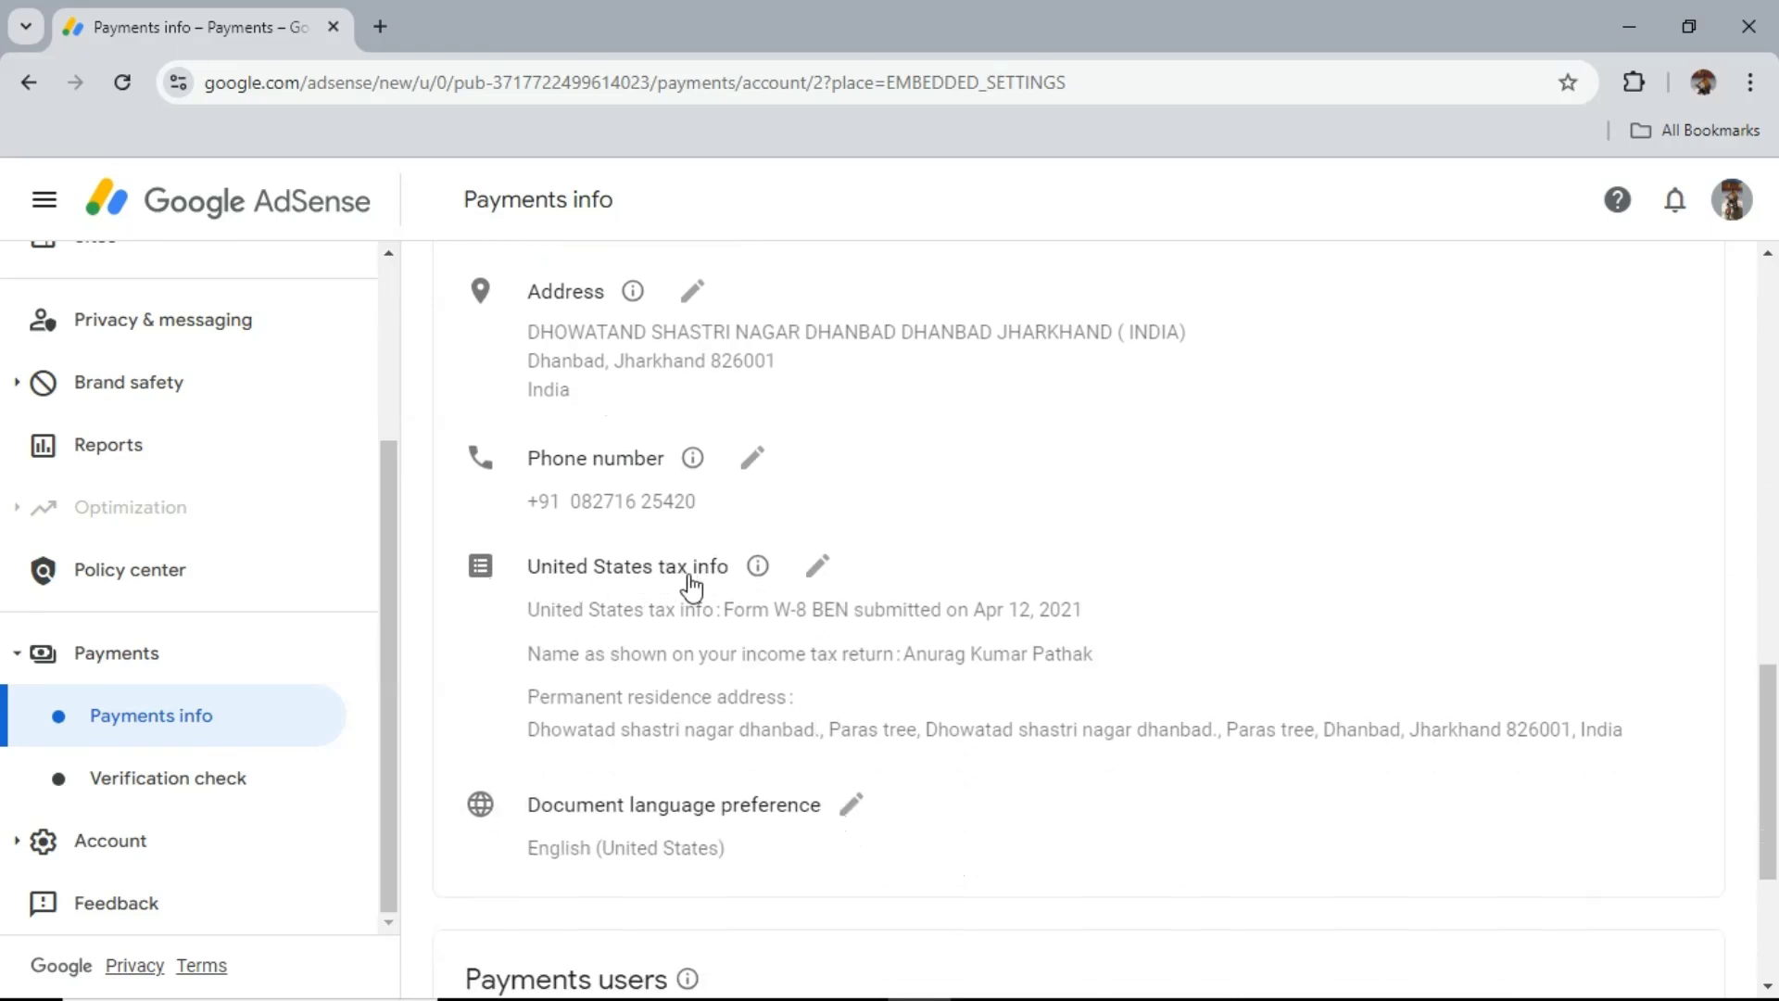
click(817, 568)
scroll(806, 593, down, 2)
scroll(792, 609, down, 1)
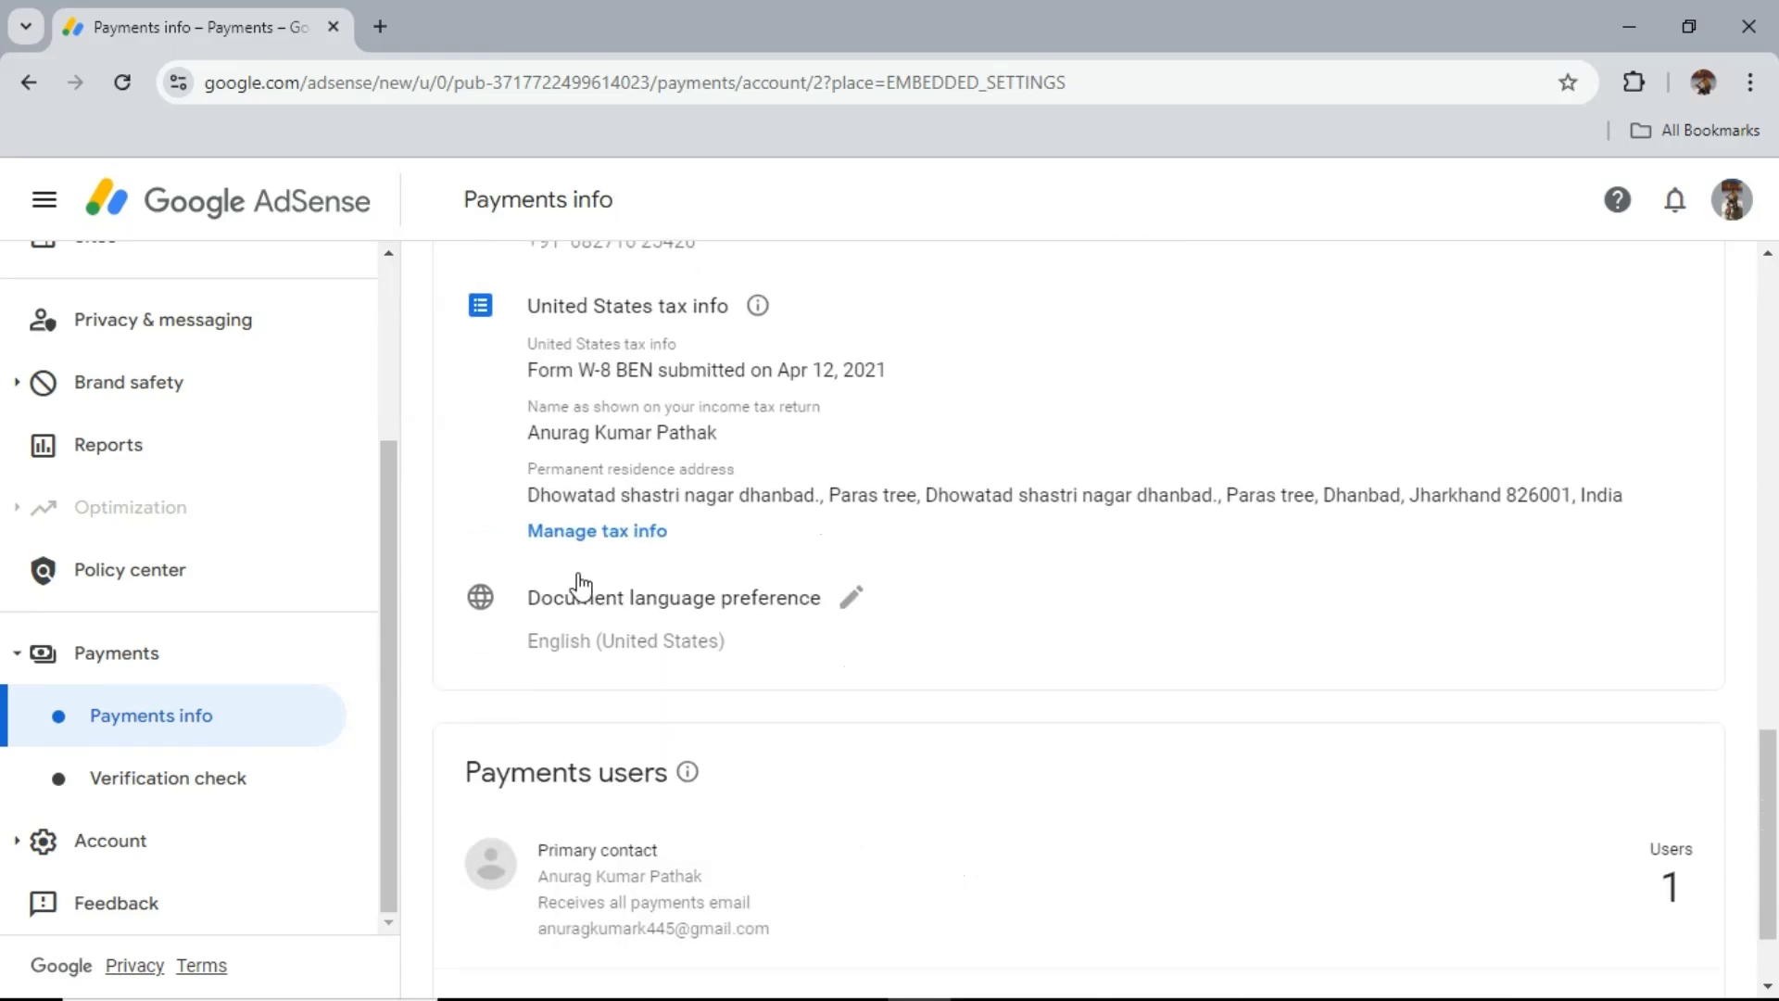
click(634, 531)
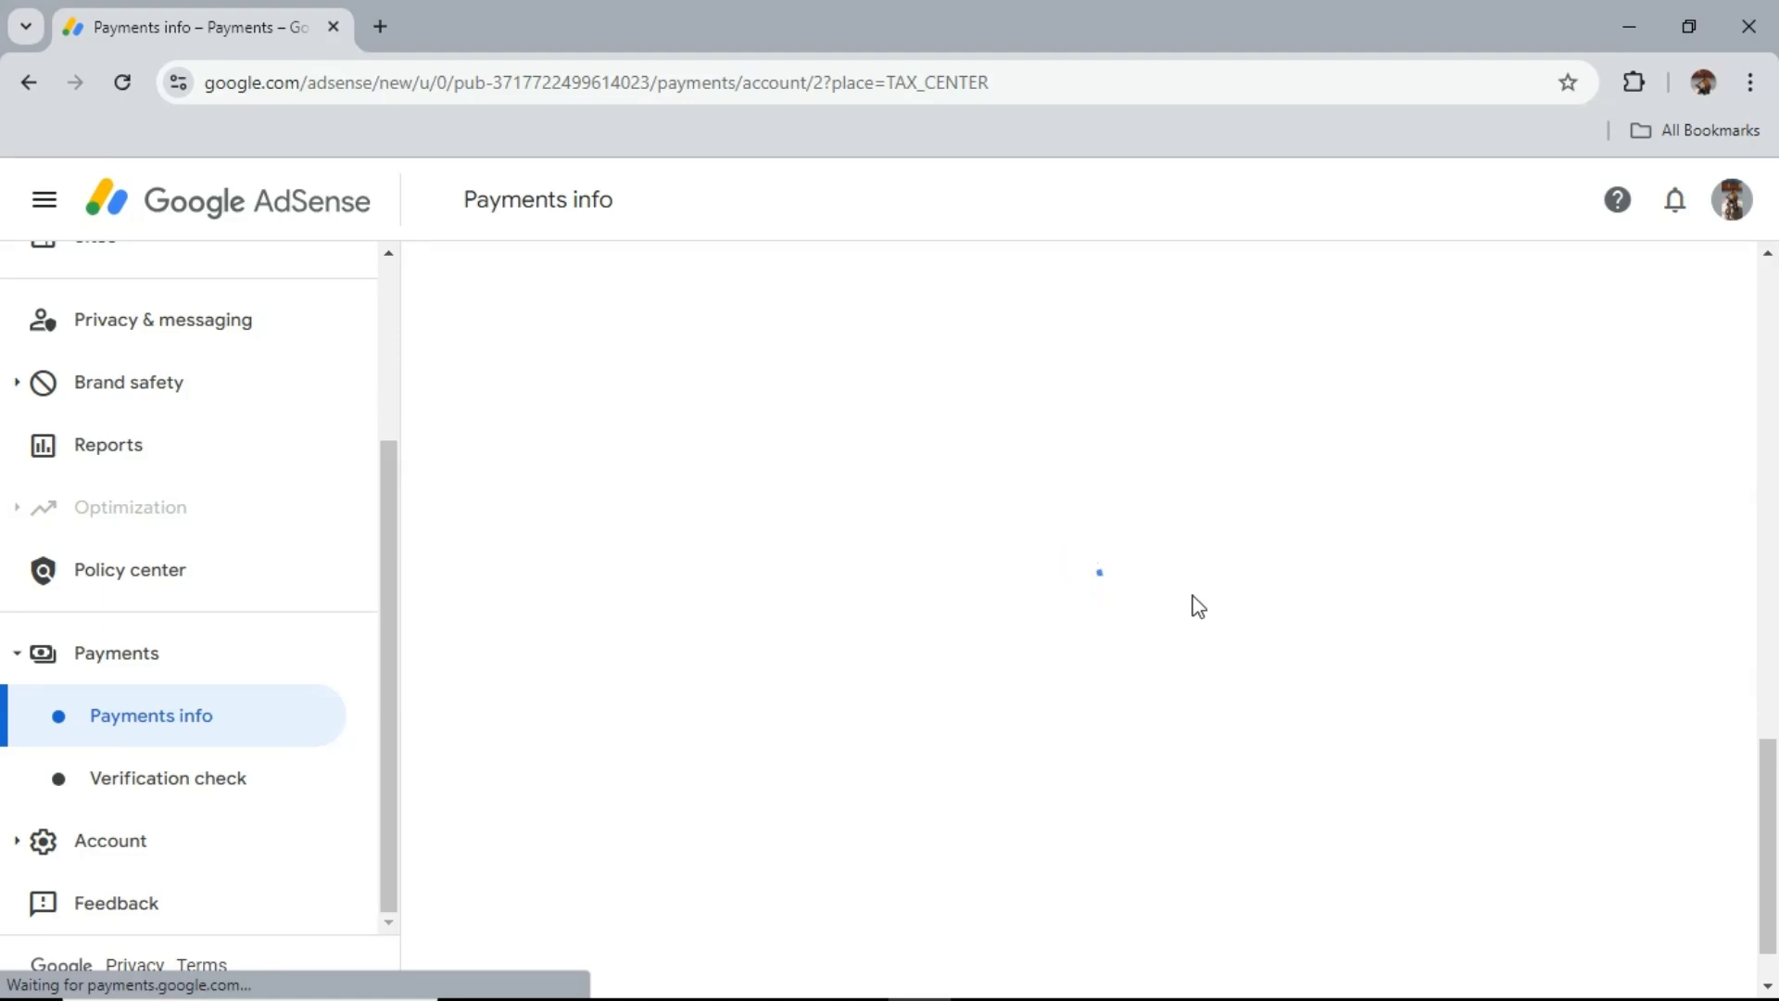
Review the submitted United States Form W-8BEN, checking its approval status and expiry date.
scroll(722, 567, up, 2)
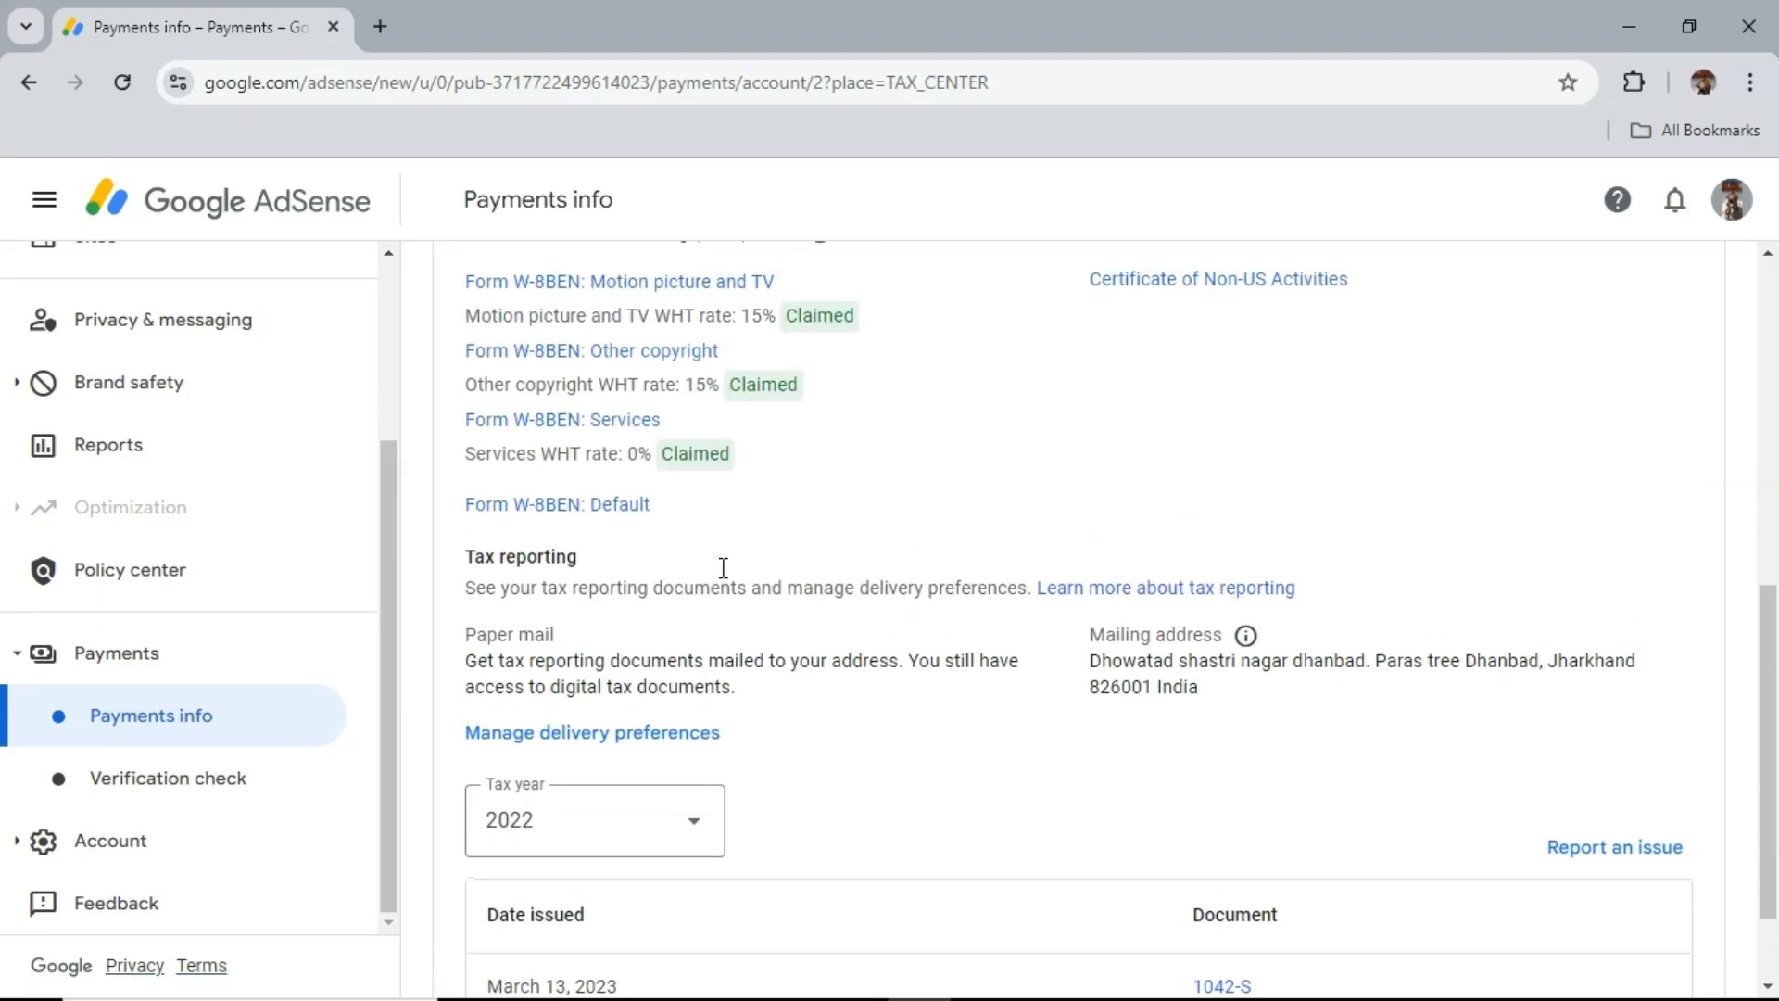
scroll(724, 567, up, 2)
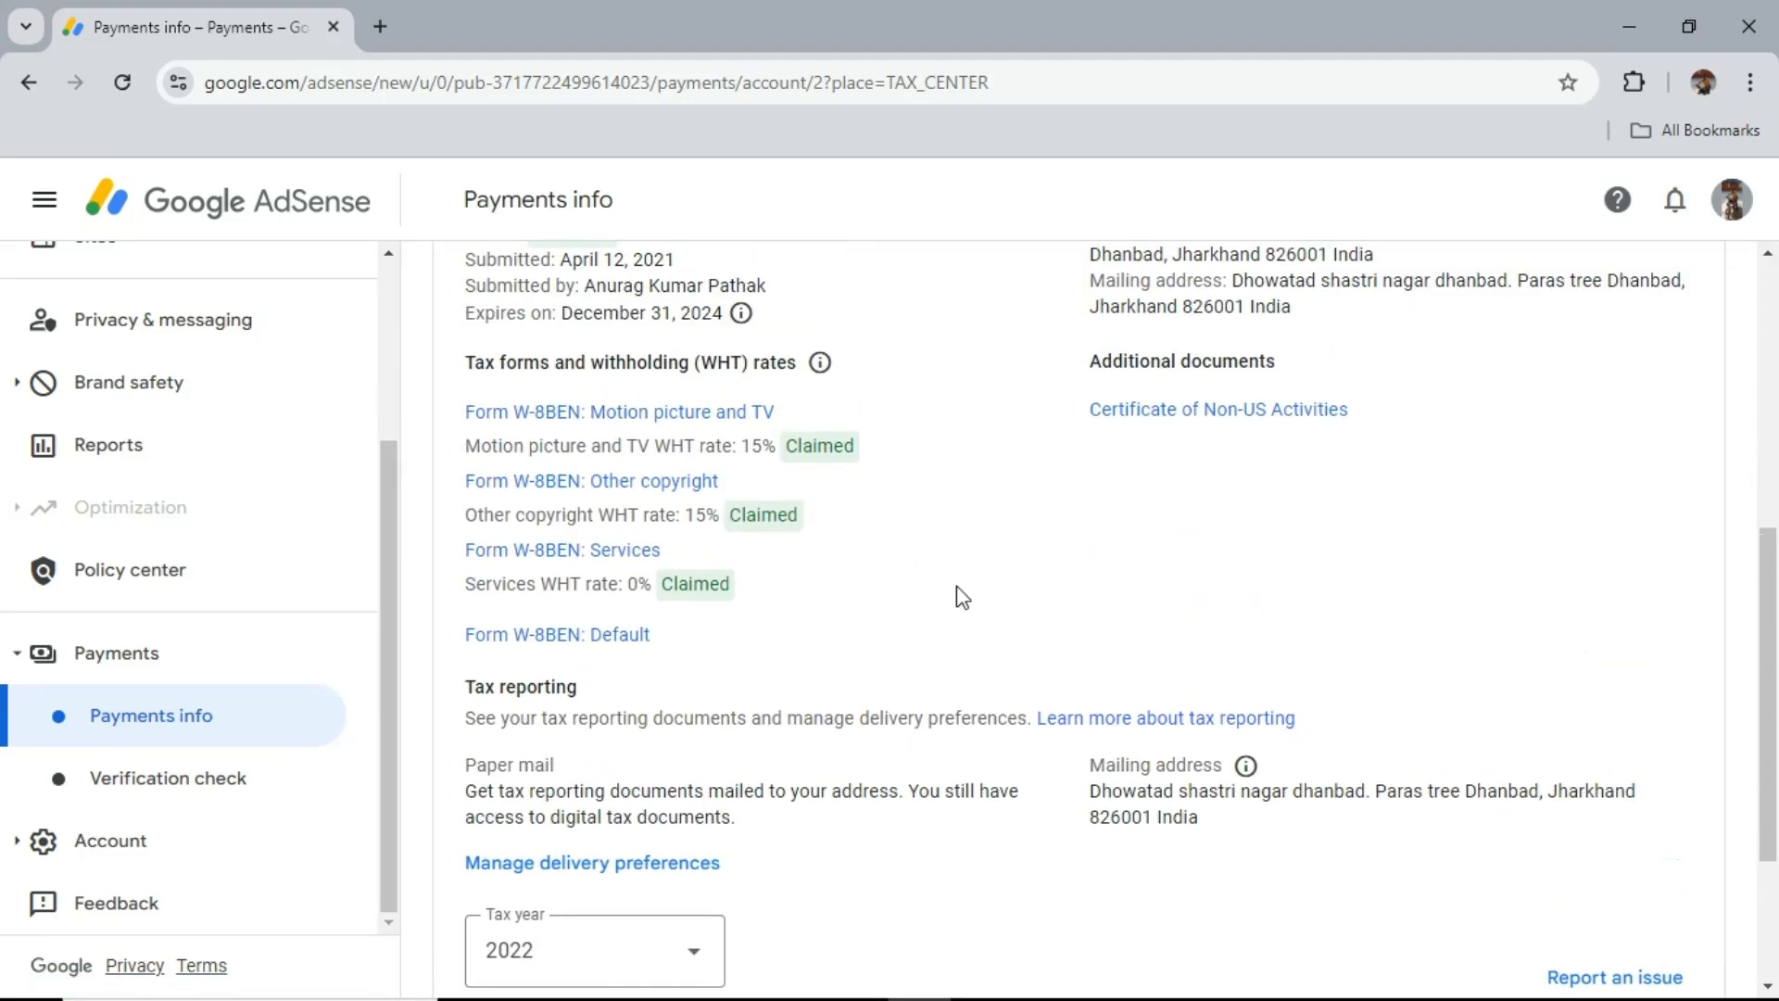
scroll(962, 595, up, 4)
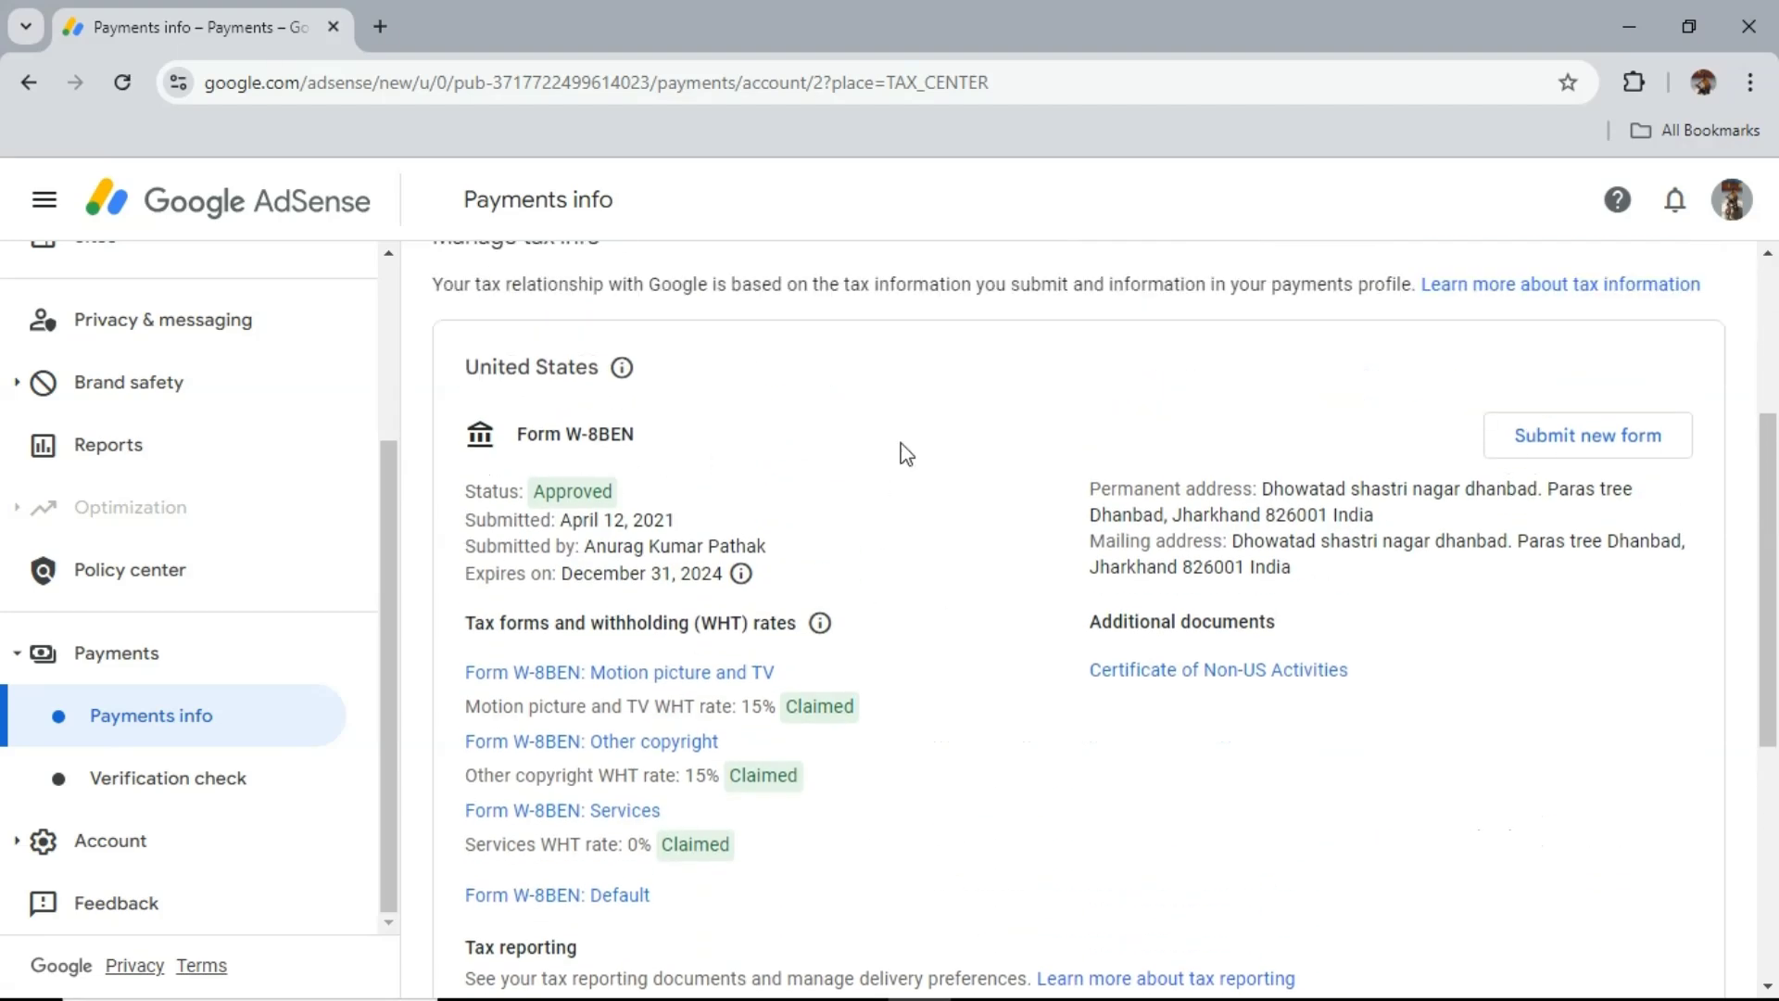
drag(562, 520, 708, 574)
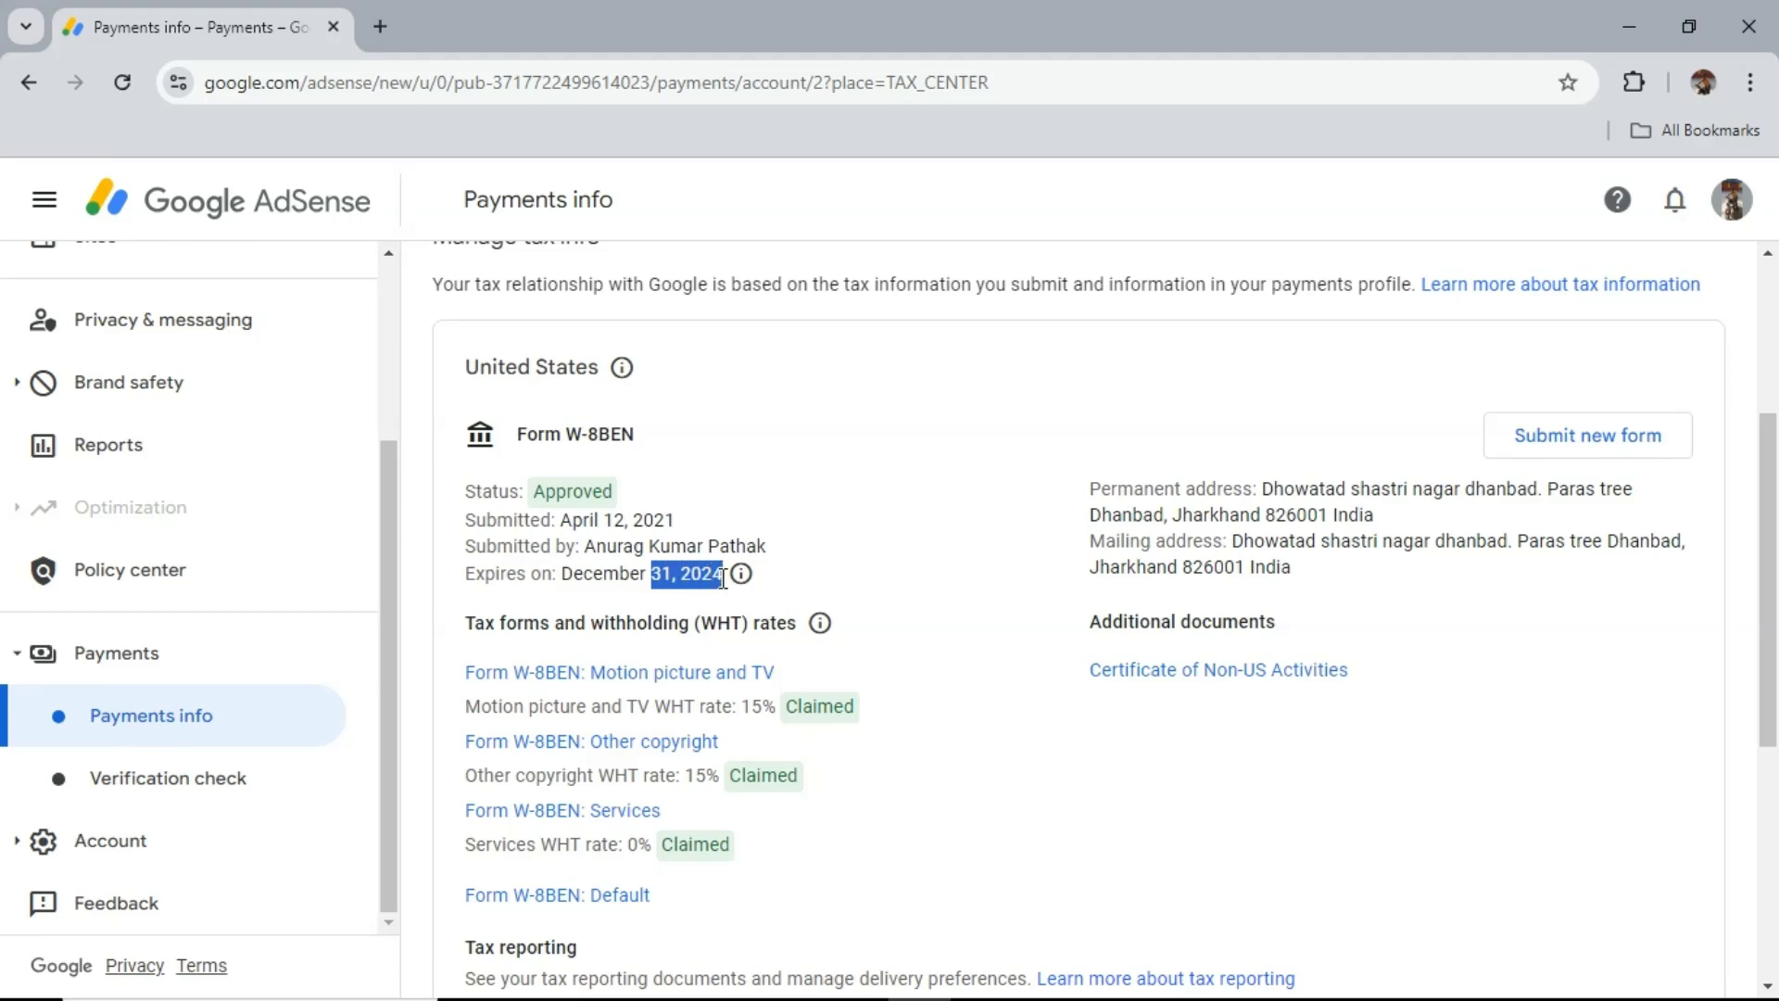
click(897, 531)
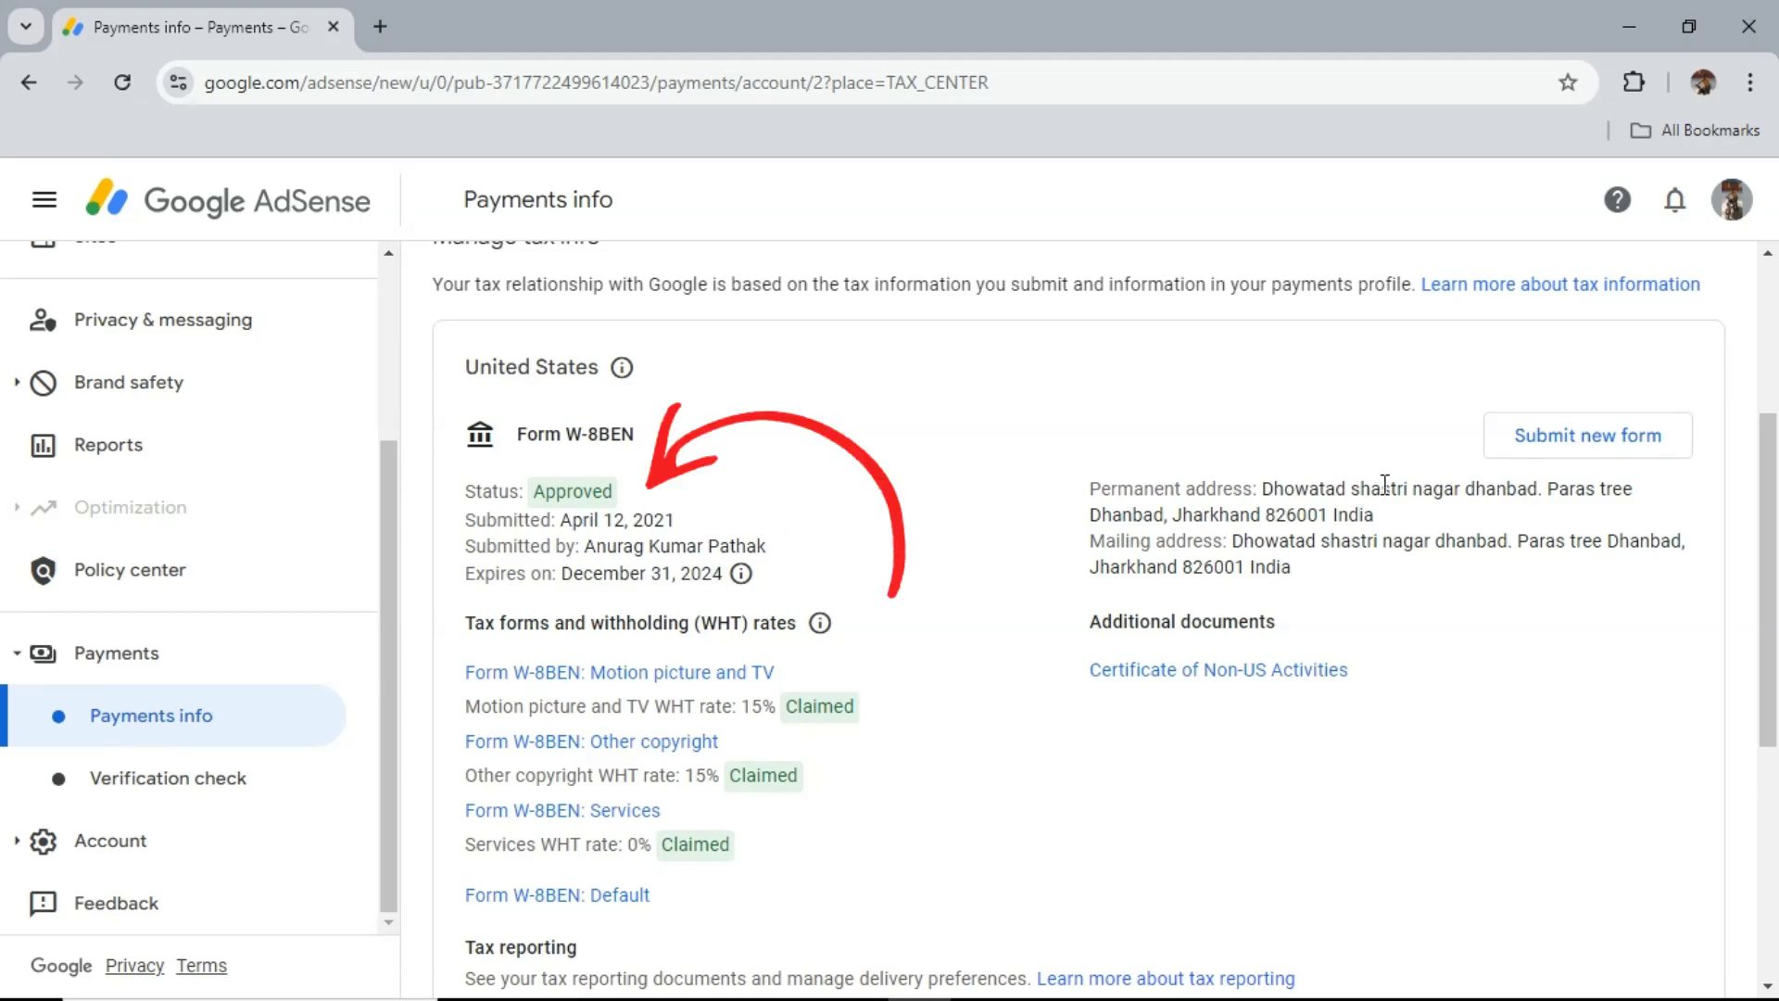
Start a new United States tax form to replace the submitted W-8BEN, accepting the introductory notices.
click(1590, 437)
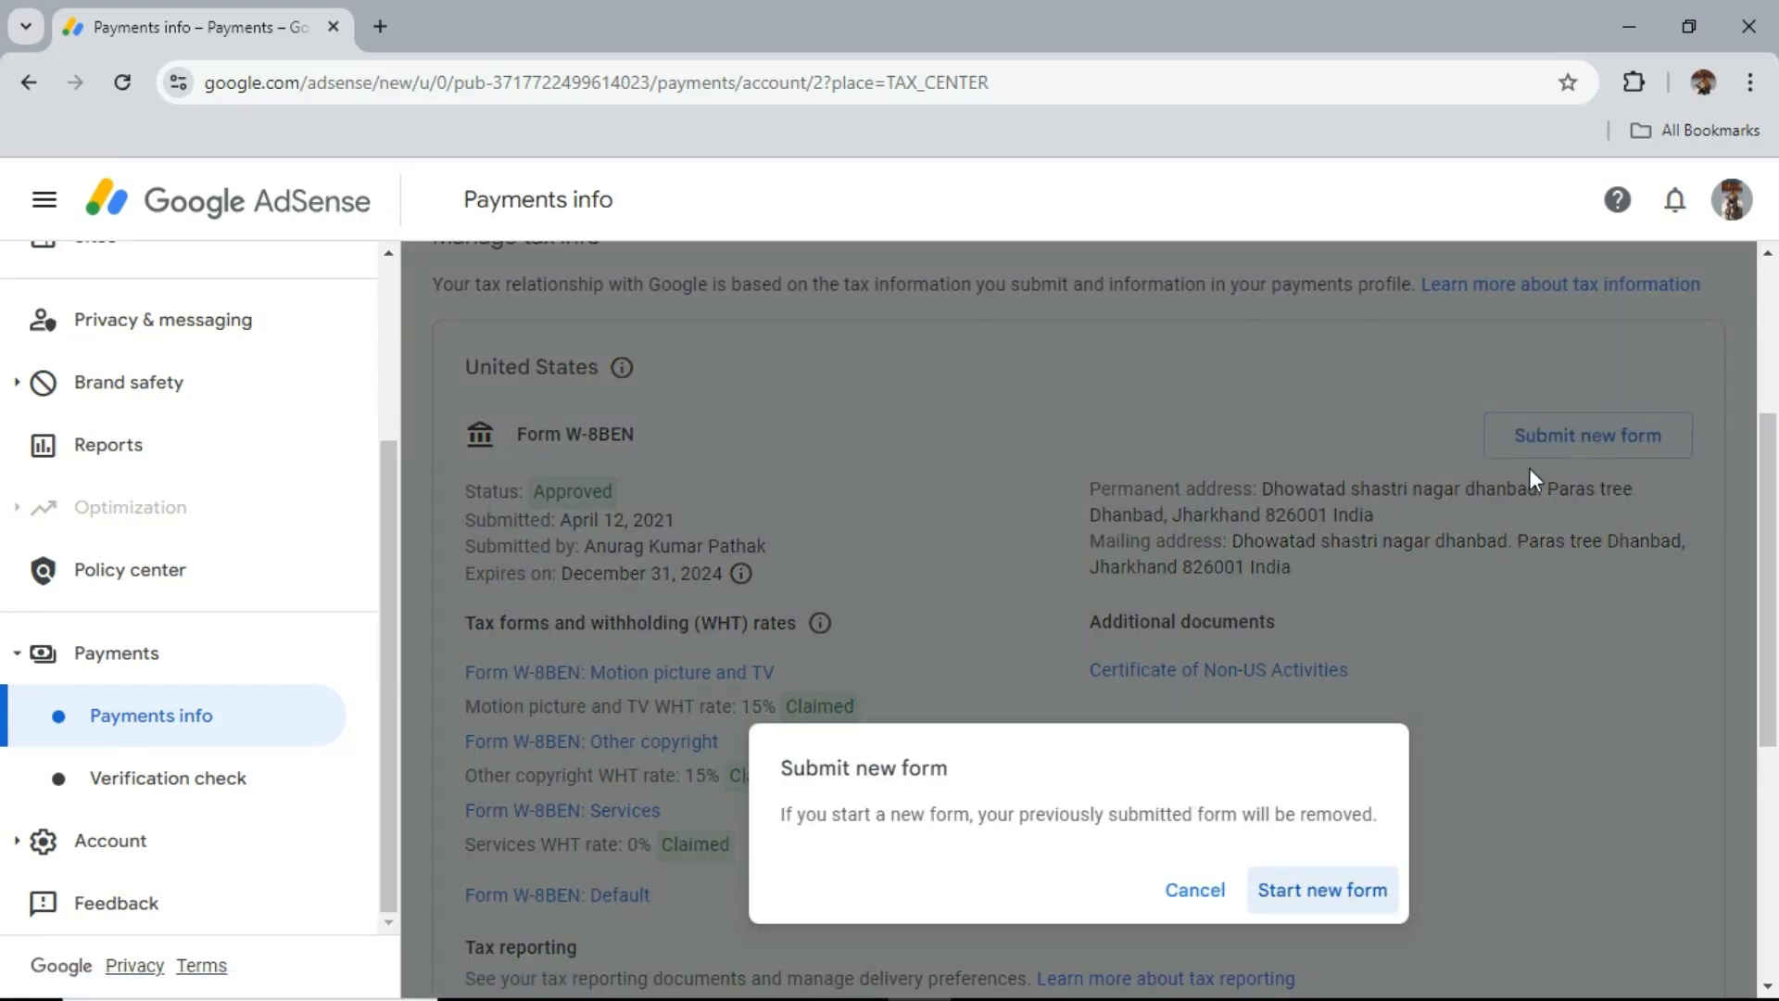
click(1301, 762)
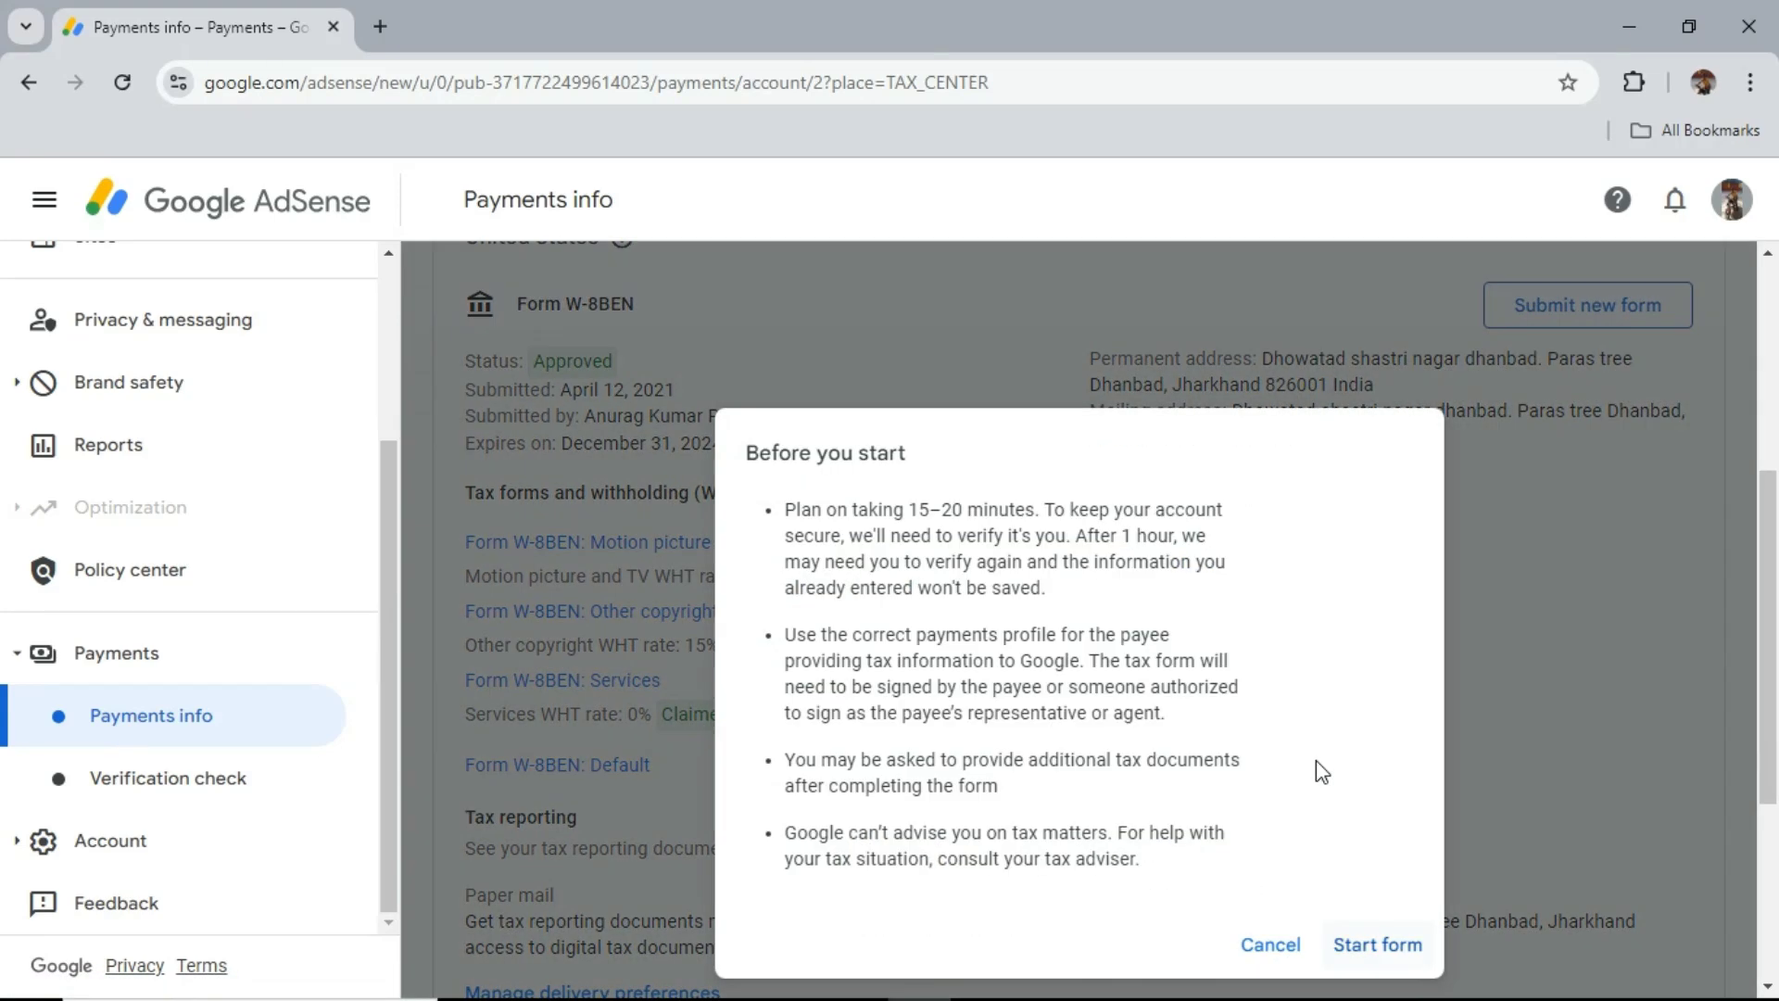
click(1367, 815)
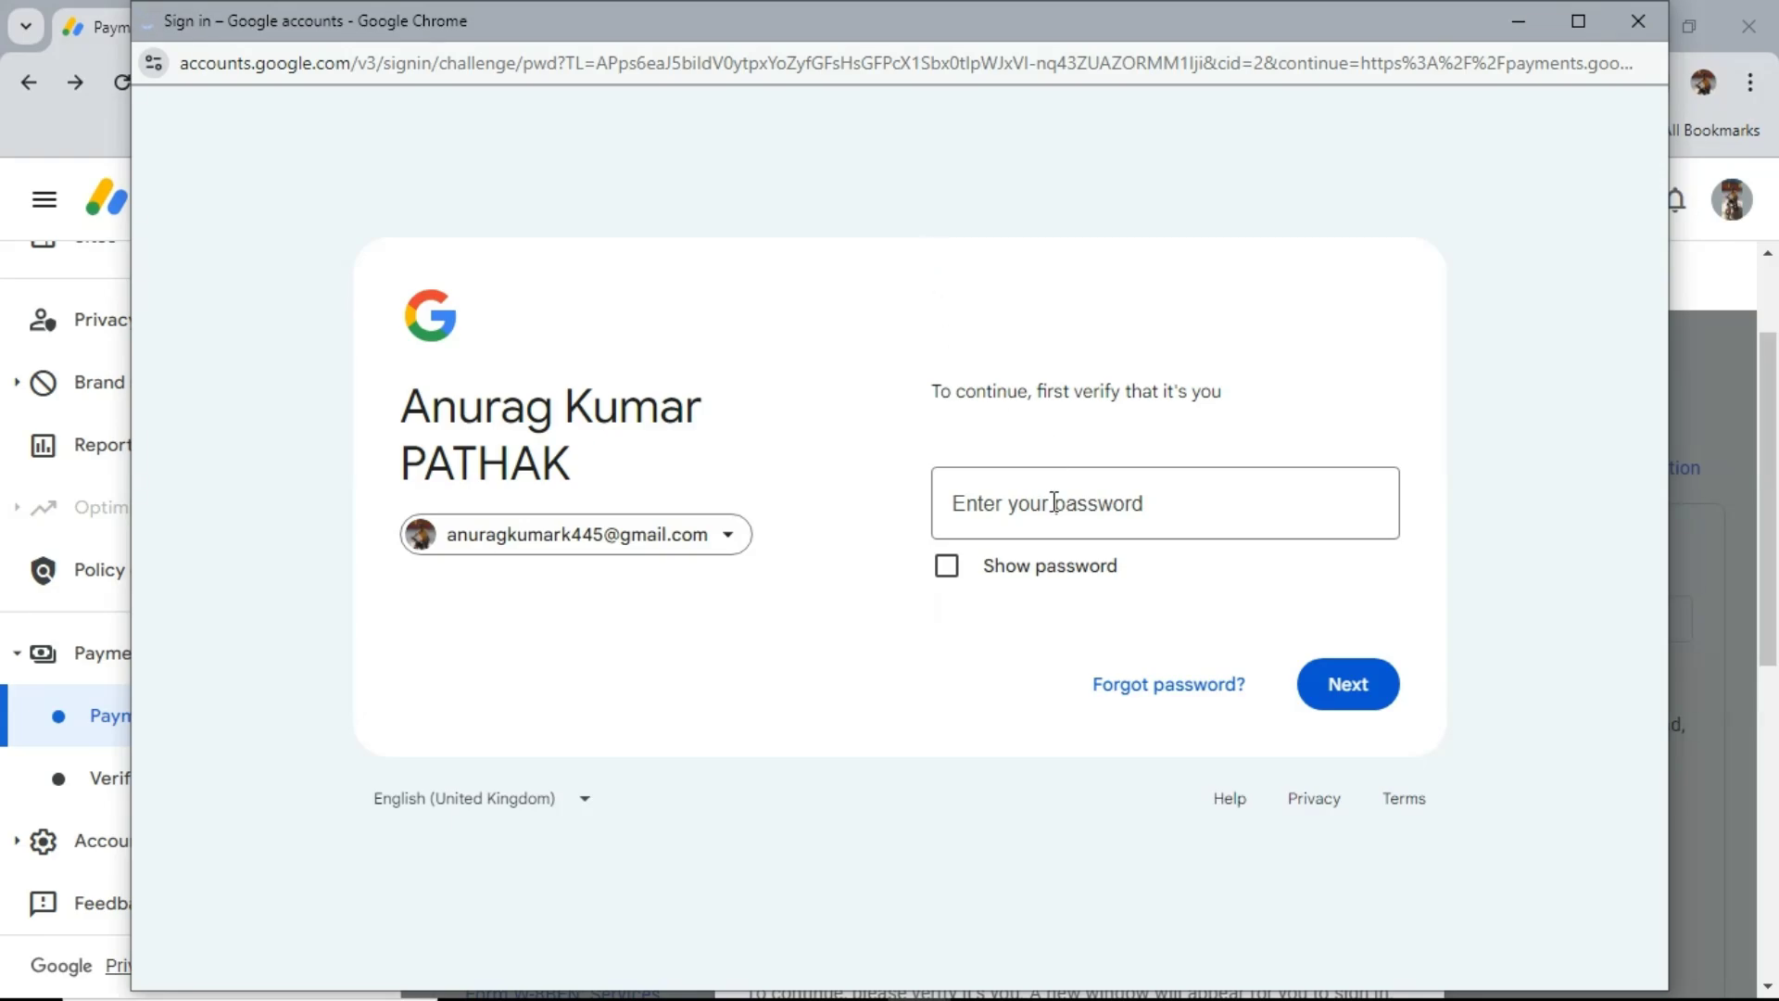
Enter the account password in the Google sign-in window and submit it to verify identity.
click(1053, 503)
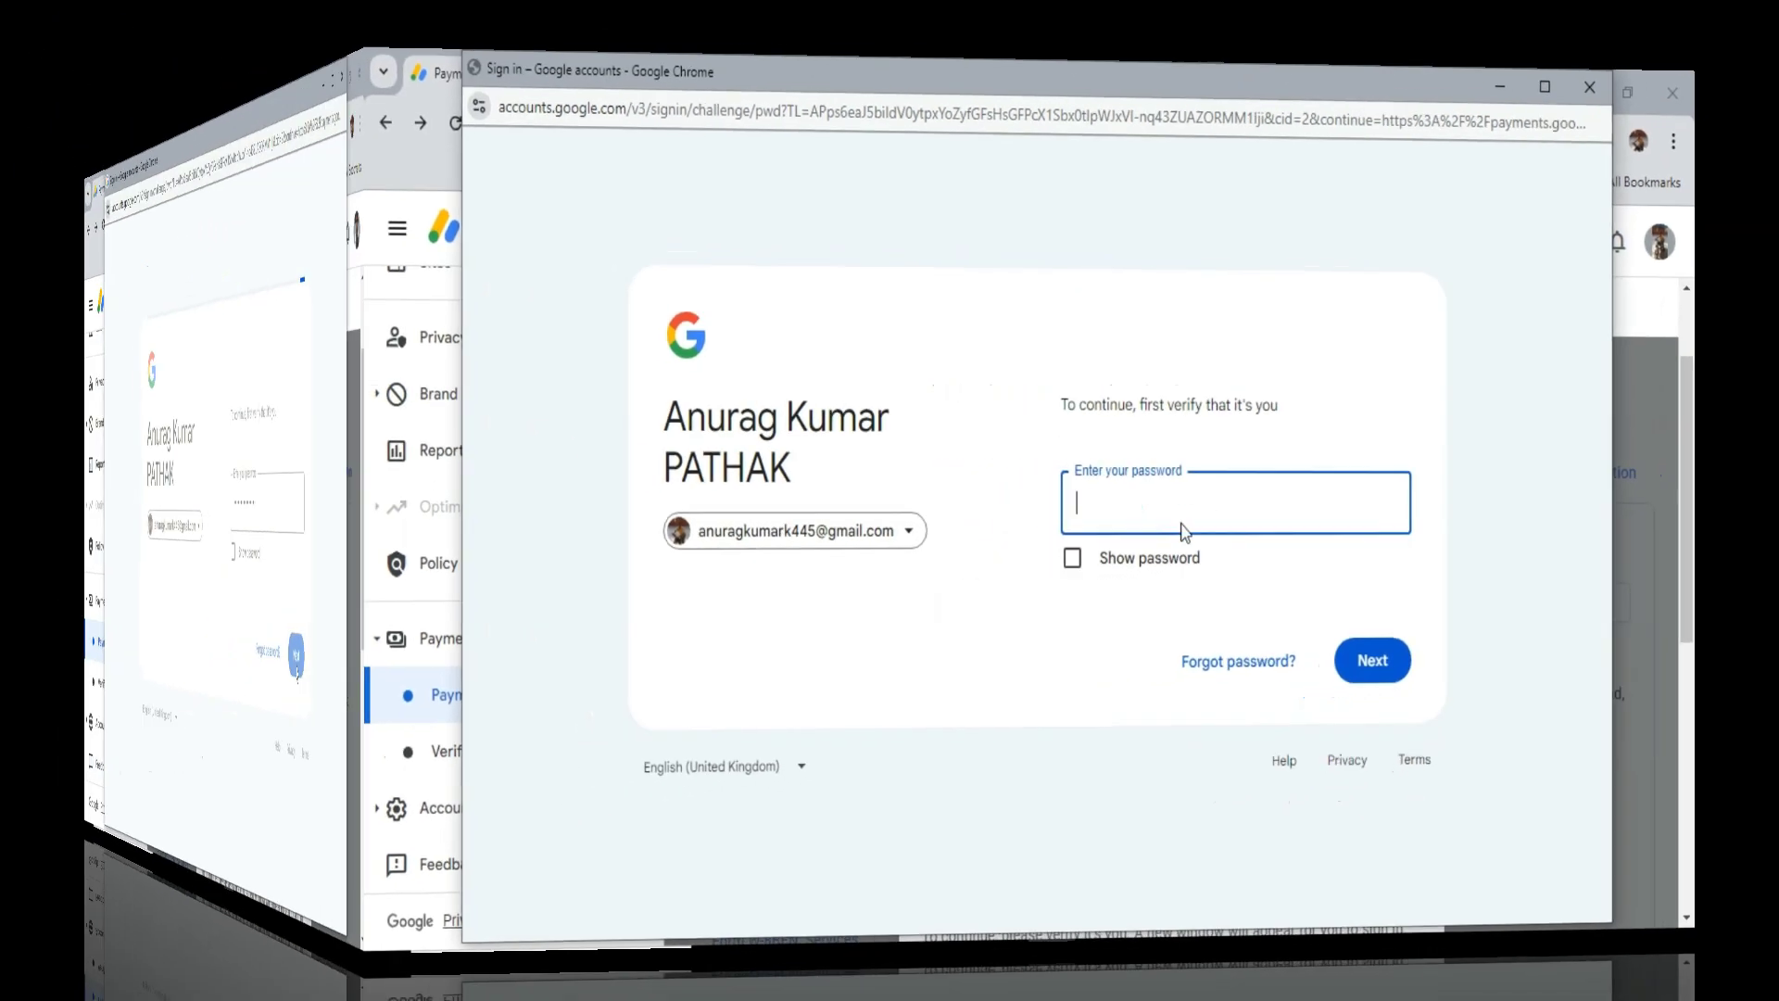
text(••••••••••••••••)
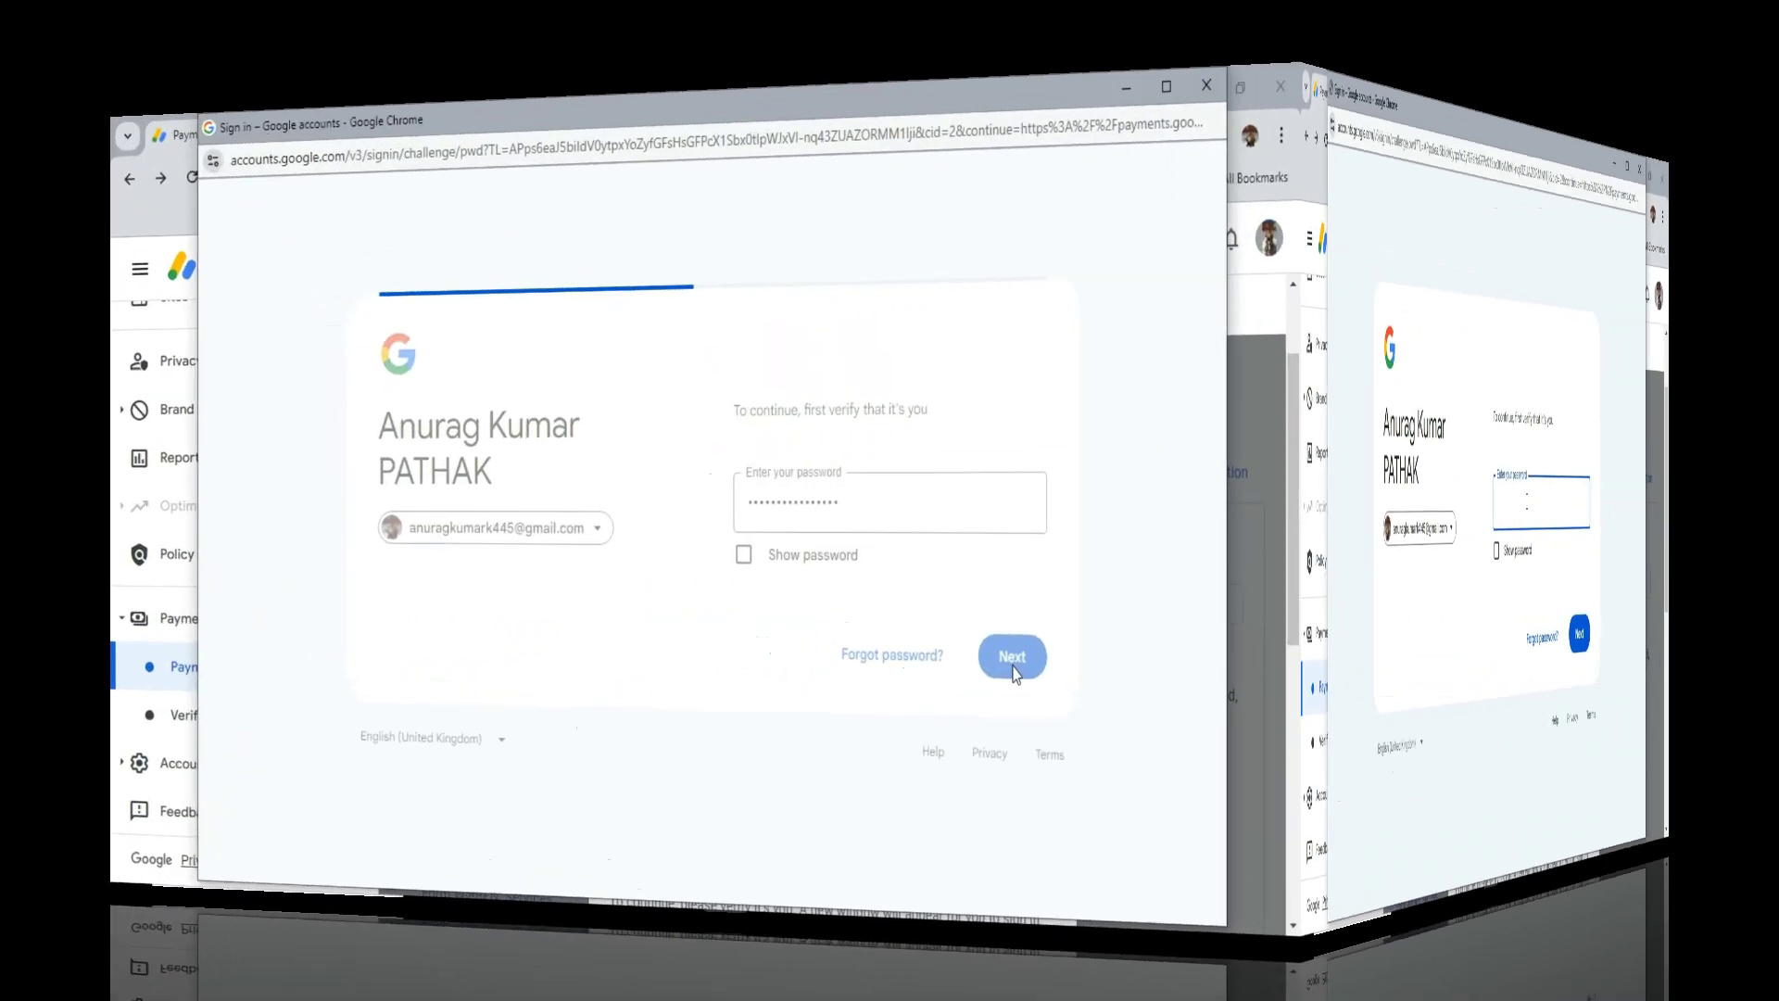
click(1348, 686)
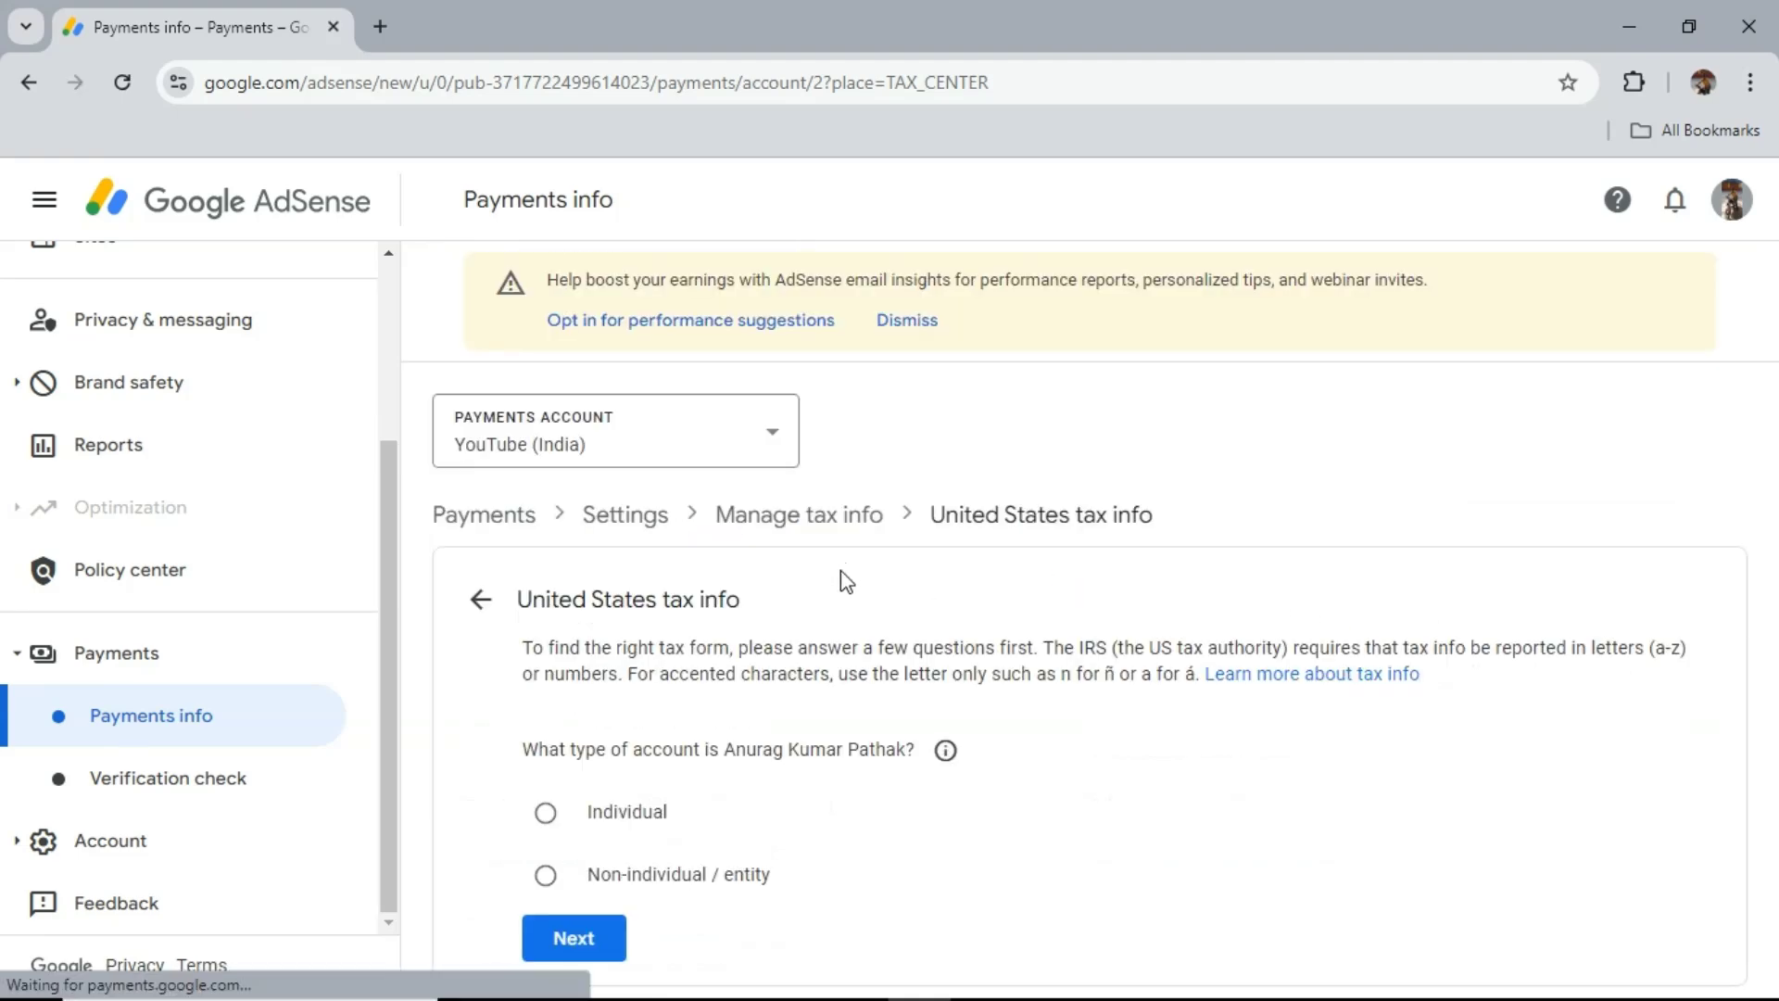
Declare an Individual account that is not a US citizen or resident, choose the W-8BEN tax form type and start that form.
click(584, 820)
click(585, 956)
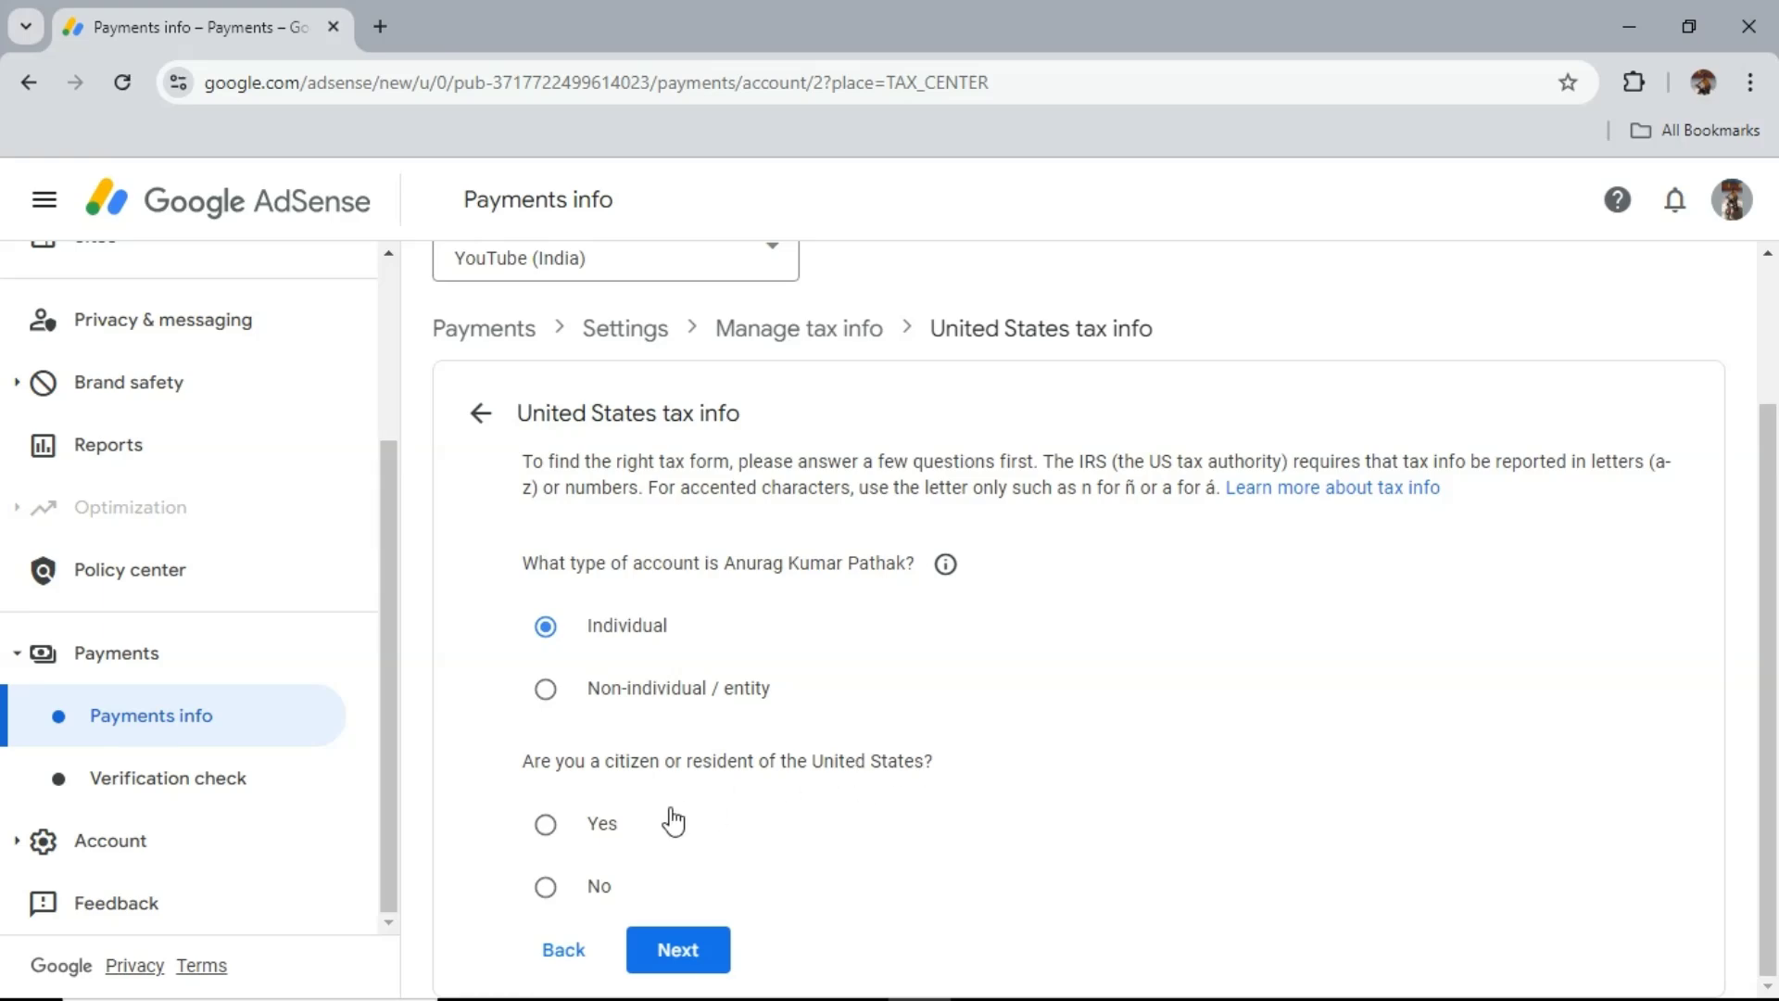
click(708, 952)
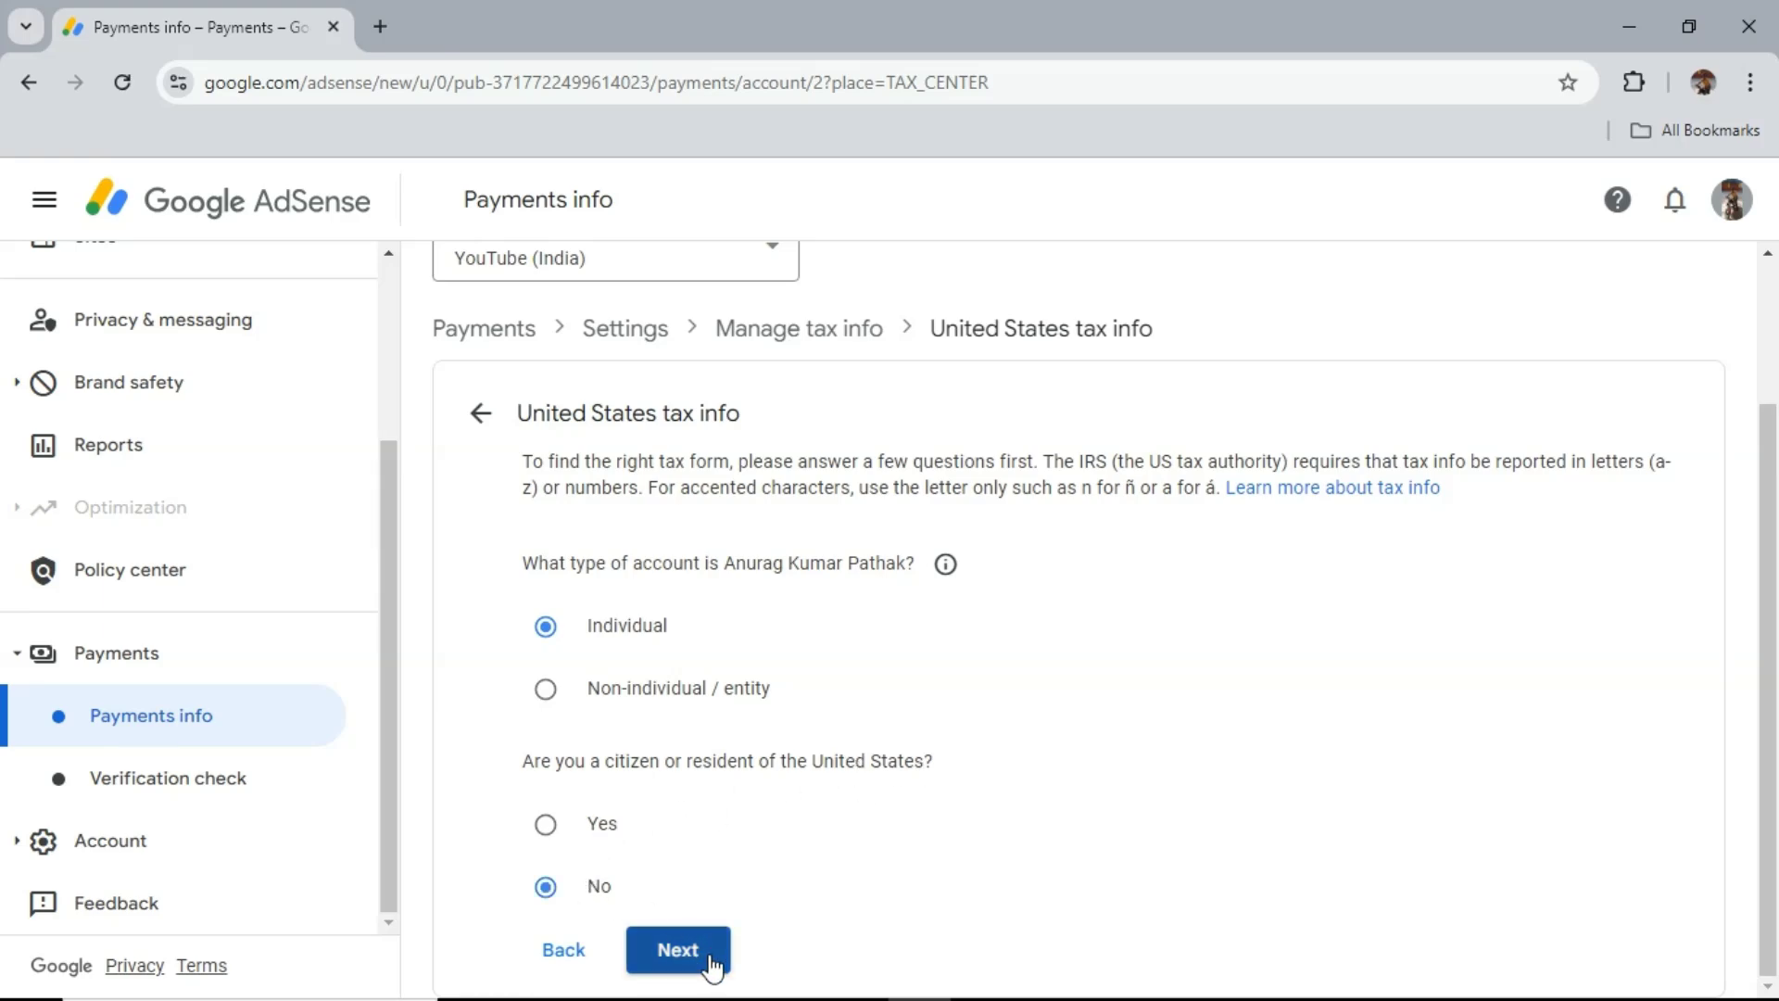
scroll(712, 852, down, 2)
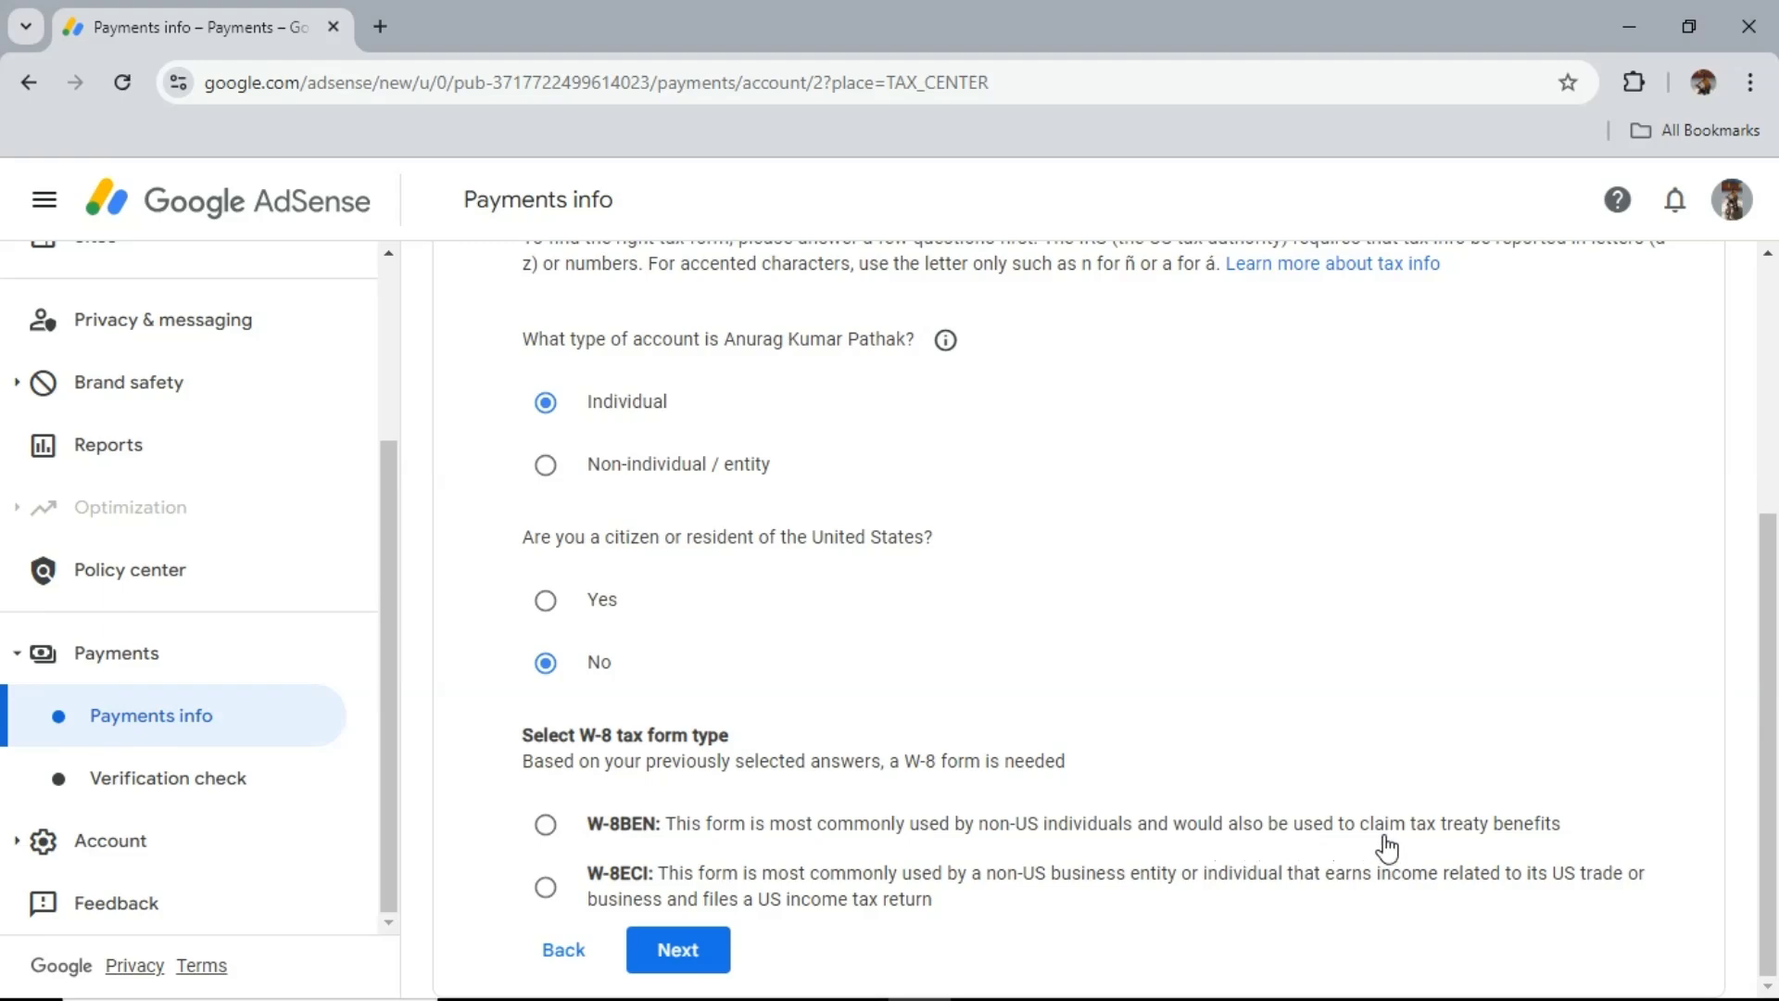
click(547, 826)
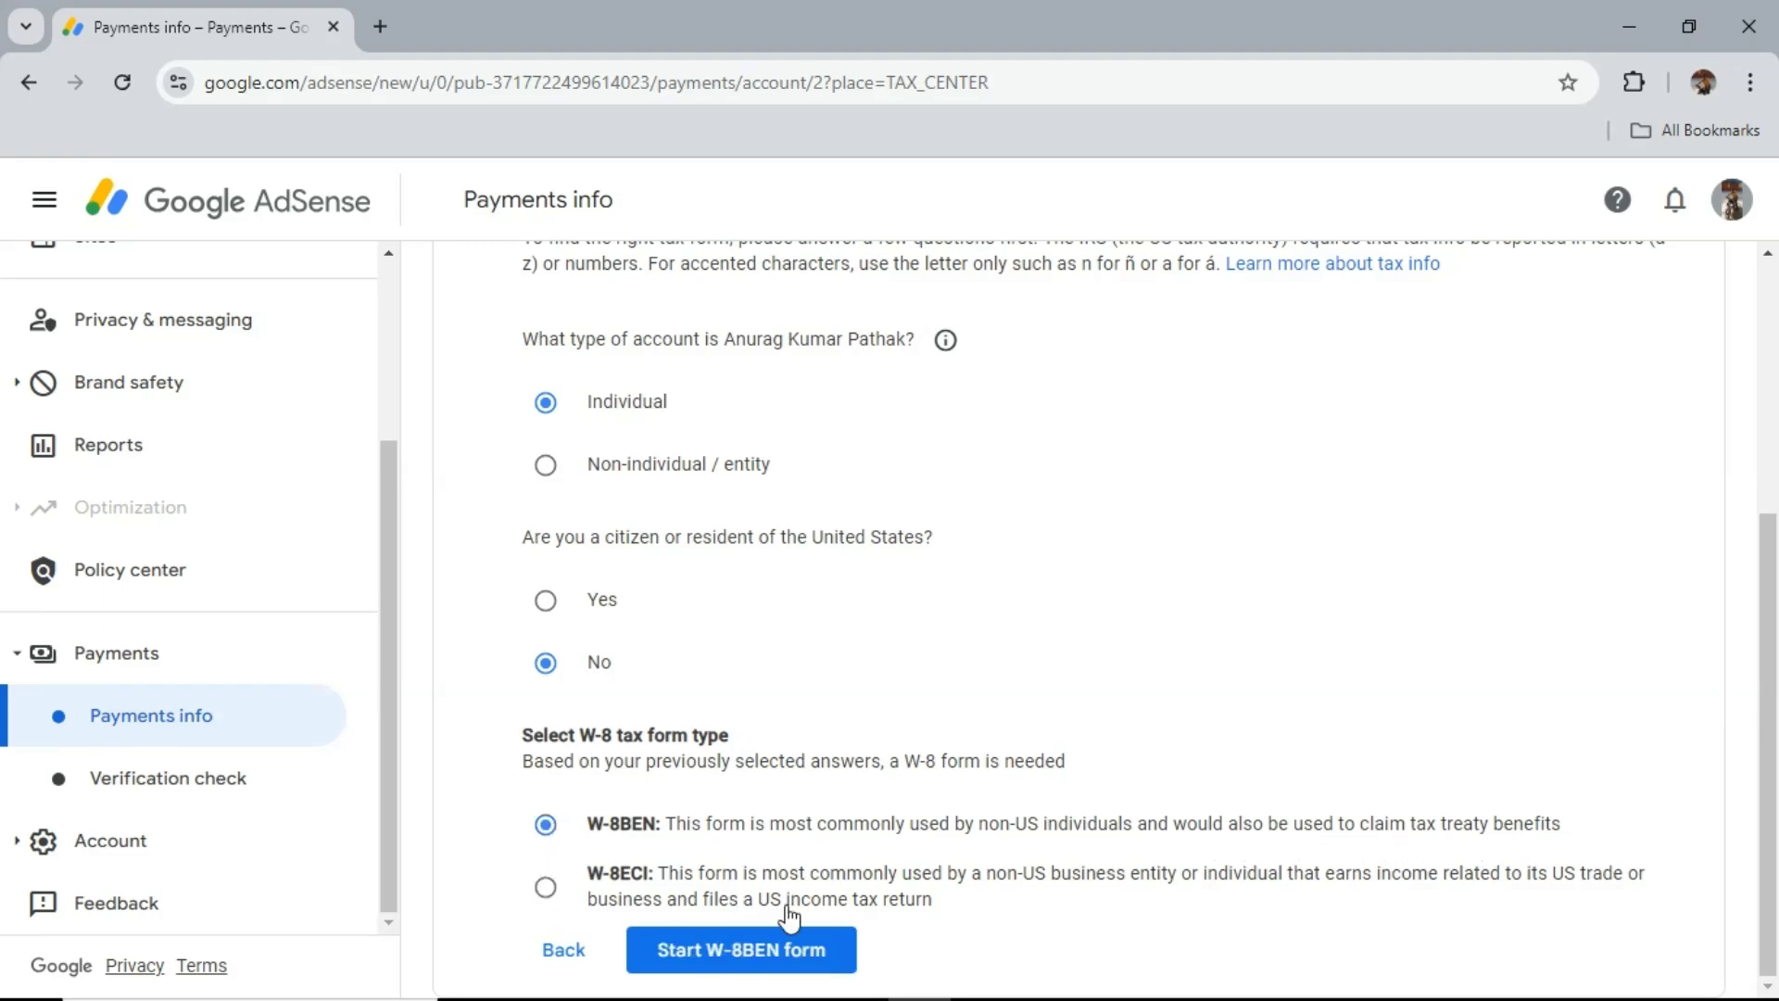
click(741, 950)
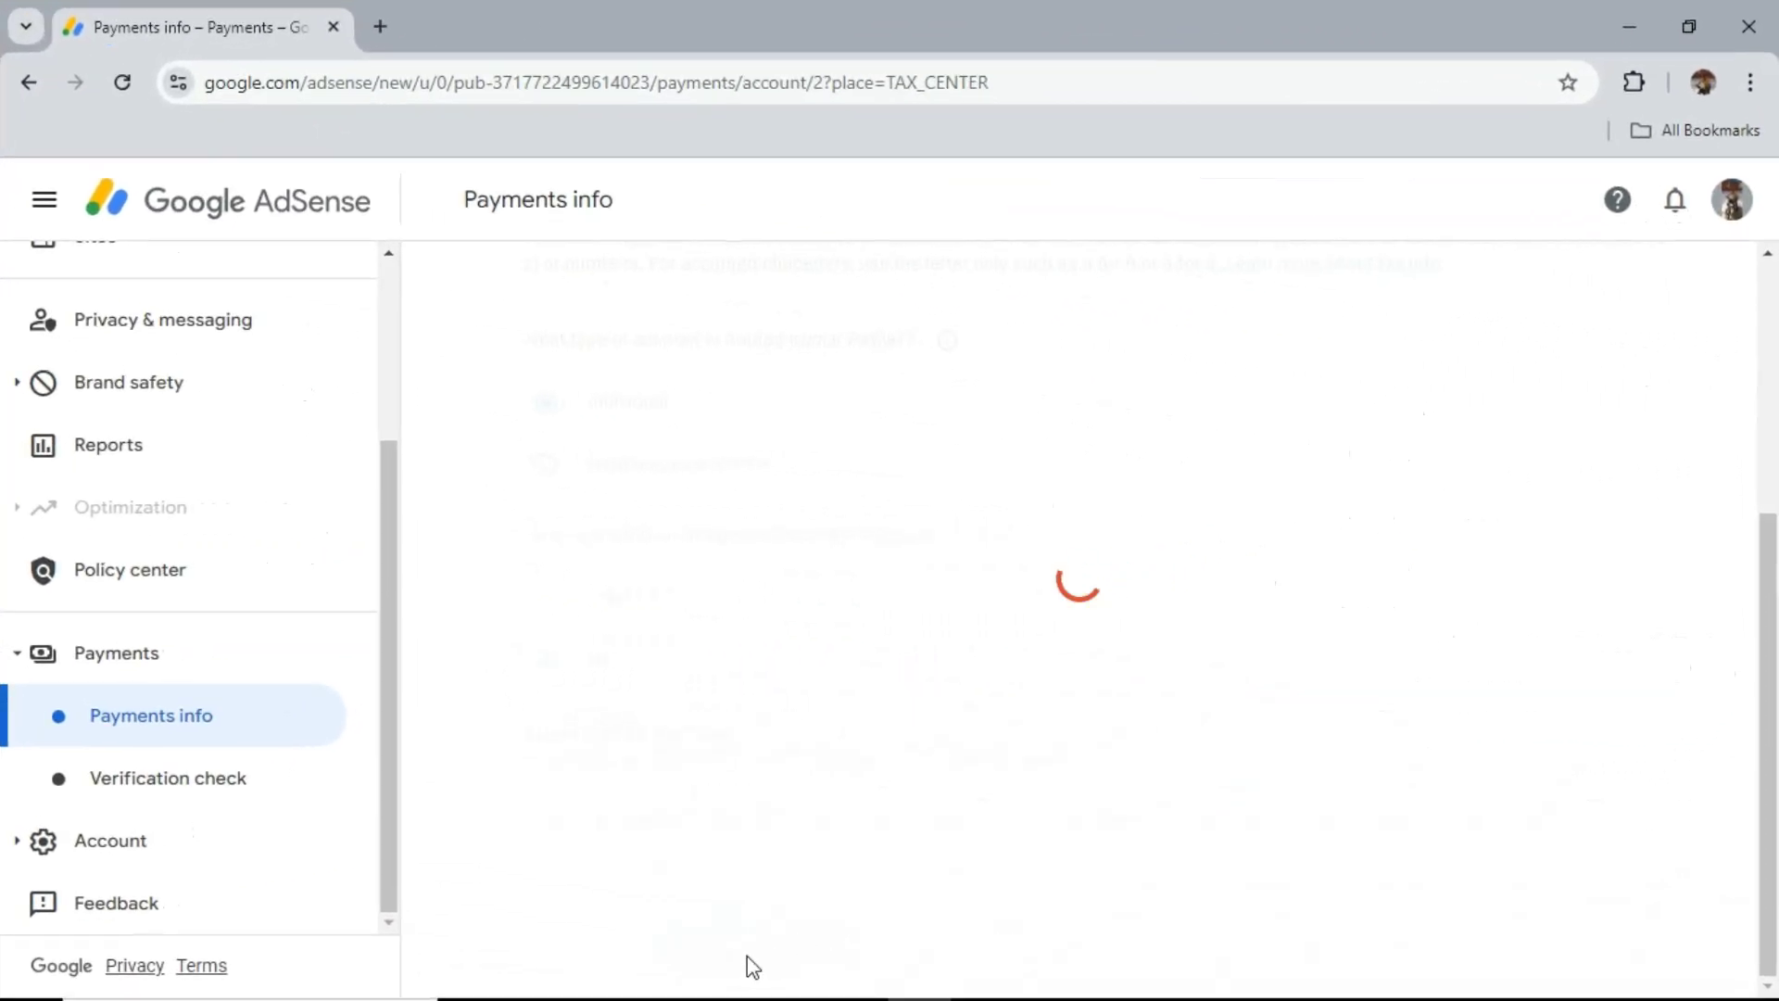
Collapse the navigation sidebar and set the country/region of citizenship to India in the Tax identity section.
click(44, 200)
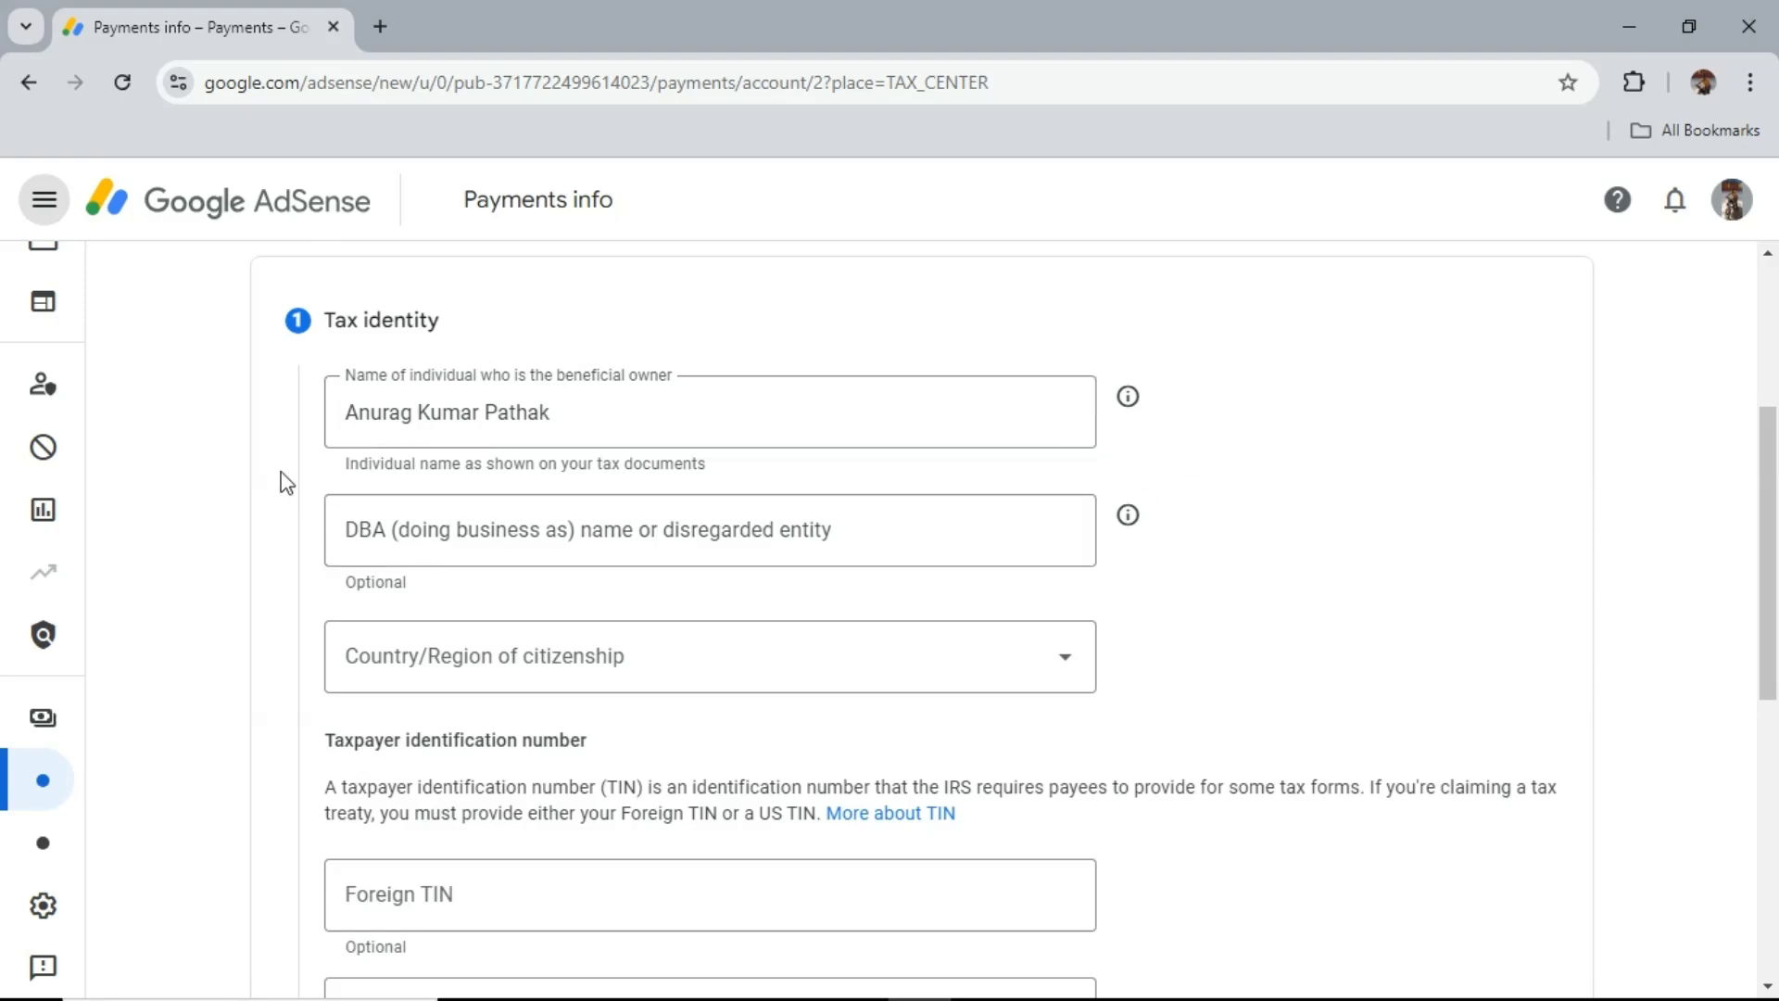
click(491, 675)
scroll(491, 686, down, 20)
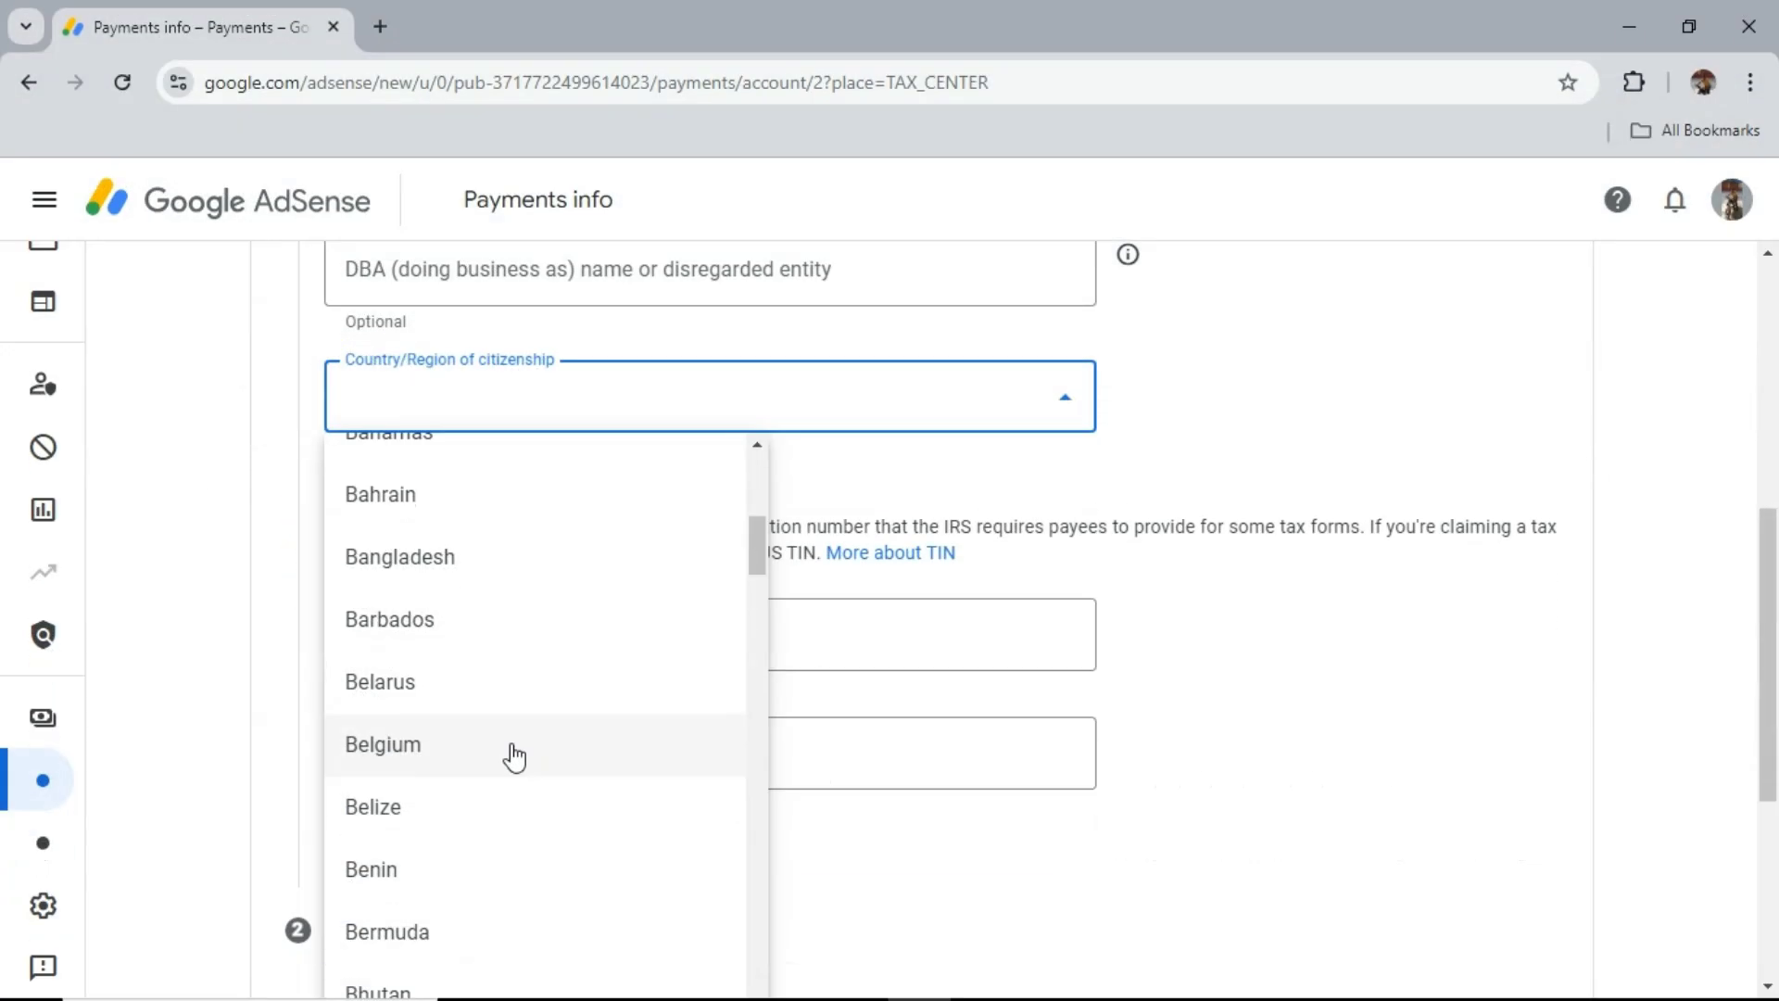
scroll(476, 796, down, 20)
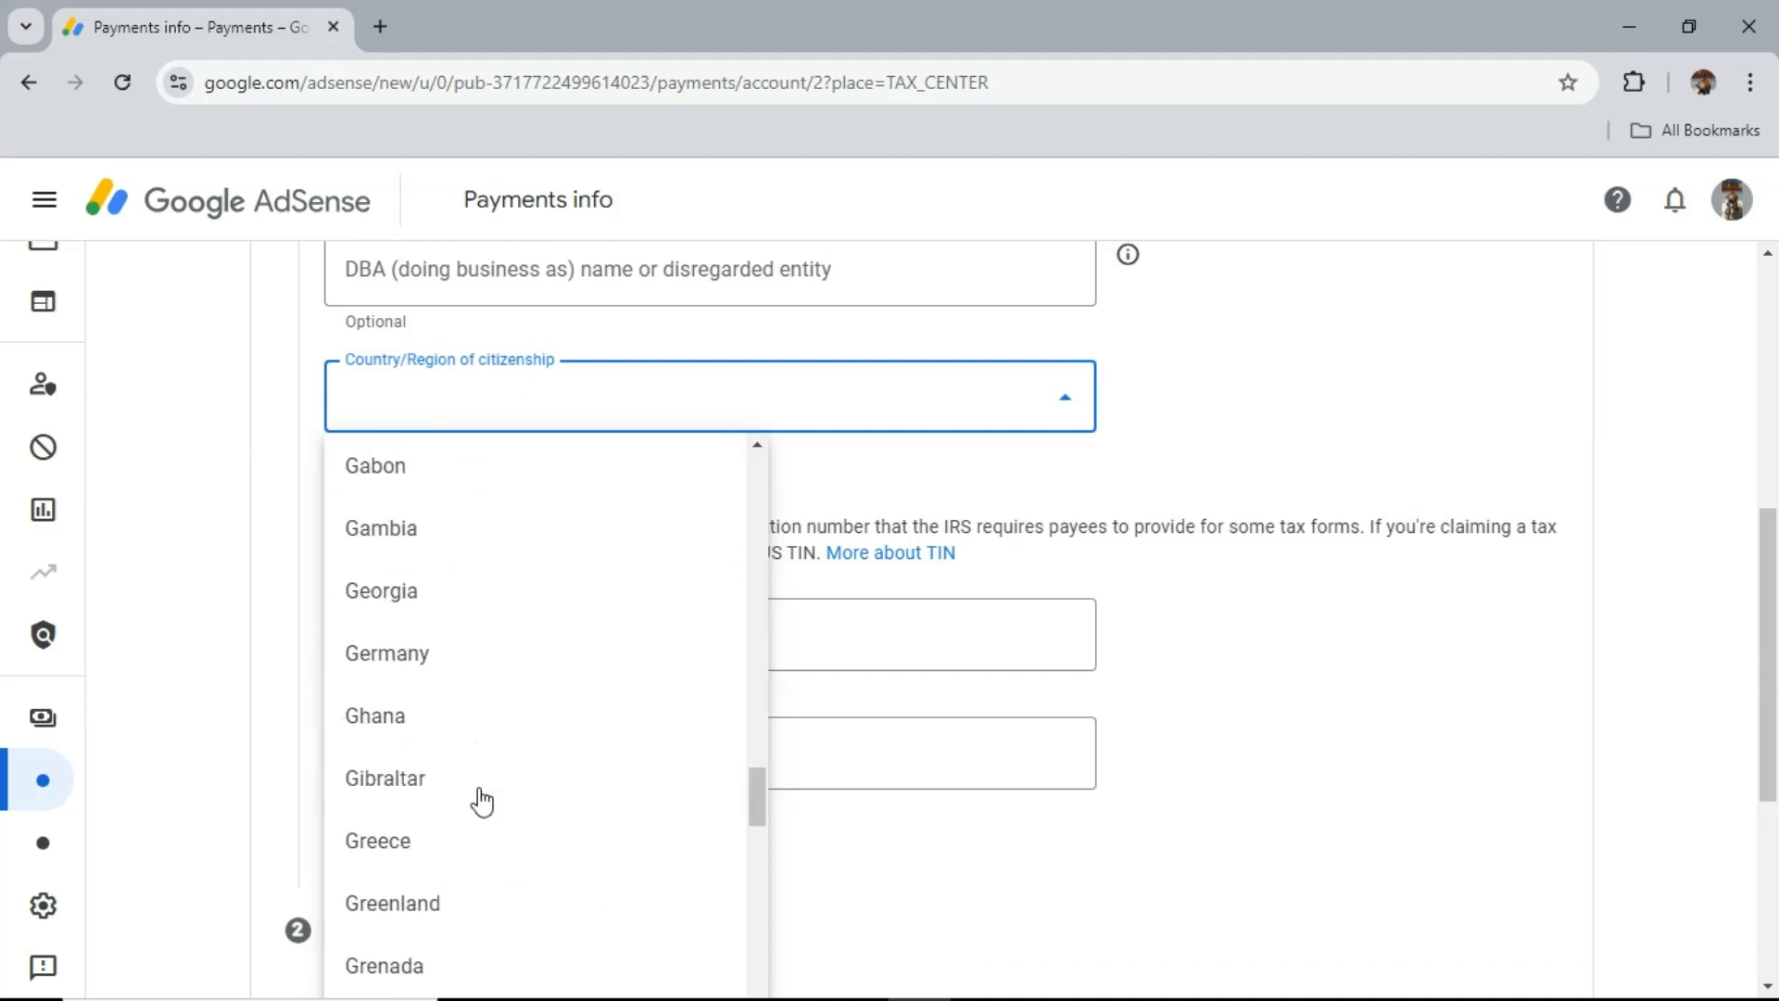
scroll(468, 809, up, 5)
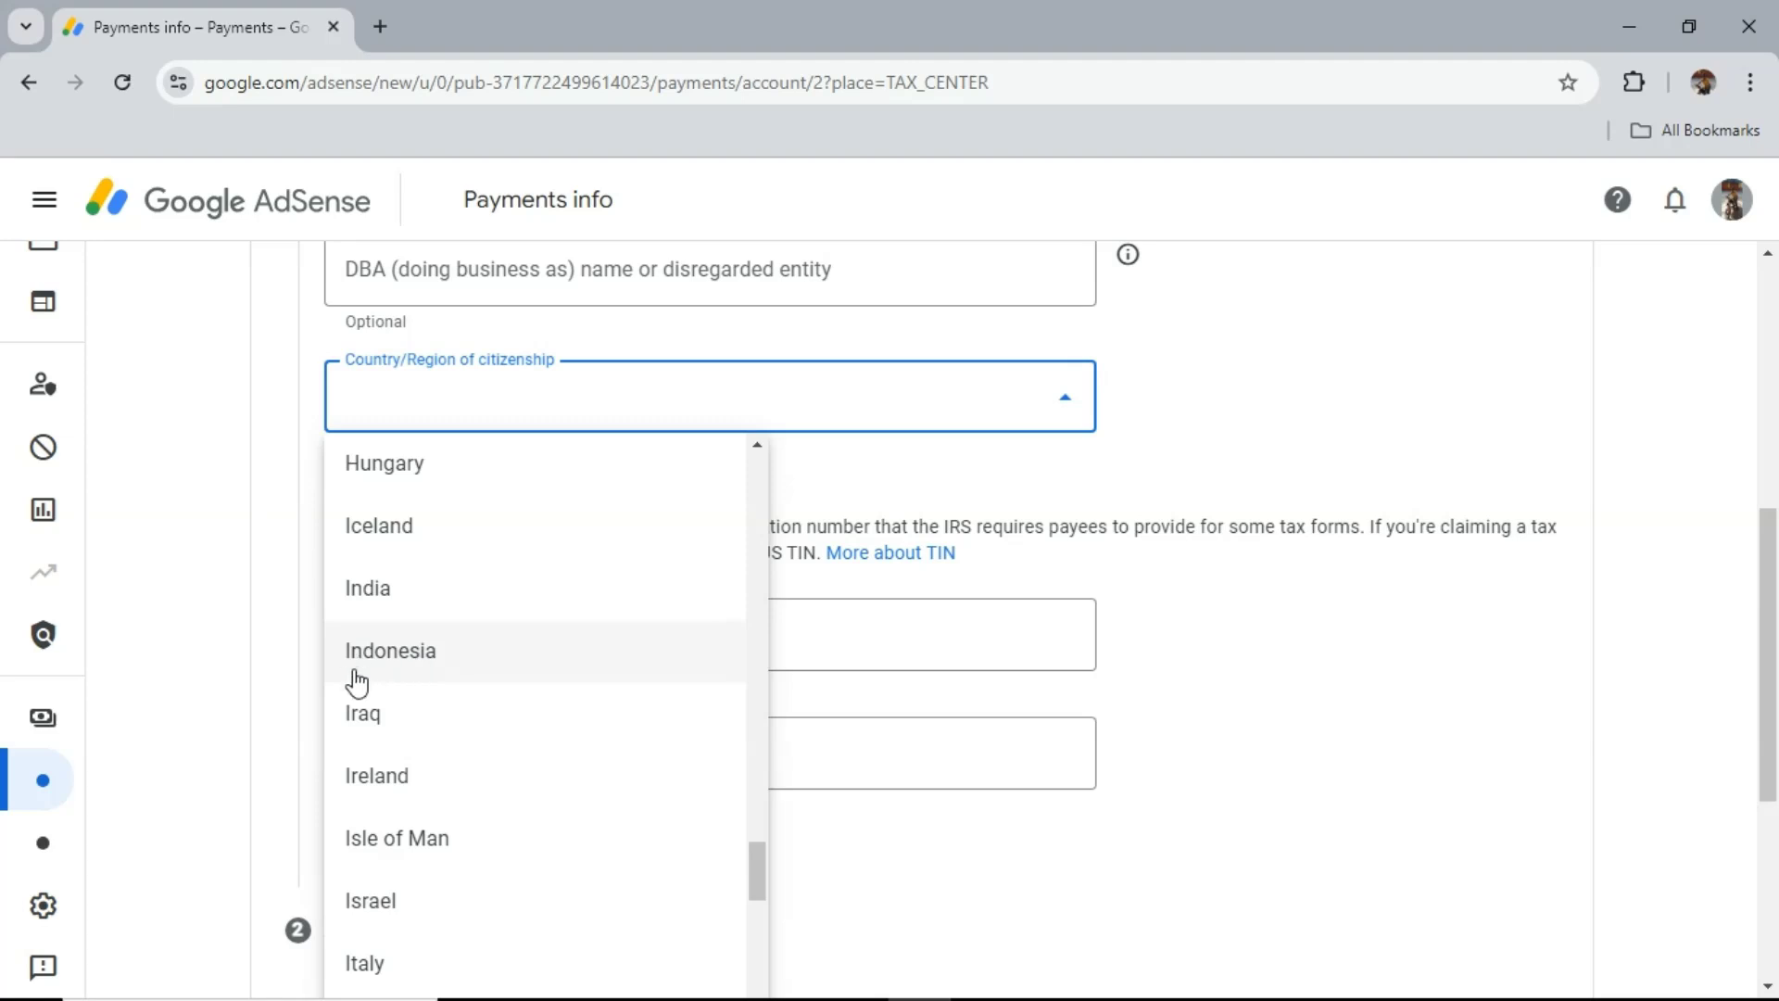
click(375, 587)
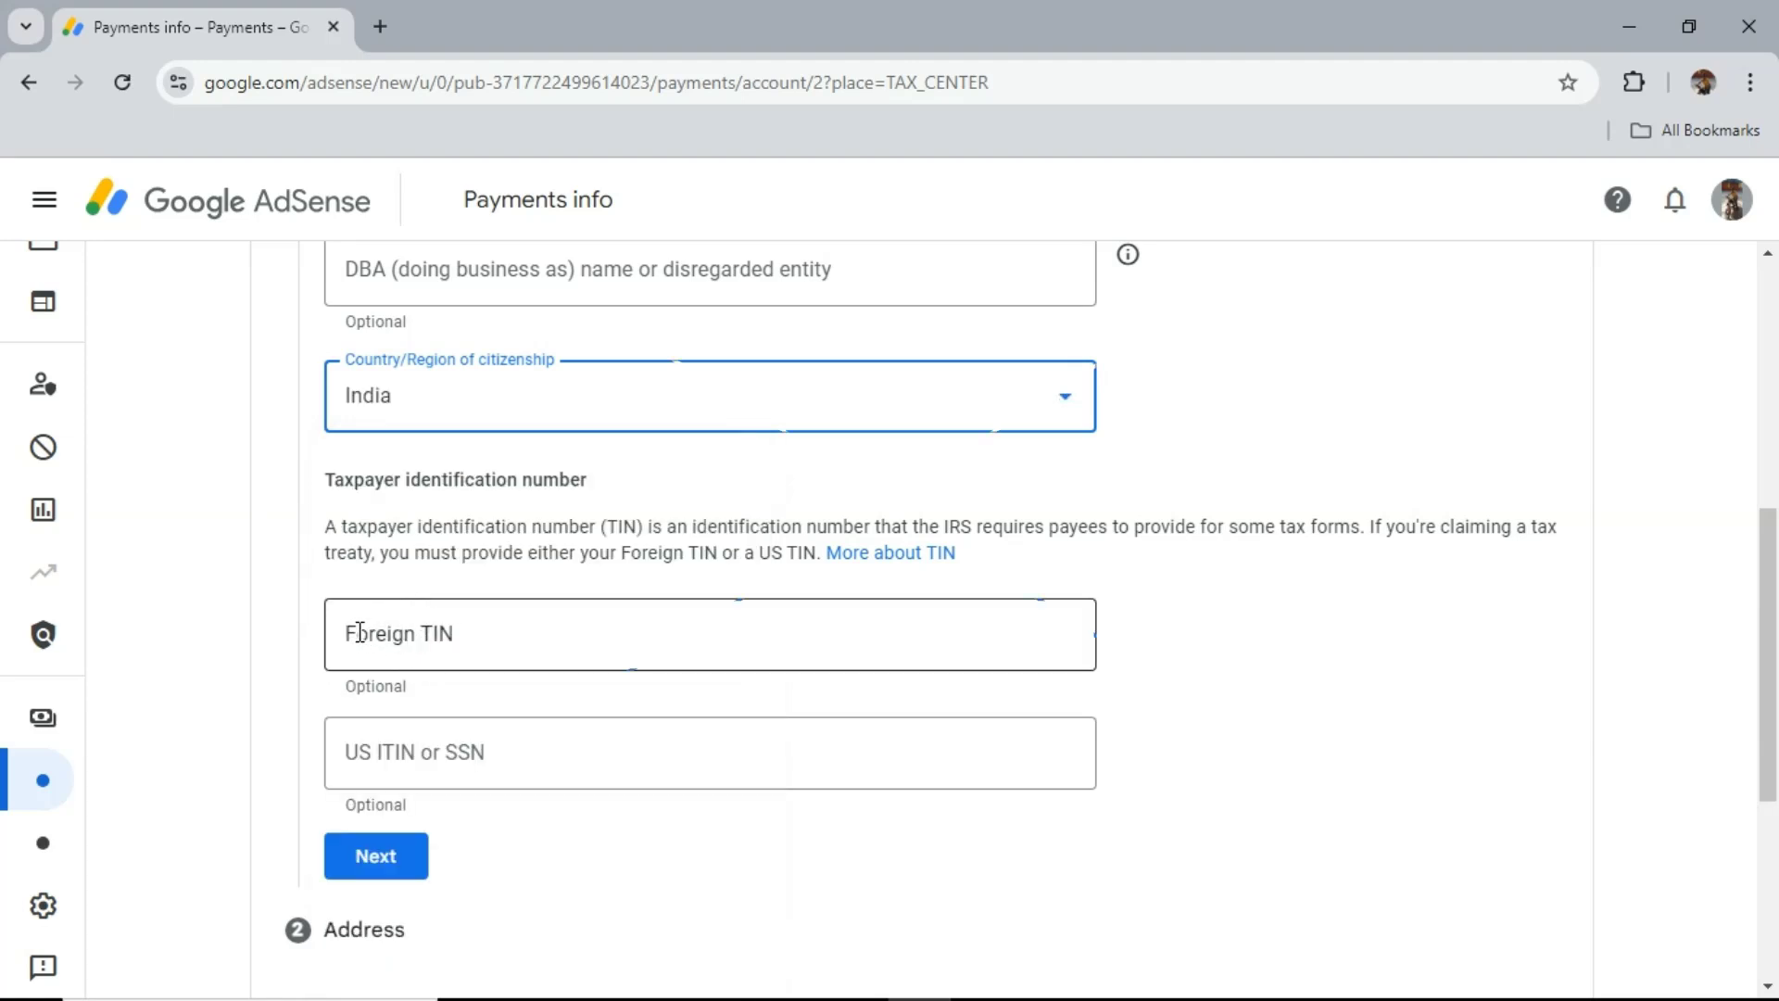
Enter the PAN card number as the Foreign TIN and continue to the Address section.
click(425, 634)
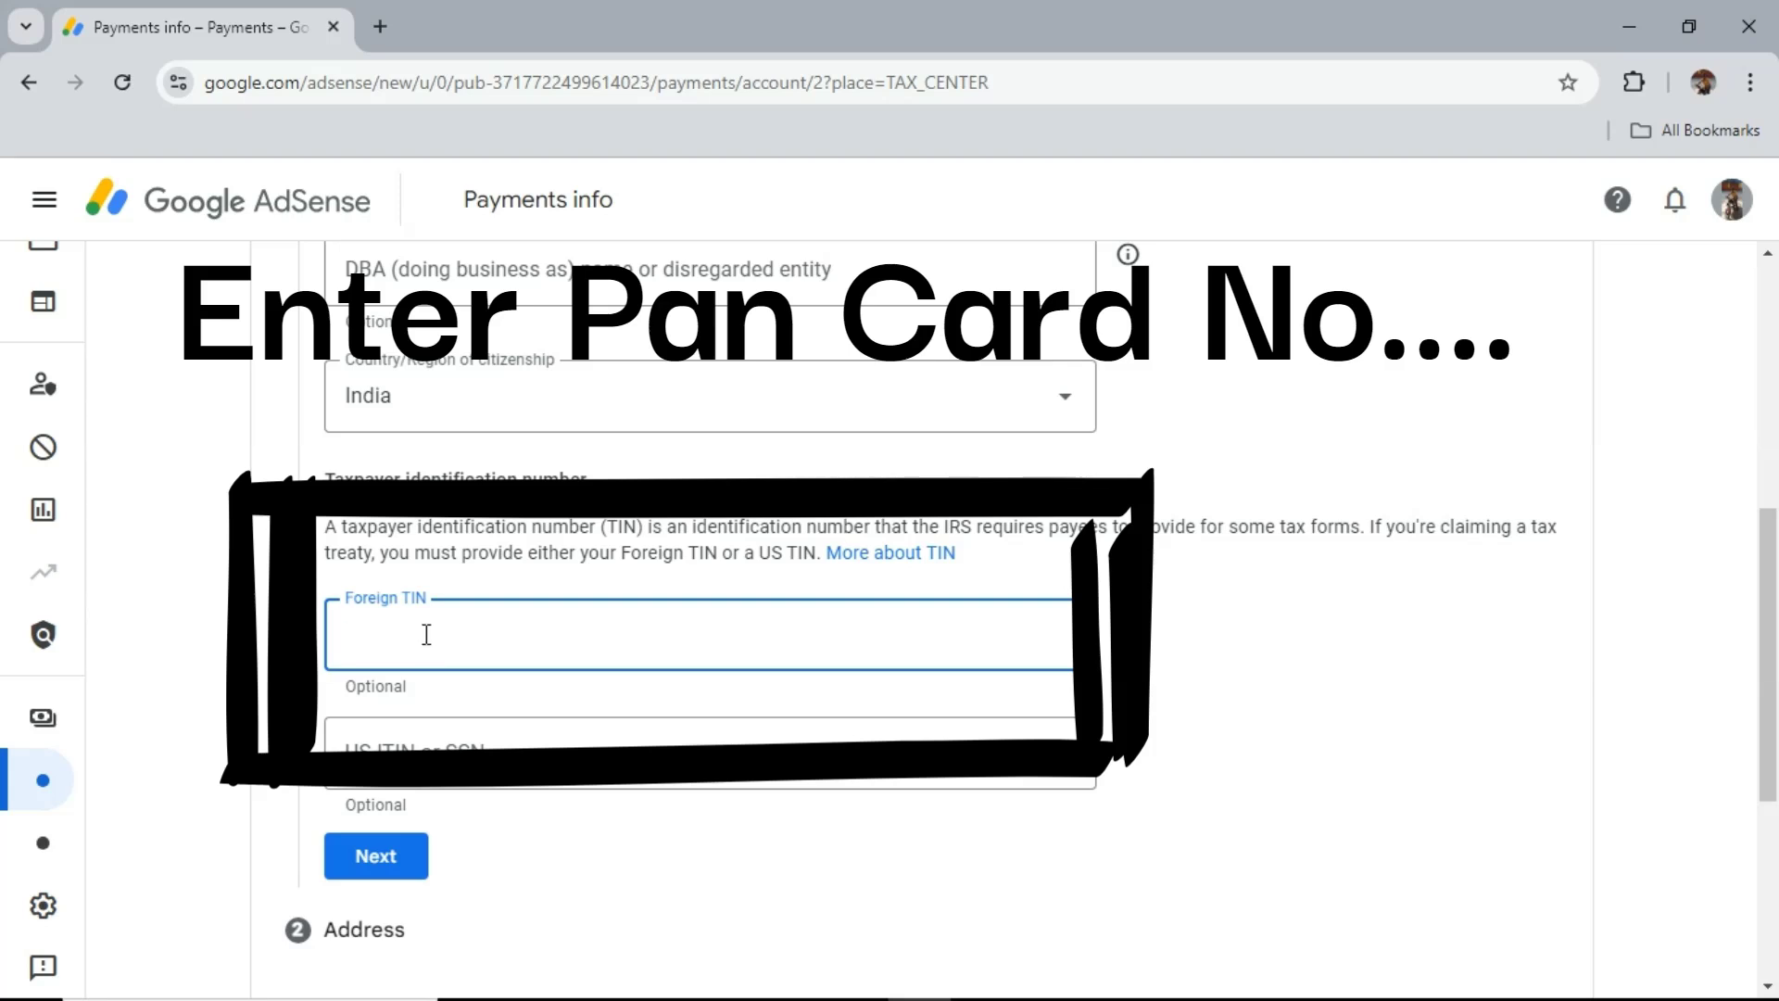
key(ctrl+v)
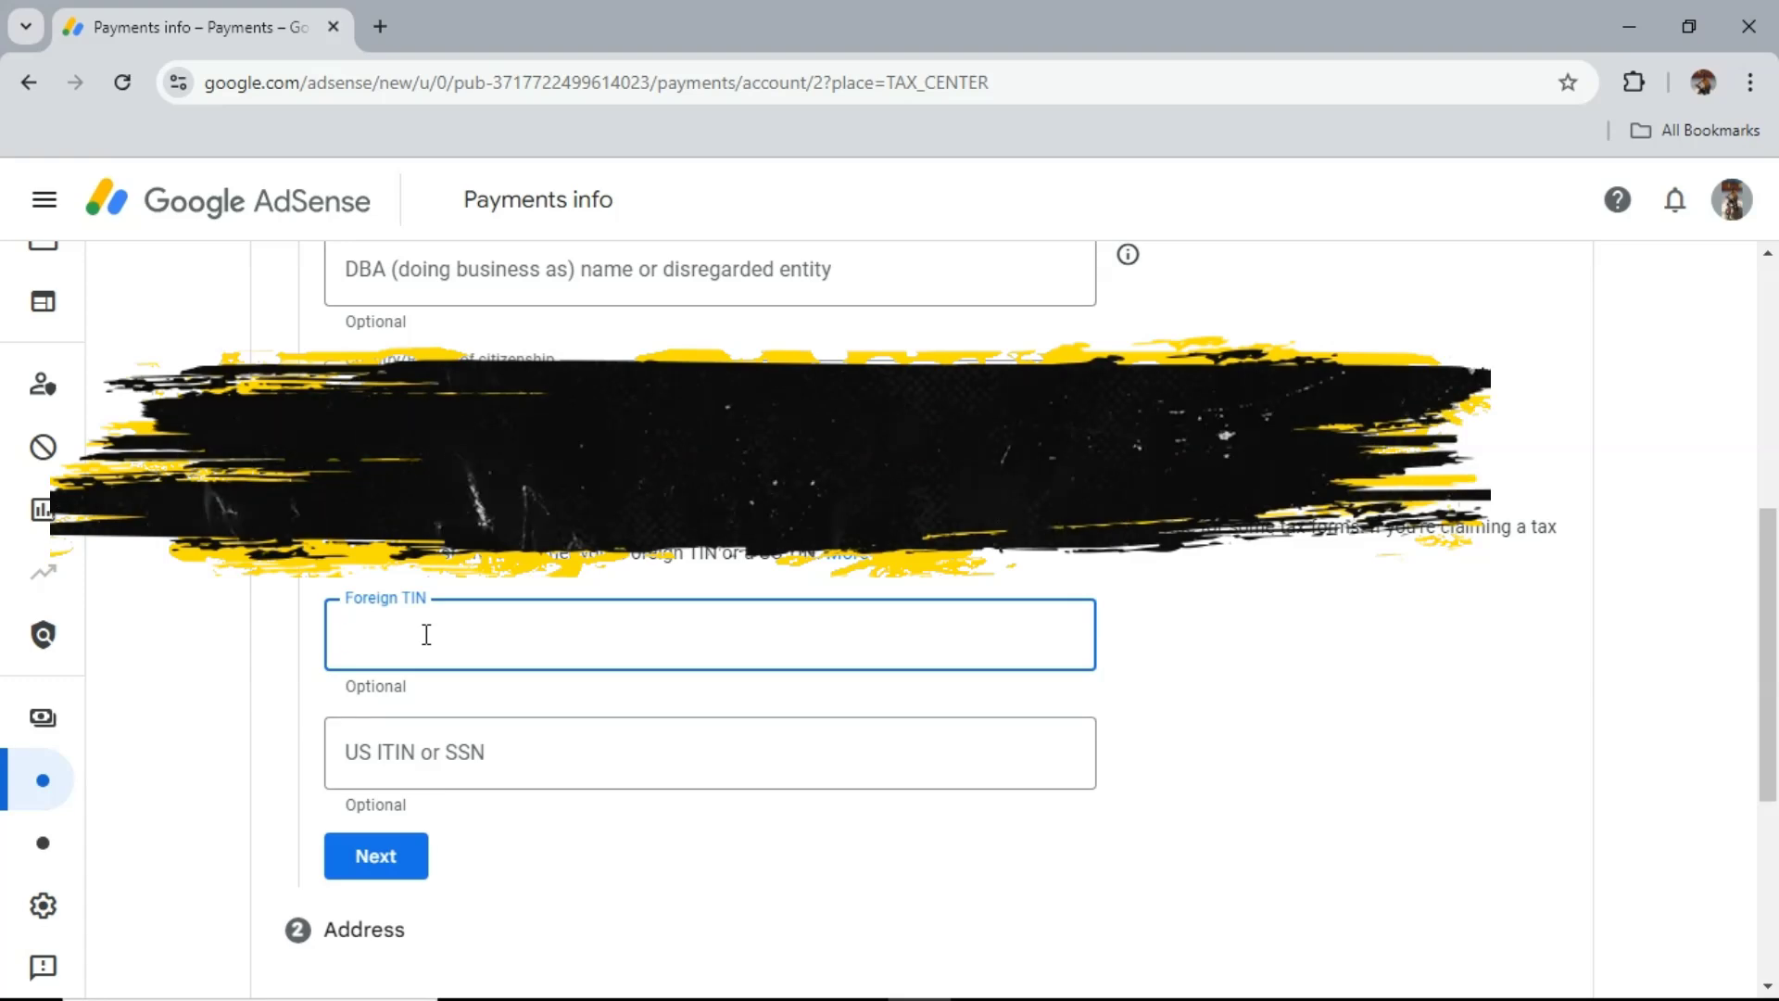
scroll(457, 719, down, 3)
click(375, 594)
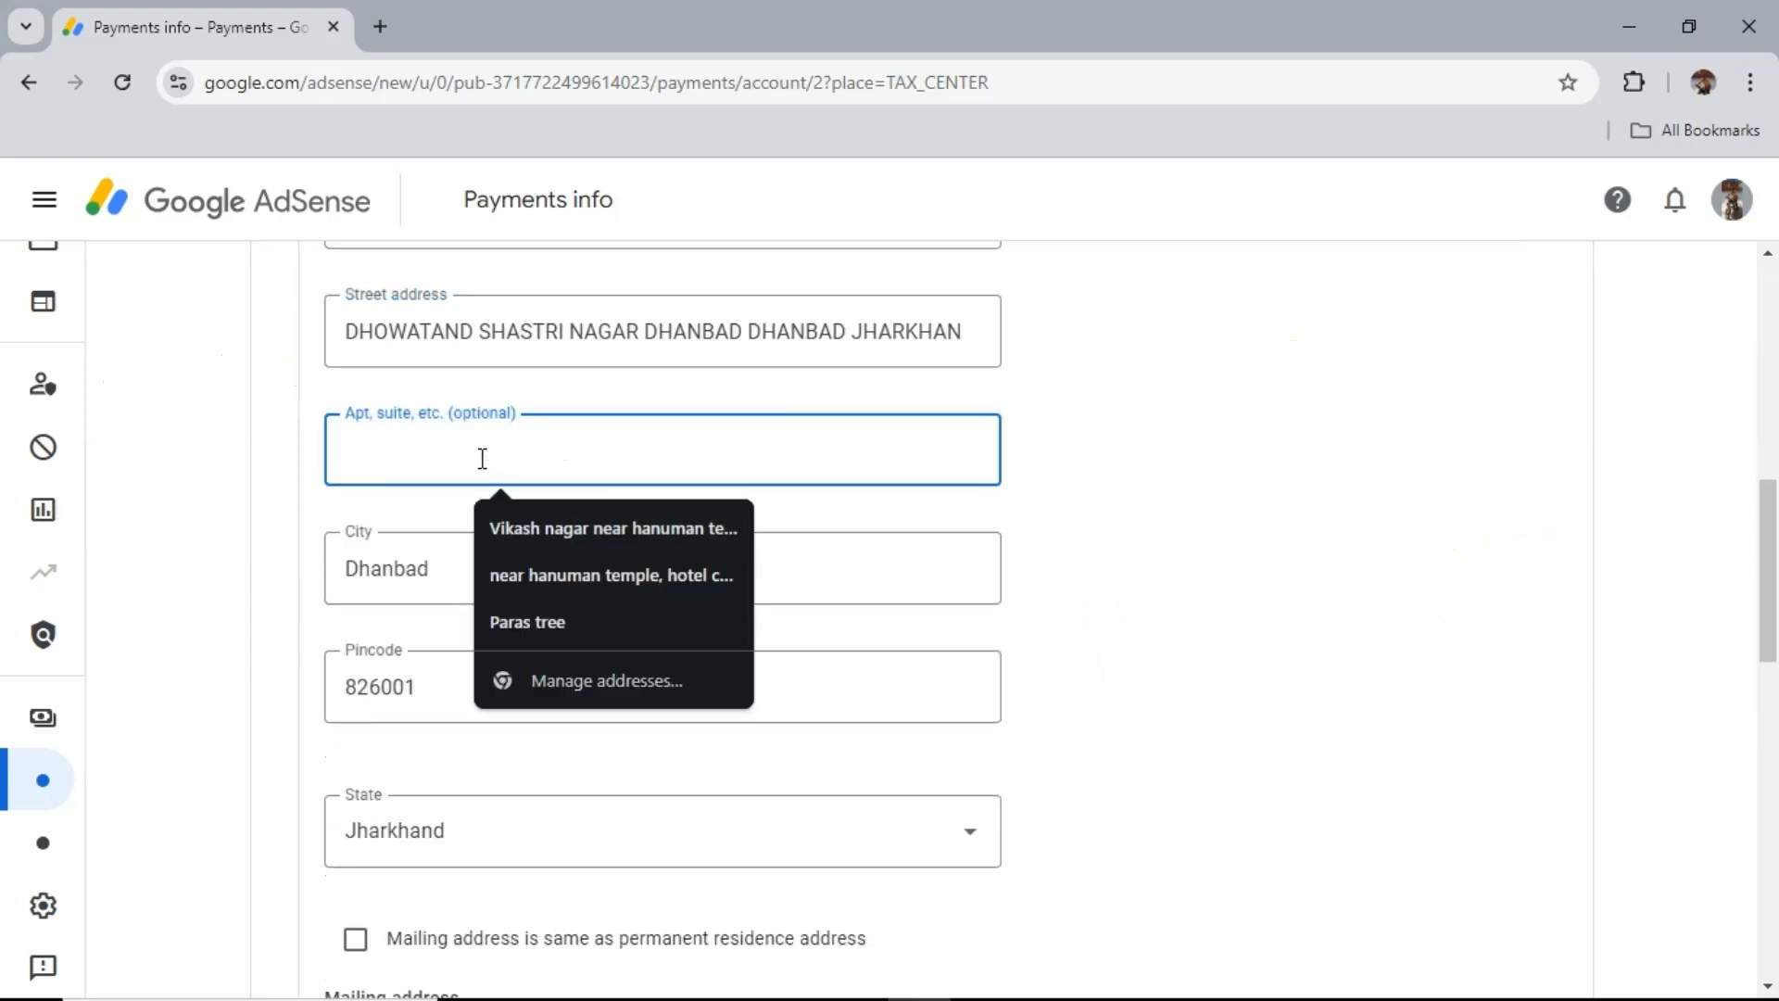
Leave the optional apartment field empty, mark the mailing address as the same as the permanent residence address, and continue to Tax treaty.
click(1176, 571)
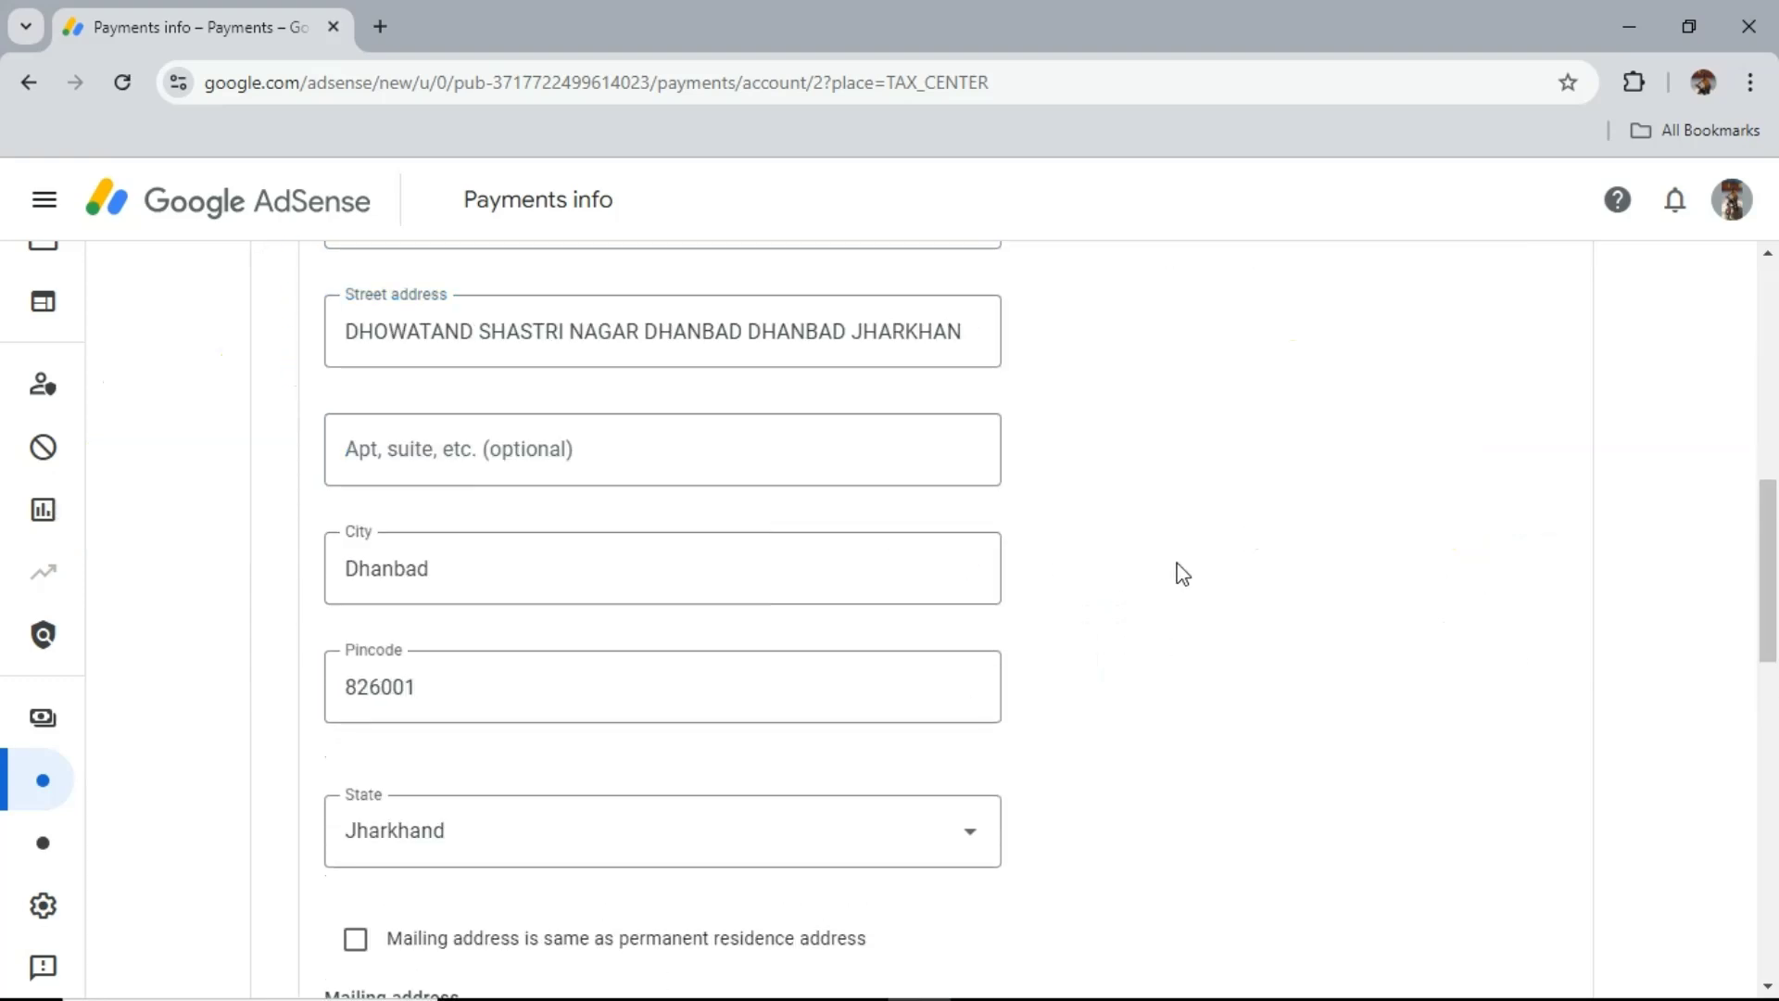
scroll(1176, 571, down, 5)
click(355, 417)
click(498, 510)
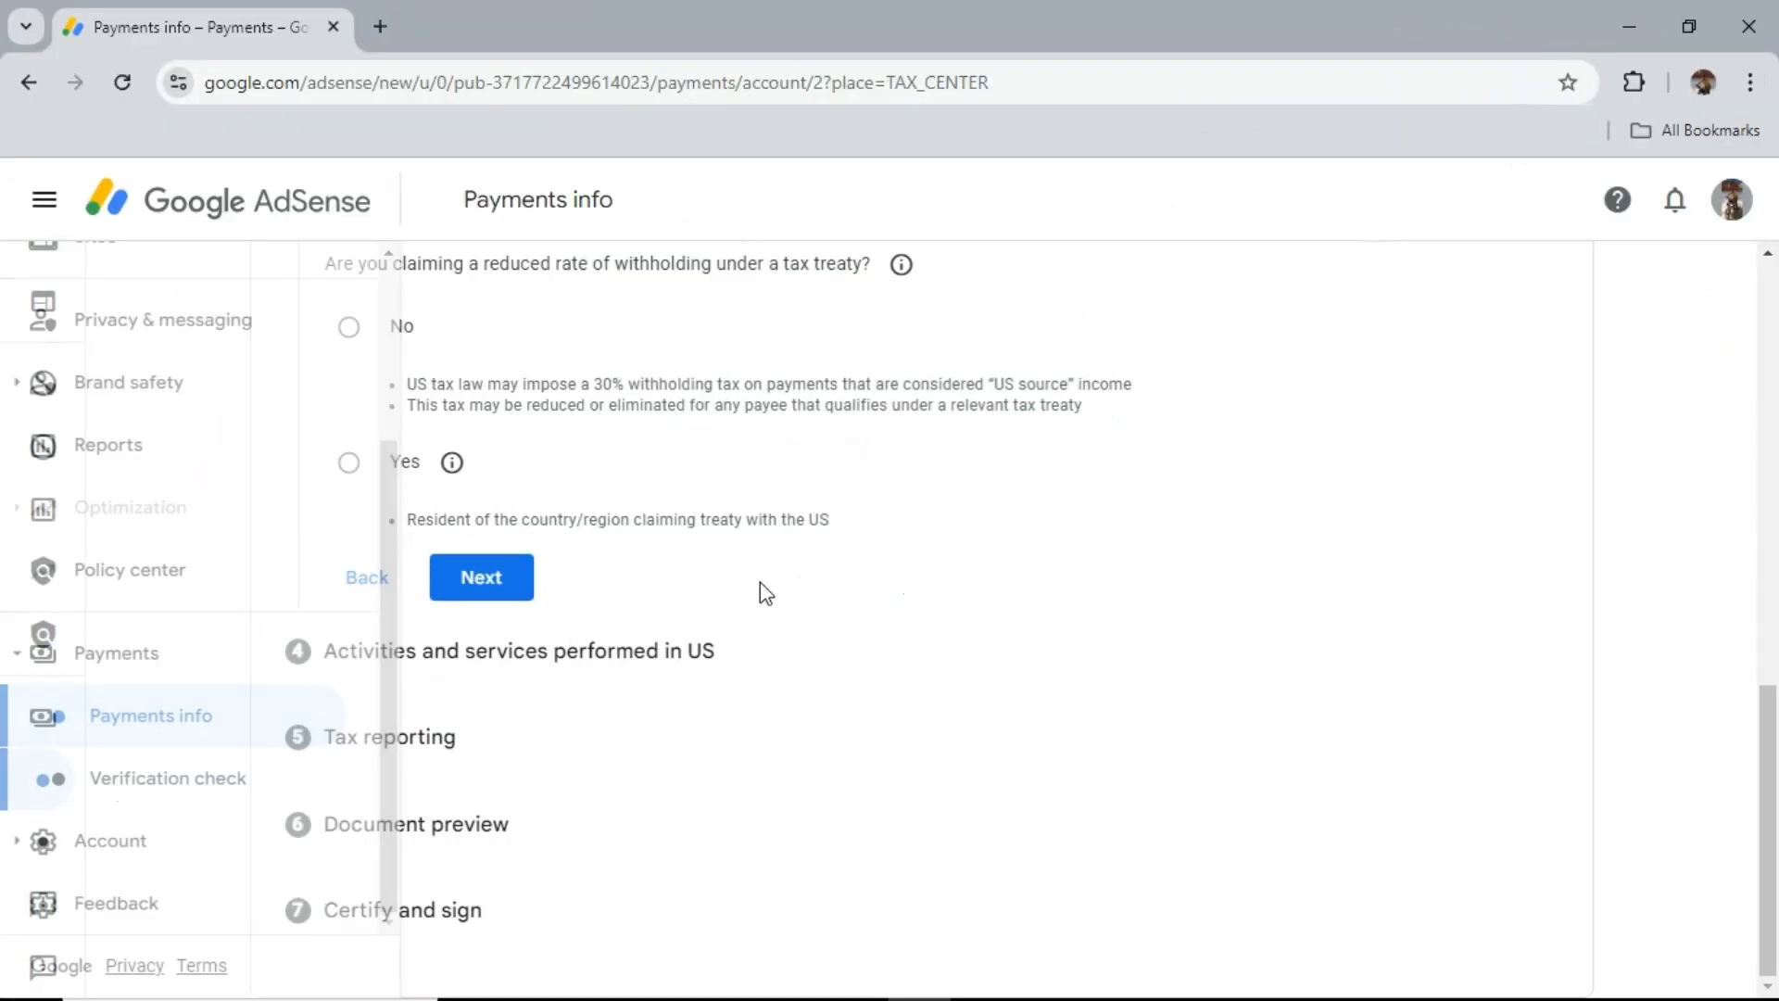
Claim a reduced rate of withholding under a tax treaty, declaring treaty residency with India as the country.
scroll(764, 592, up, 1)
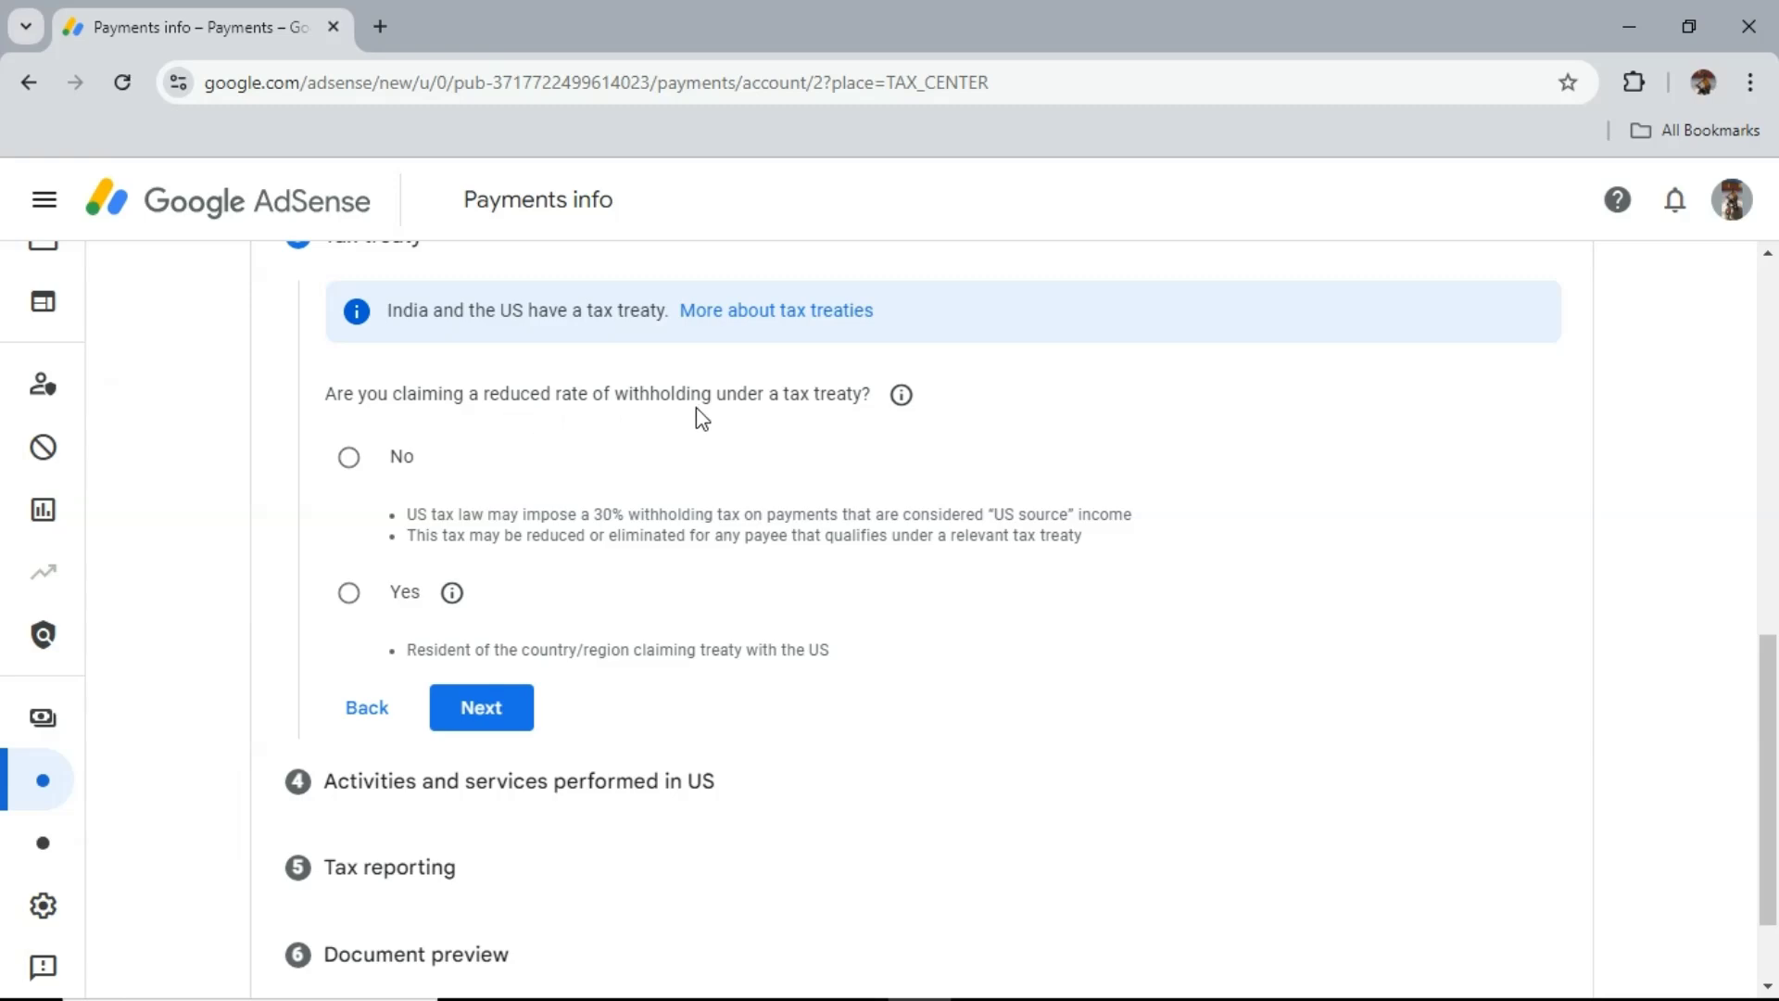
click(348, 594)
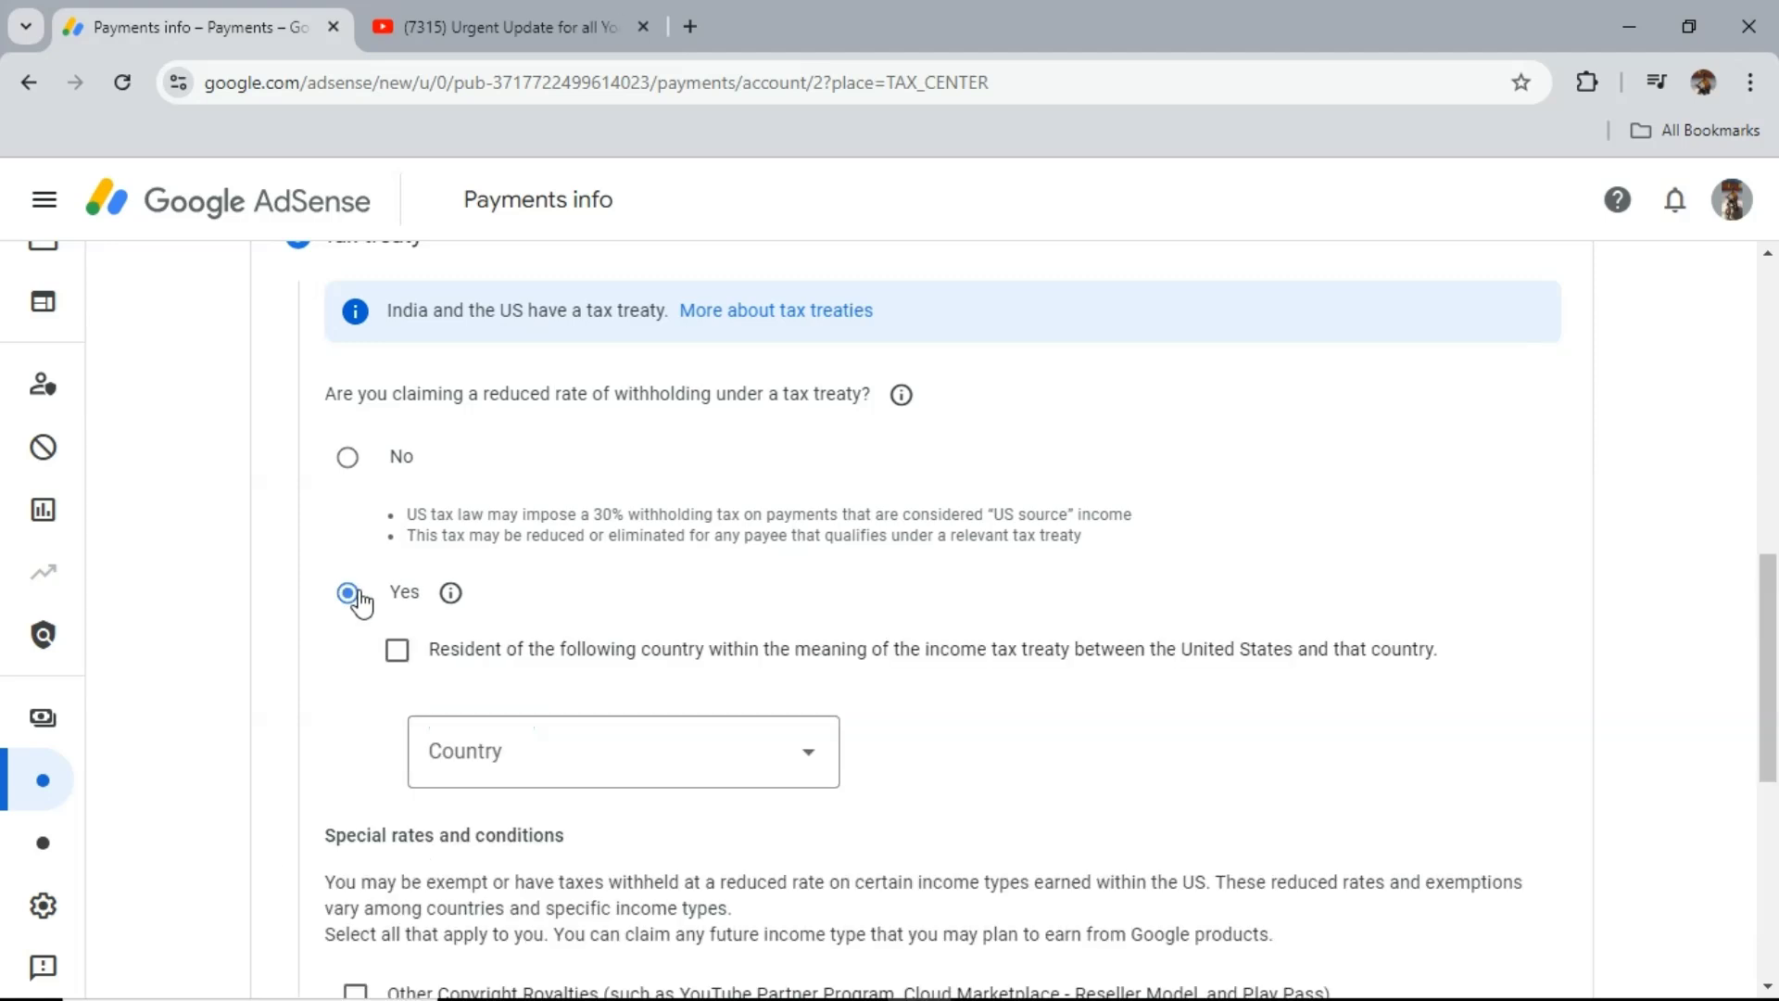
click(513, 766)
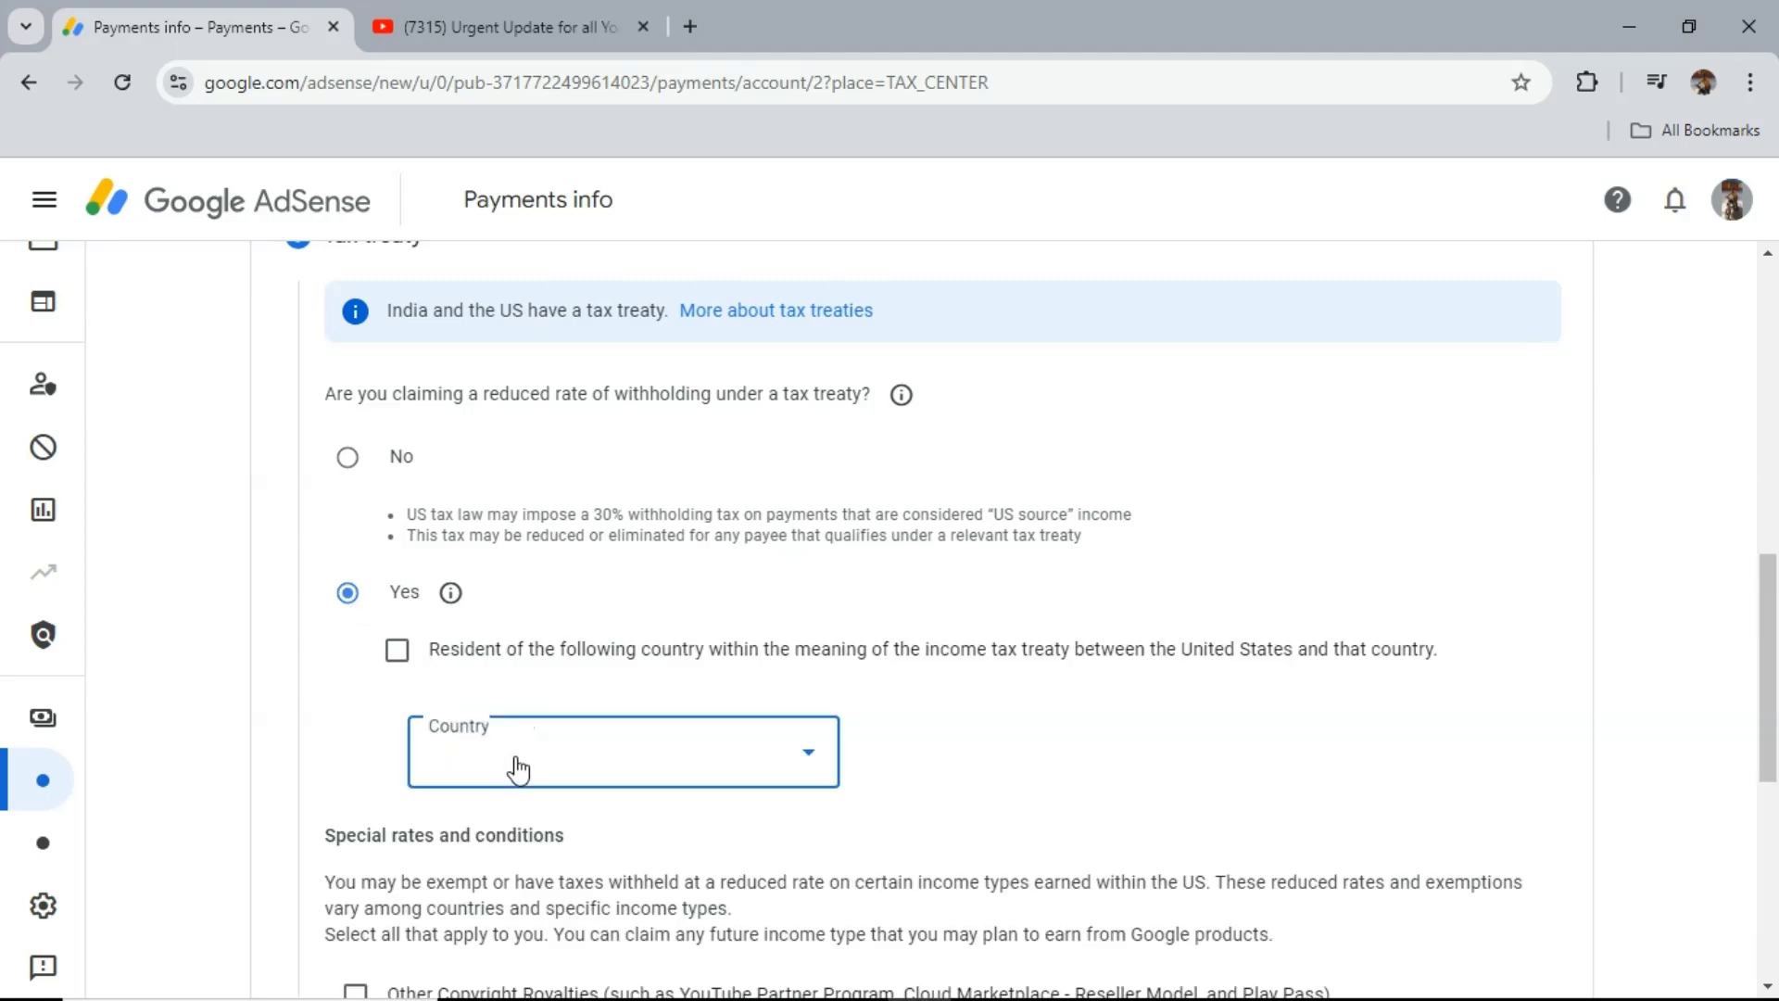
scroll(519, 772, down, 15)
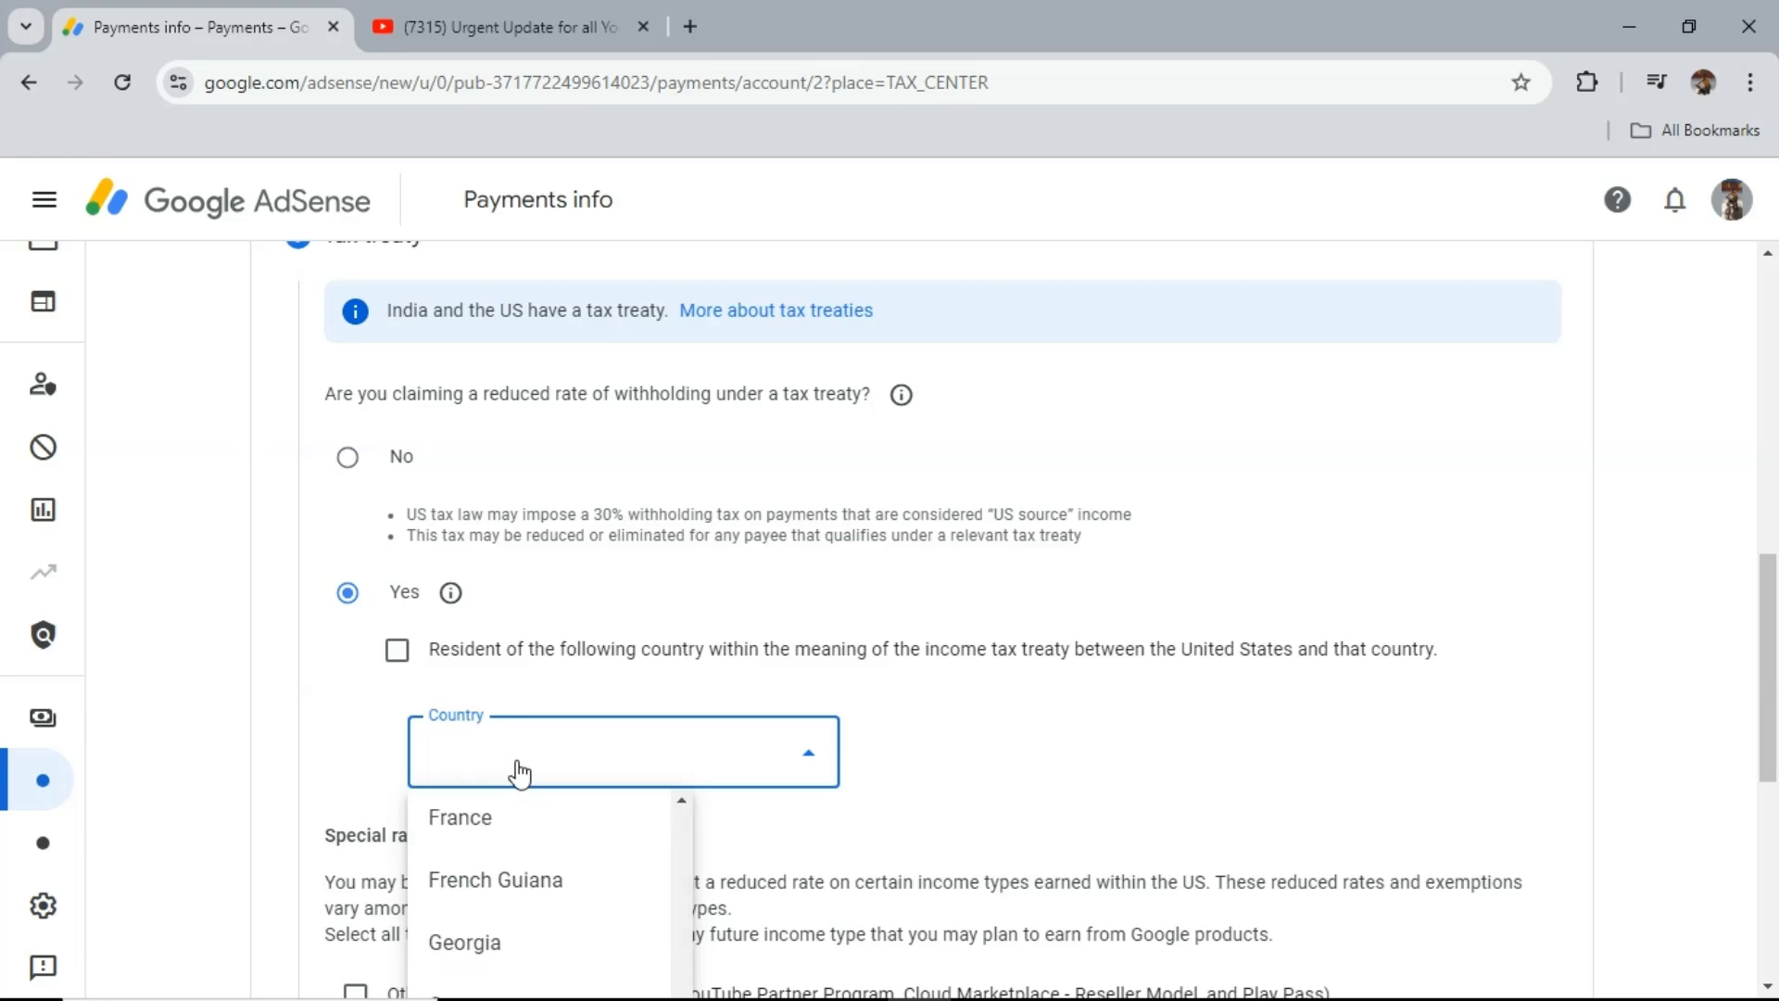
scroll(519, 771, up, 10)
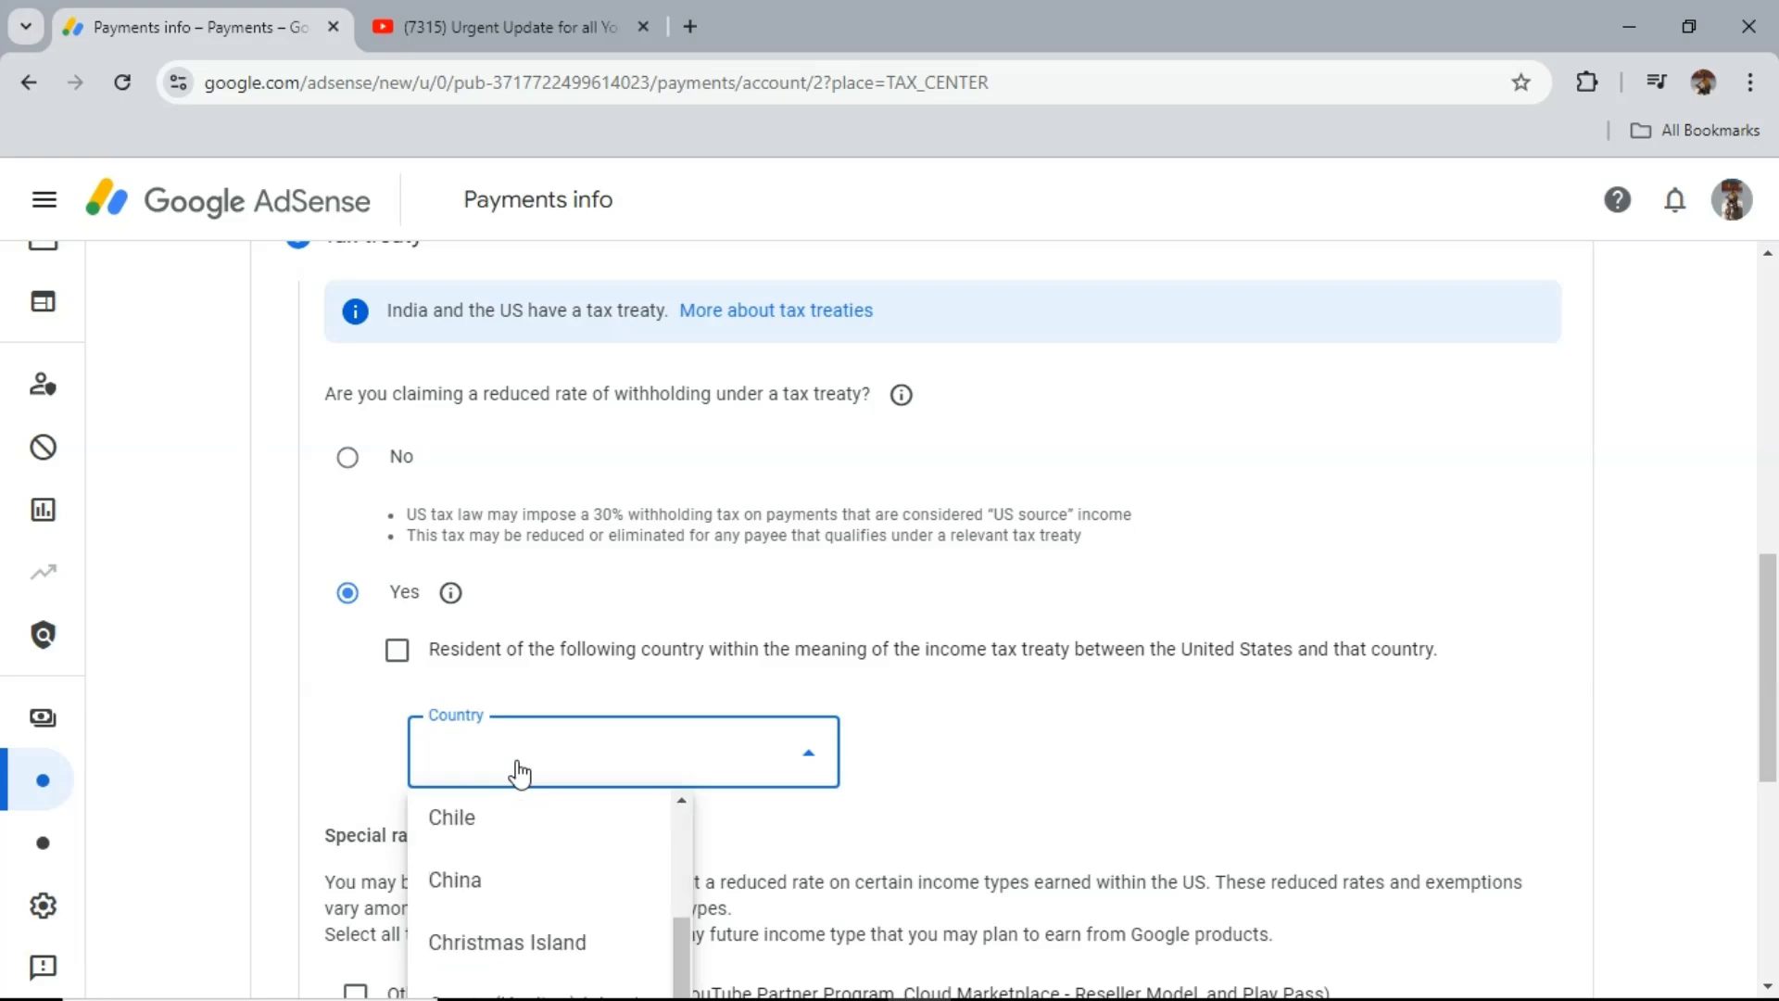
scroll(623, 842, down, 3)
scroll(651, 797, down, 5)
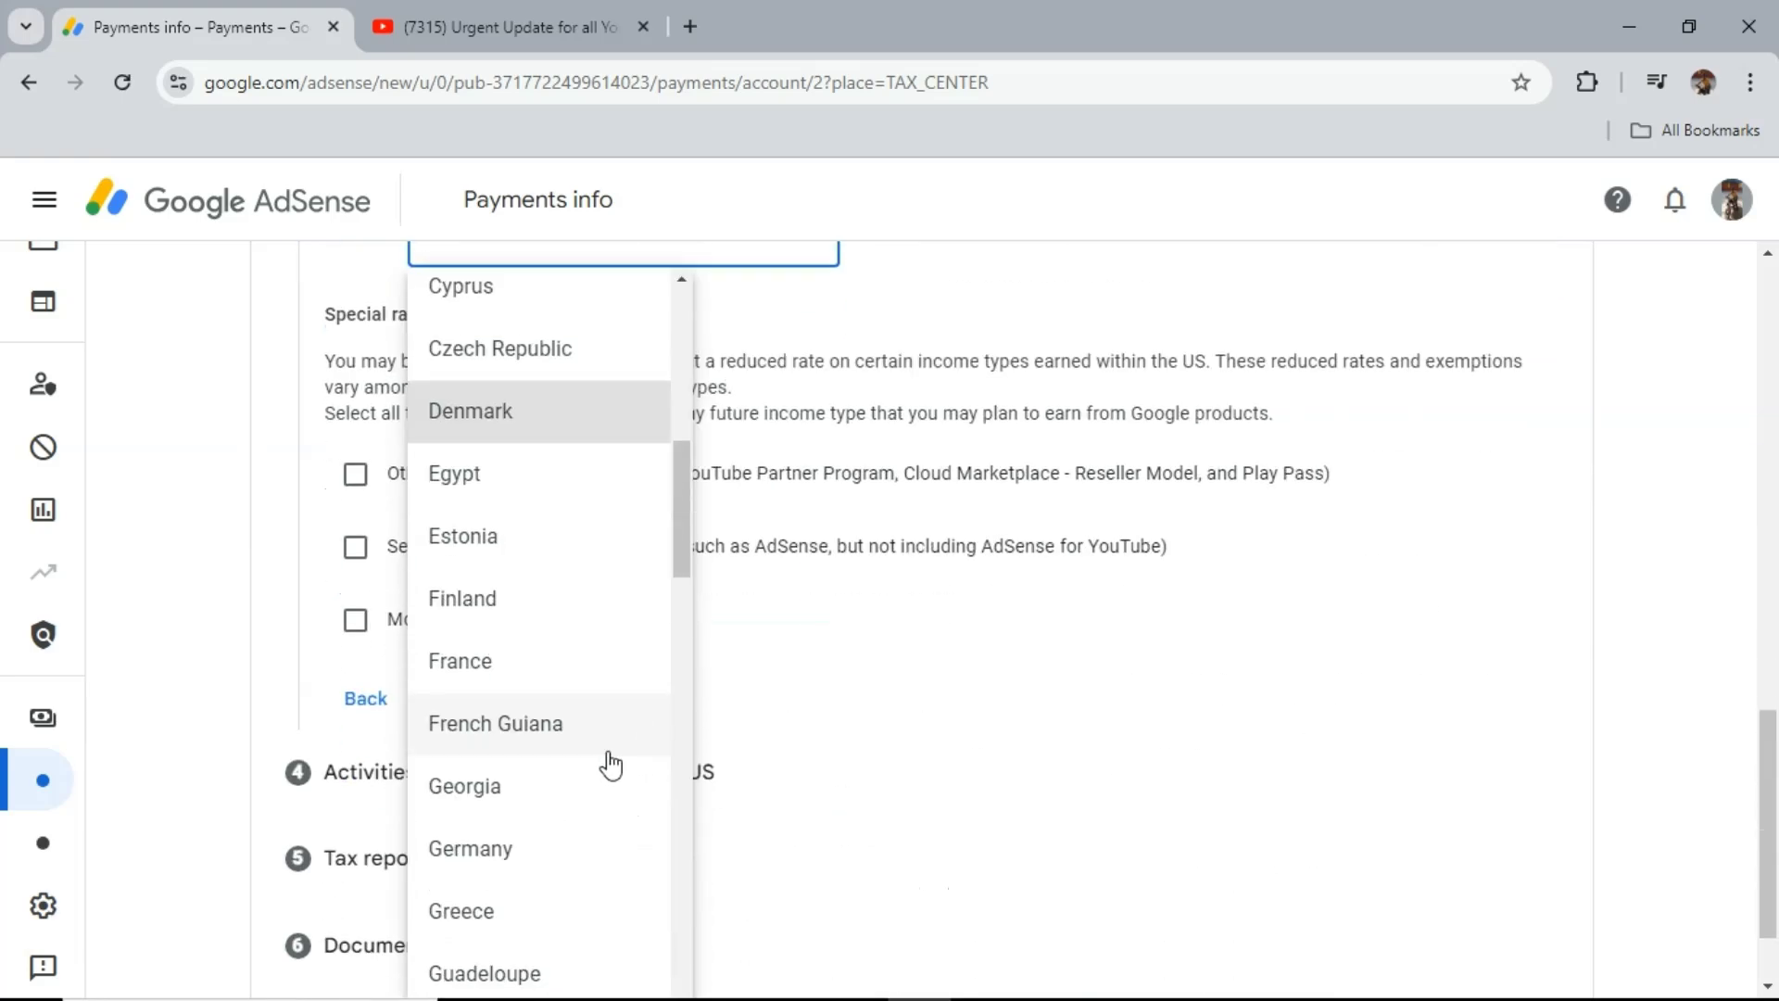
scroll(593, 732, down, 6)
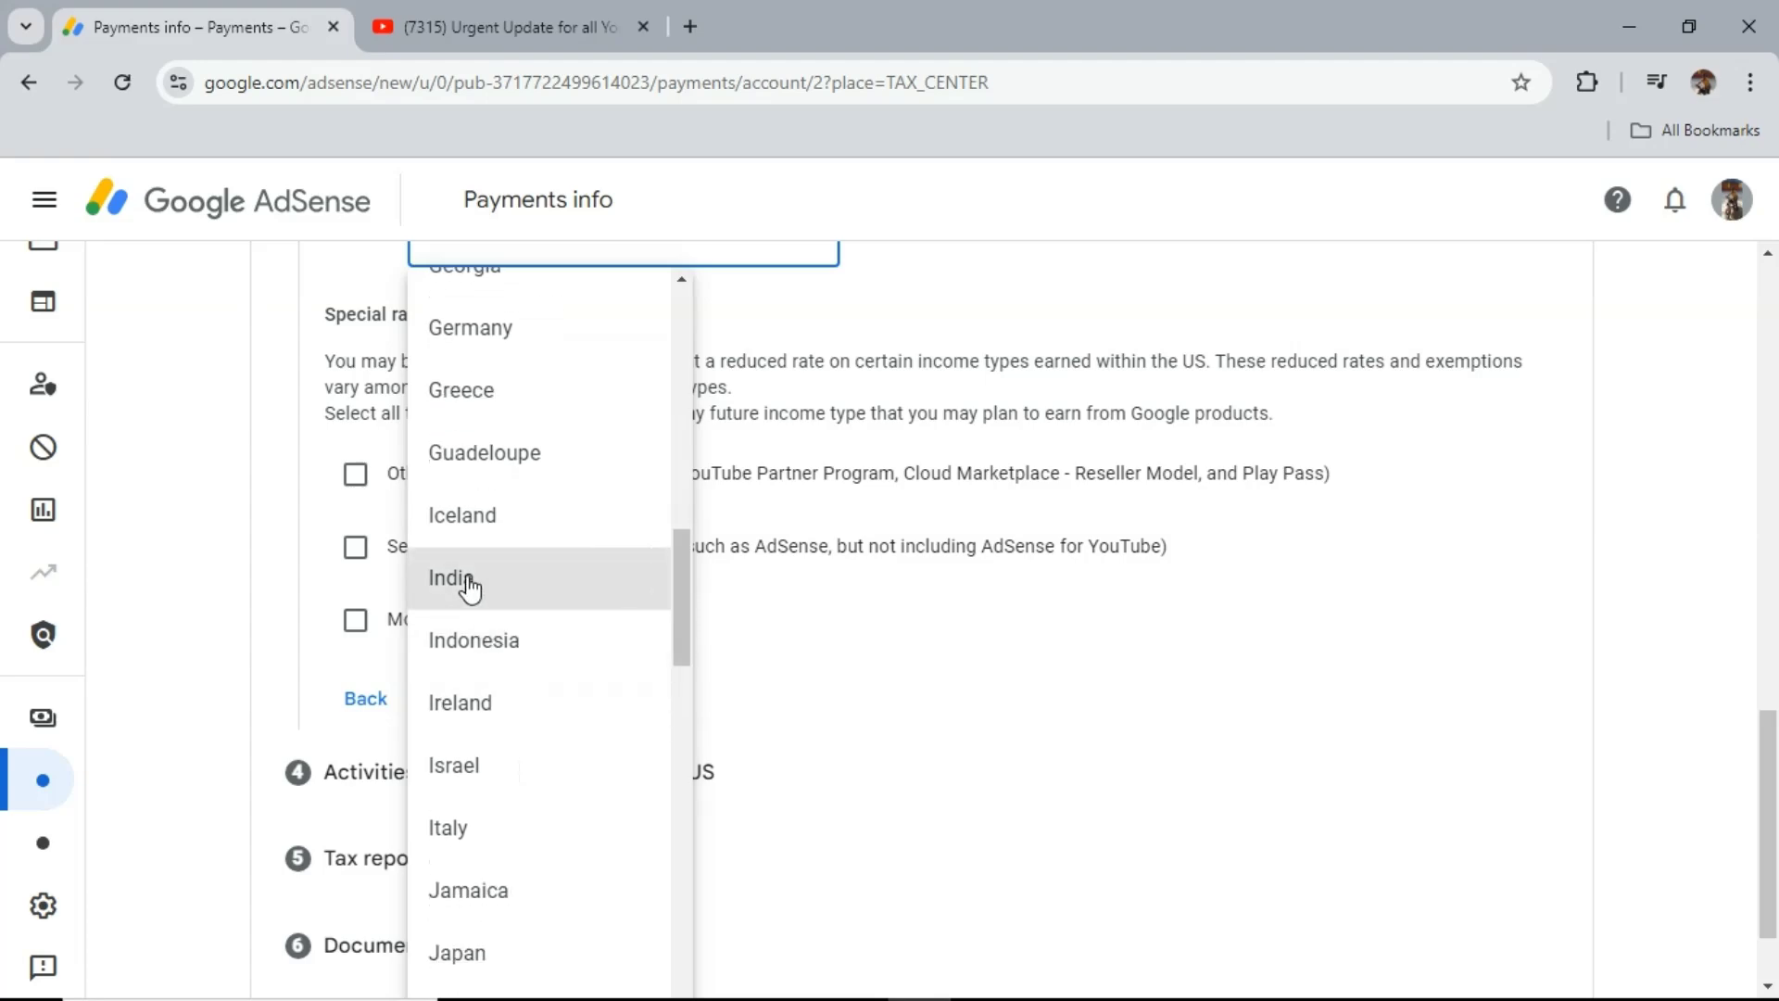
click(470, 583)
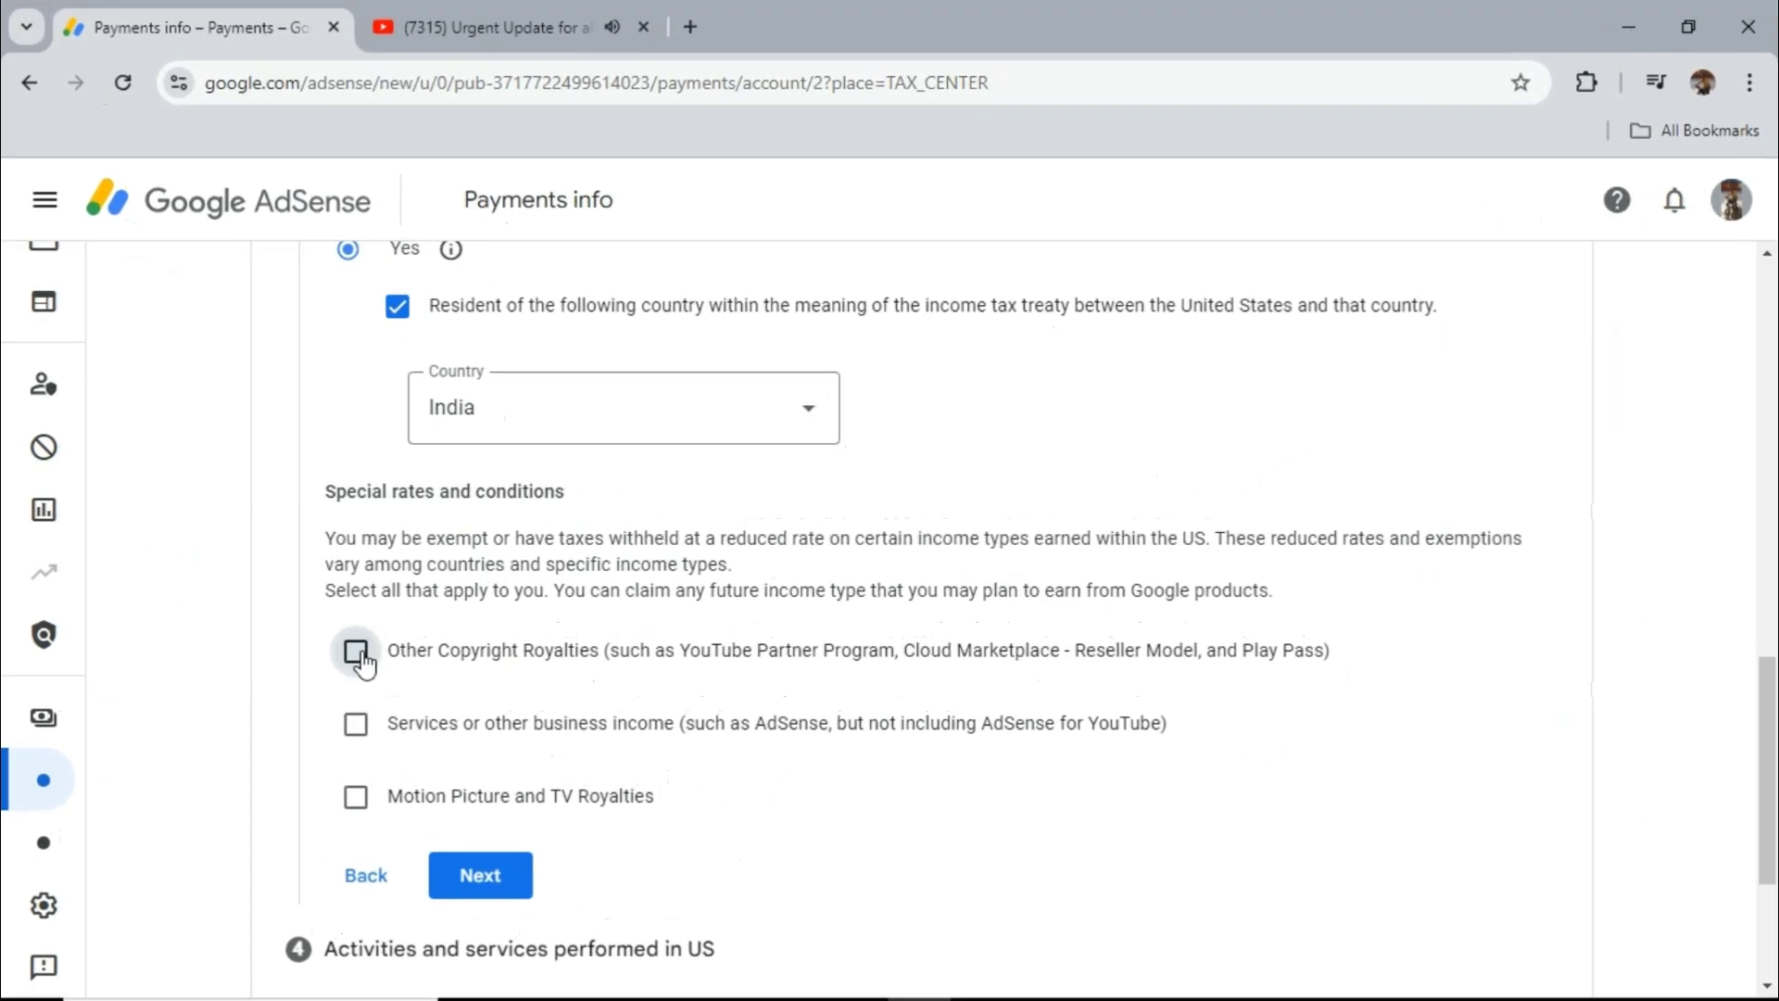
Claim Other Copyright Royalties under Article 12 and paragraph 2A II at the 15% reduced treaty rate, and confirm the treaty eligibility reason.
click(354, 653)
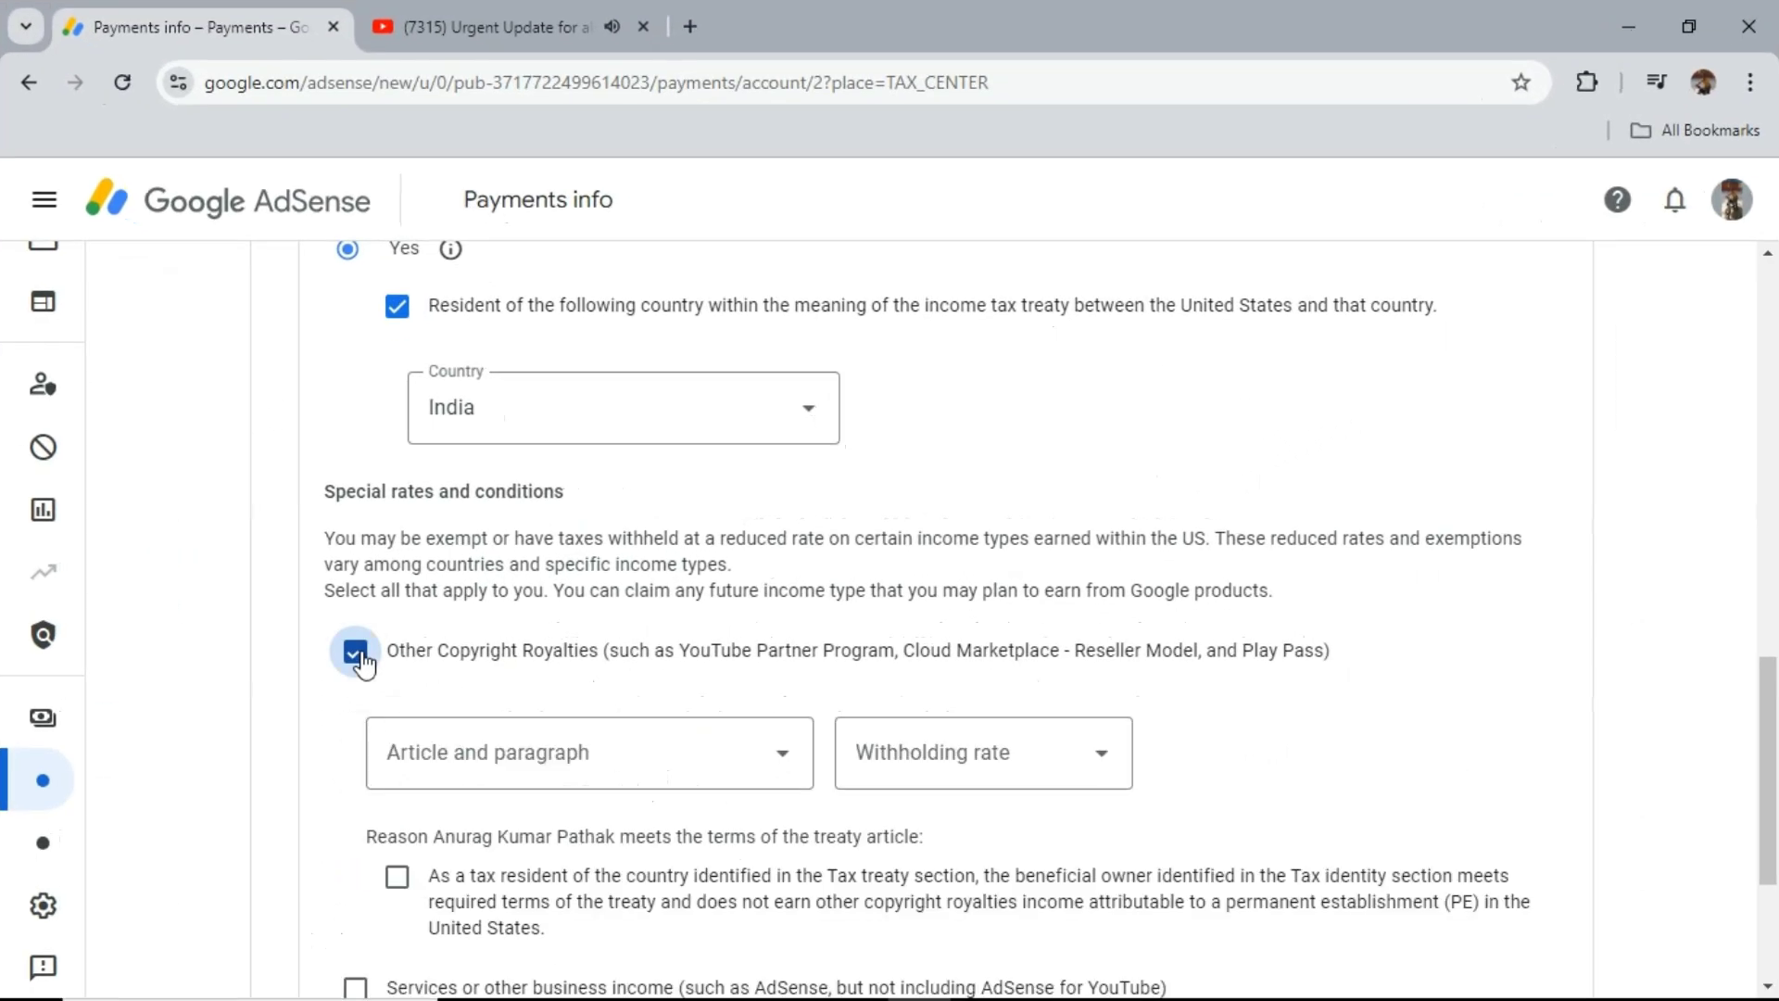
scroll(436, 655, down, 3)
click(541, 531)
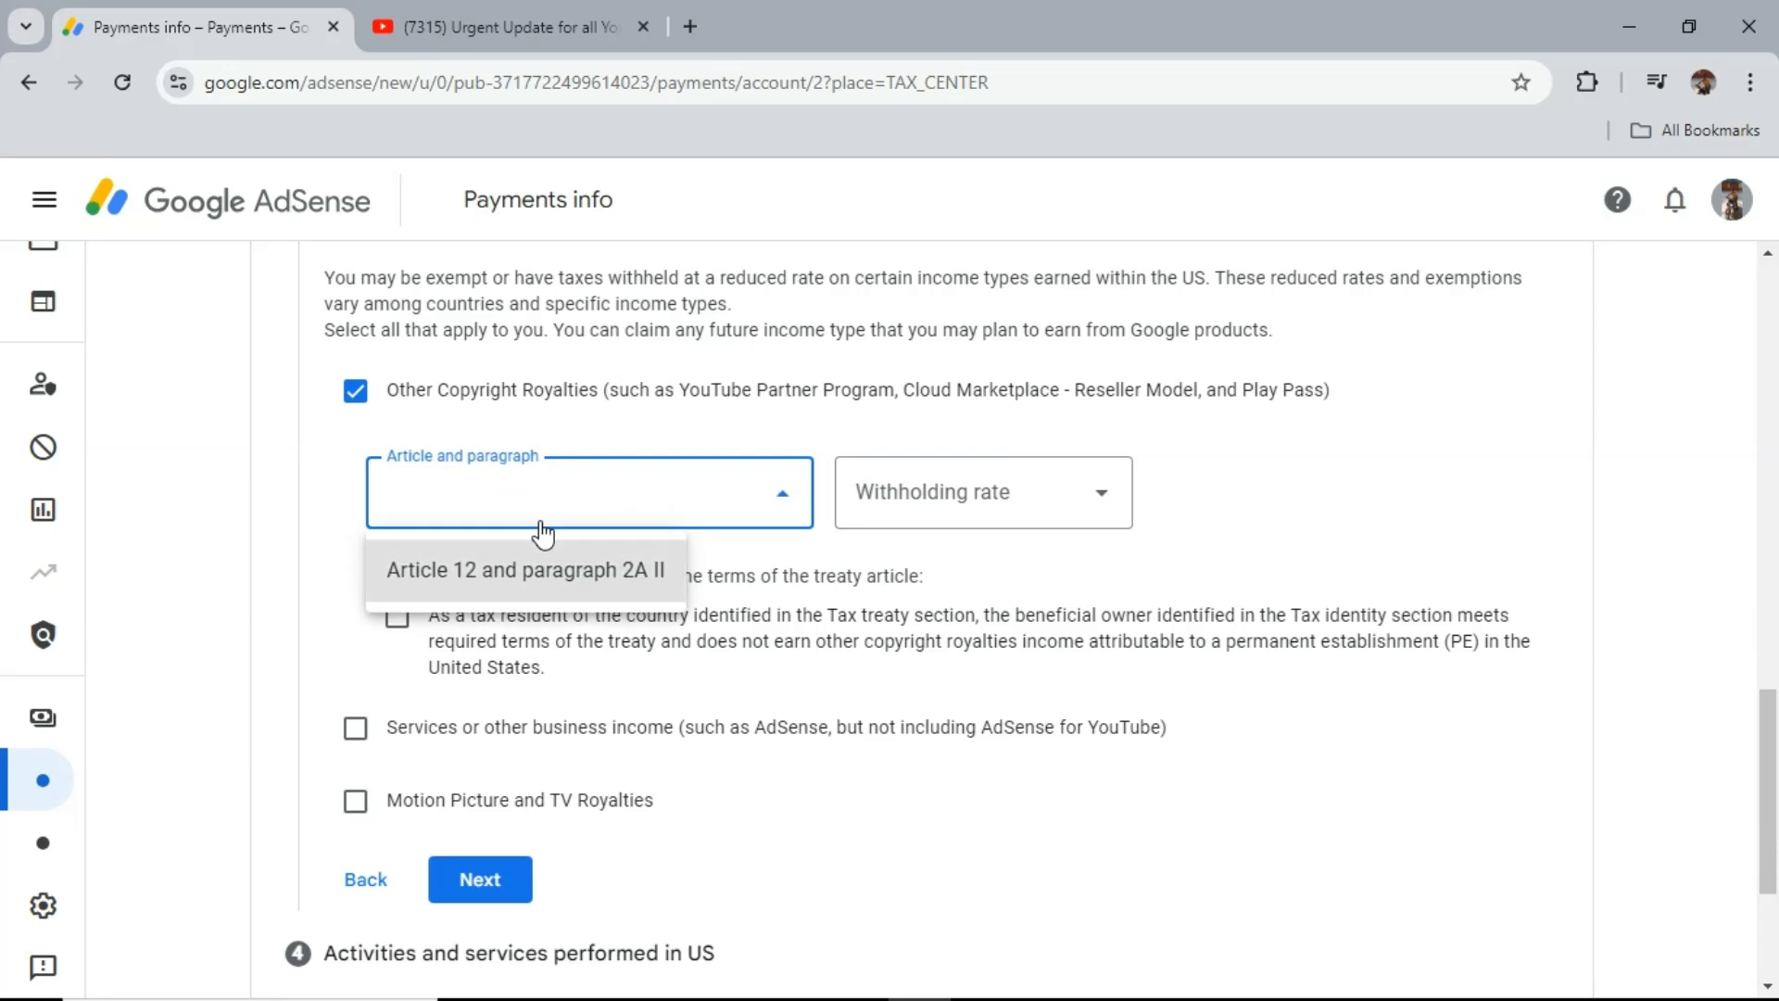
click(537, 571)
click(949, 491)
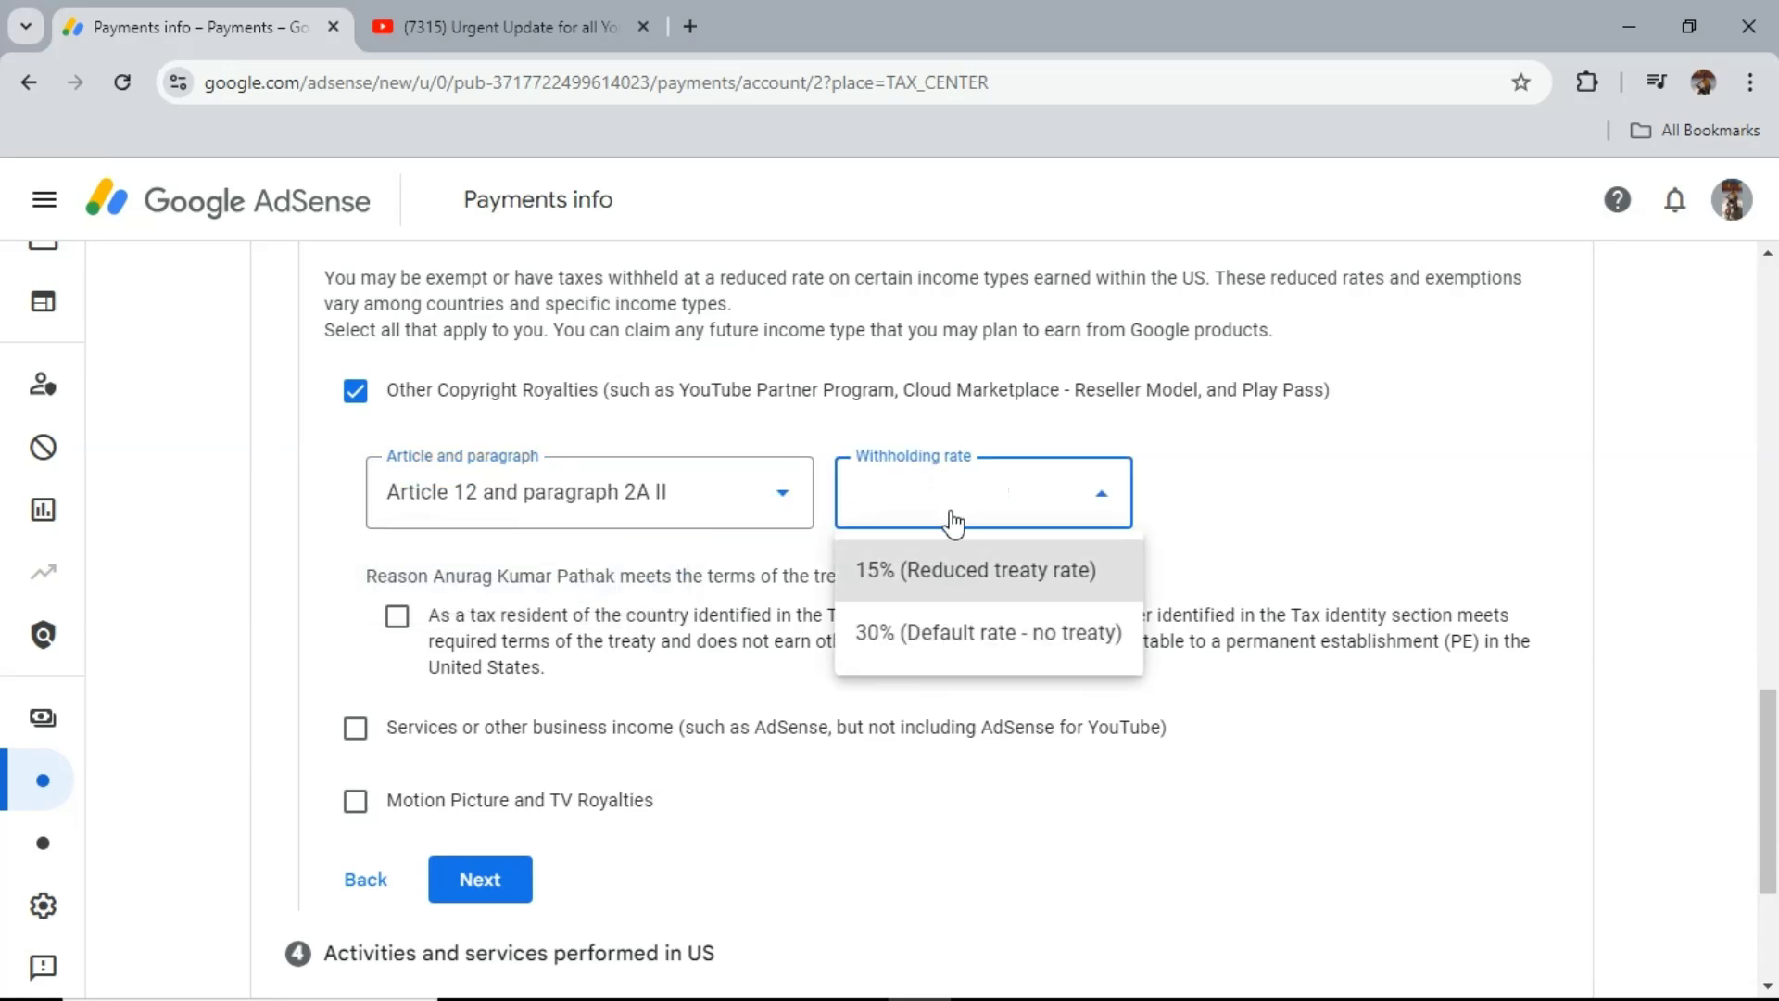
click(955, 572)
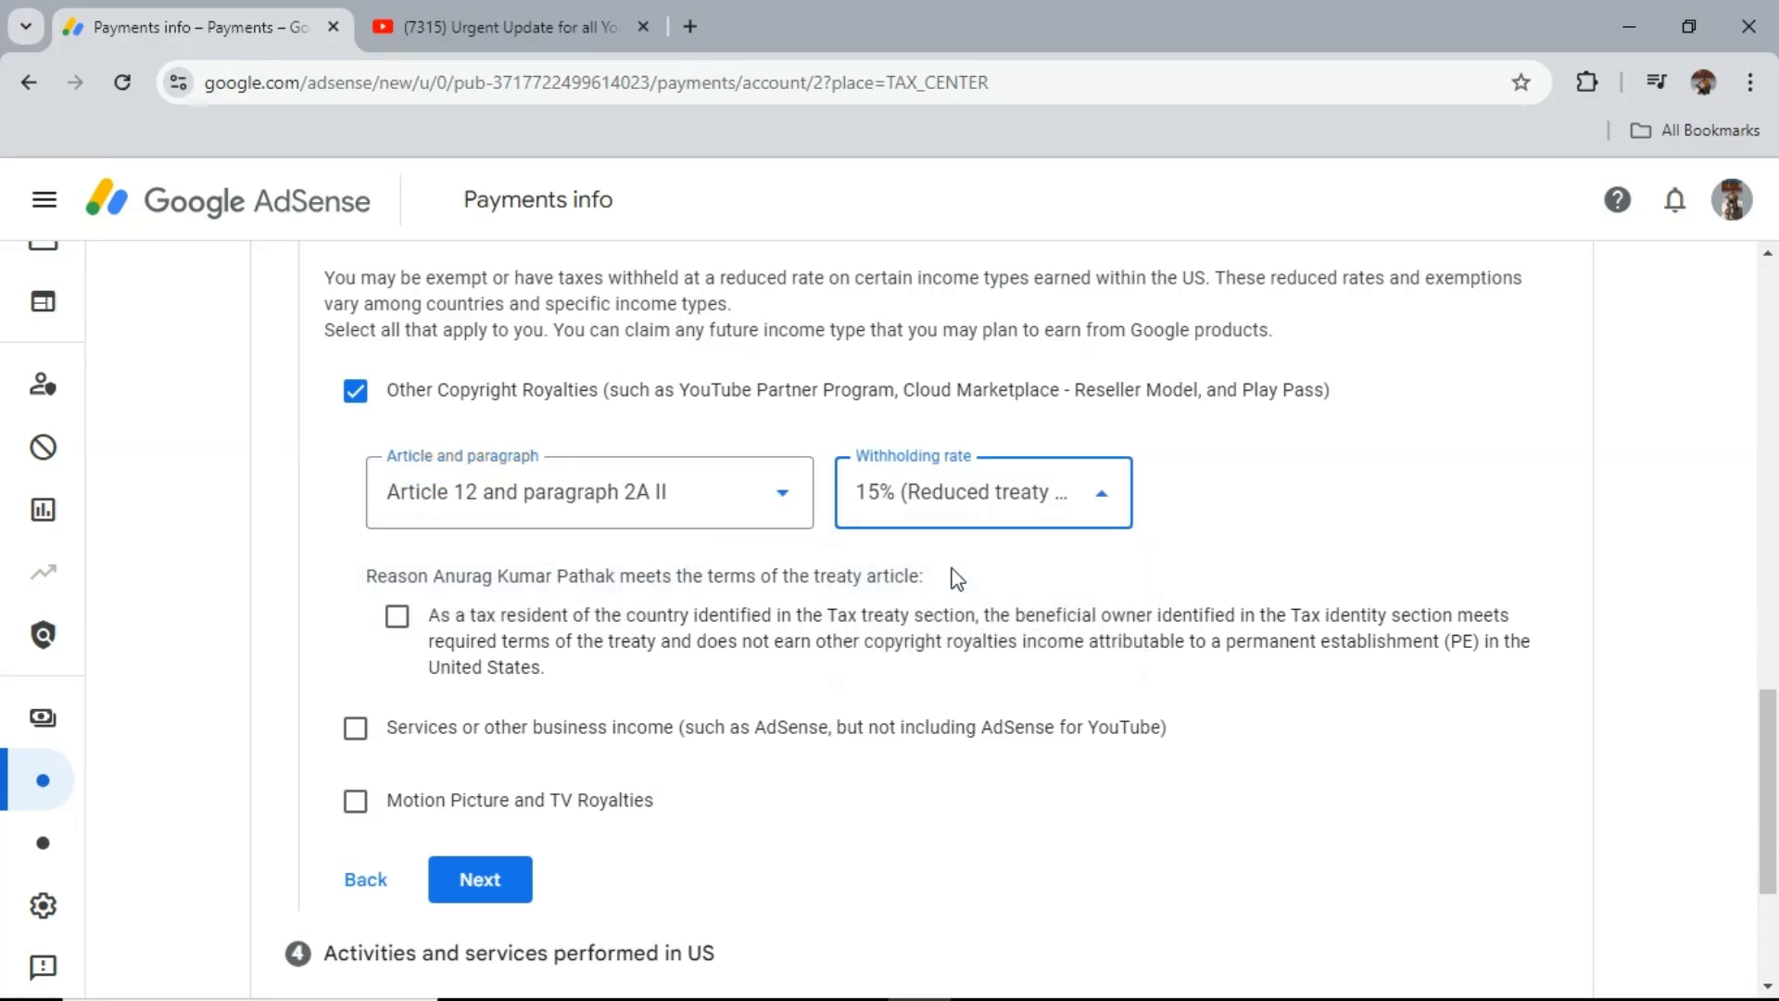
click(396, 616)
Claim Services or other business income under Article 7 and paragraph 1 at the 0% reduced treaty rate, and confirm its eligibility reason.
scroll(402, 627, down, 2)
click(355, 598)
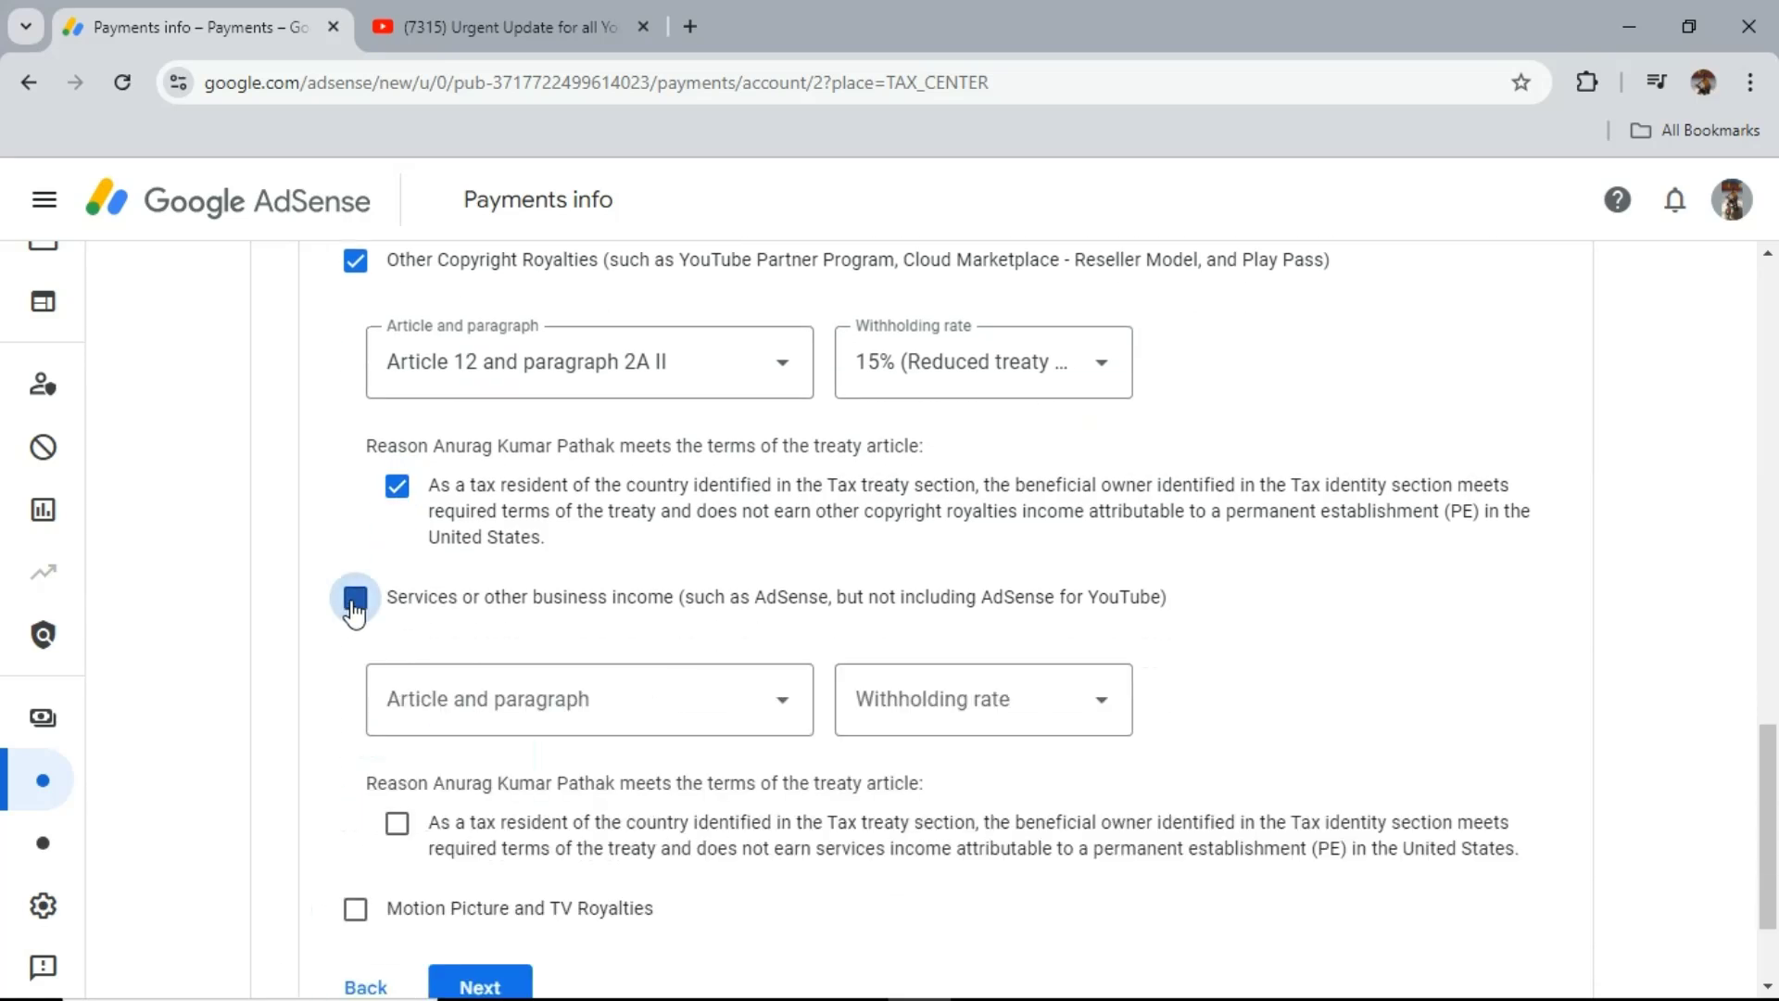
scroll(398, 620, down, 2)
click(584, 592)
click(521, 649)
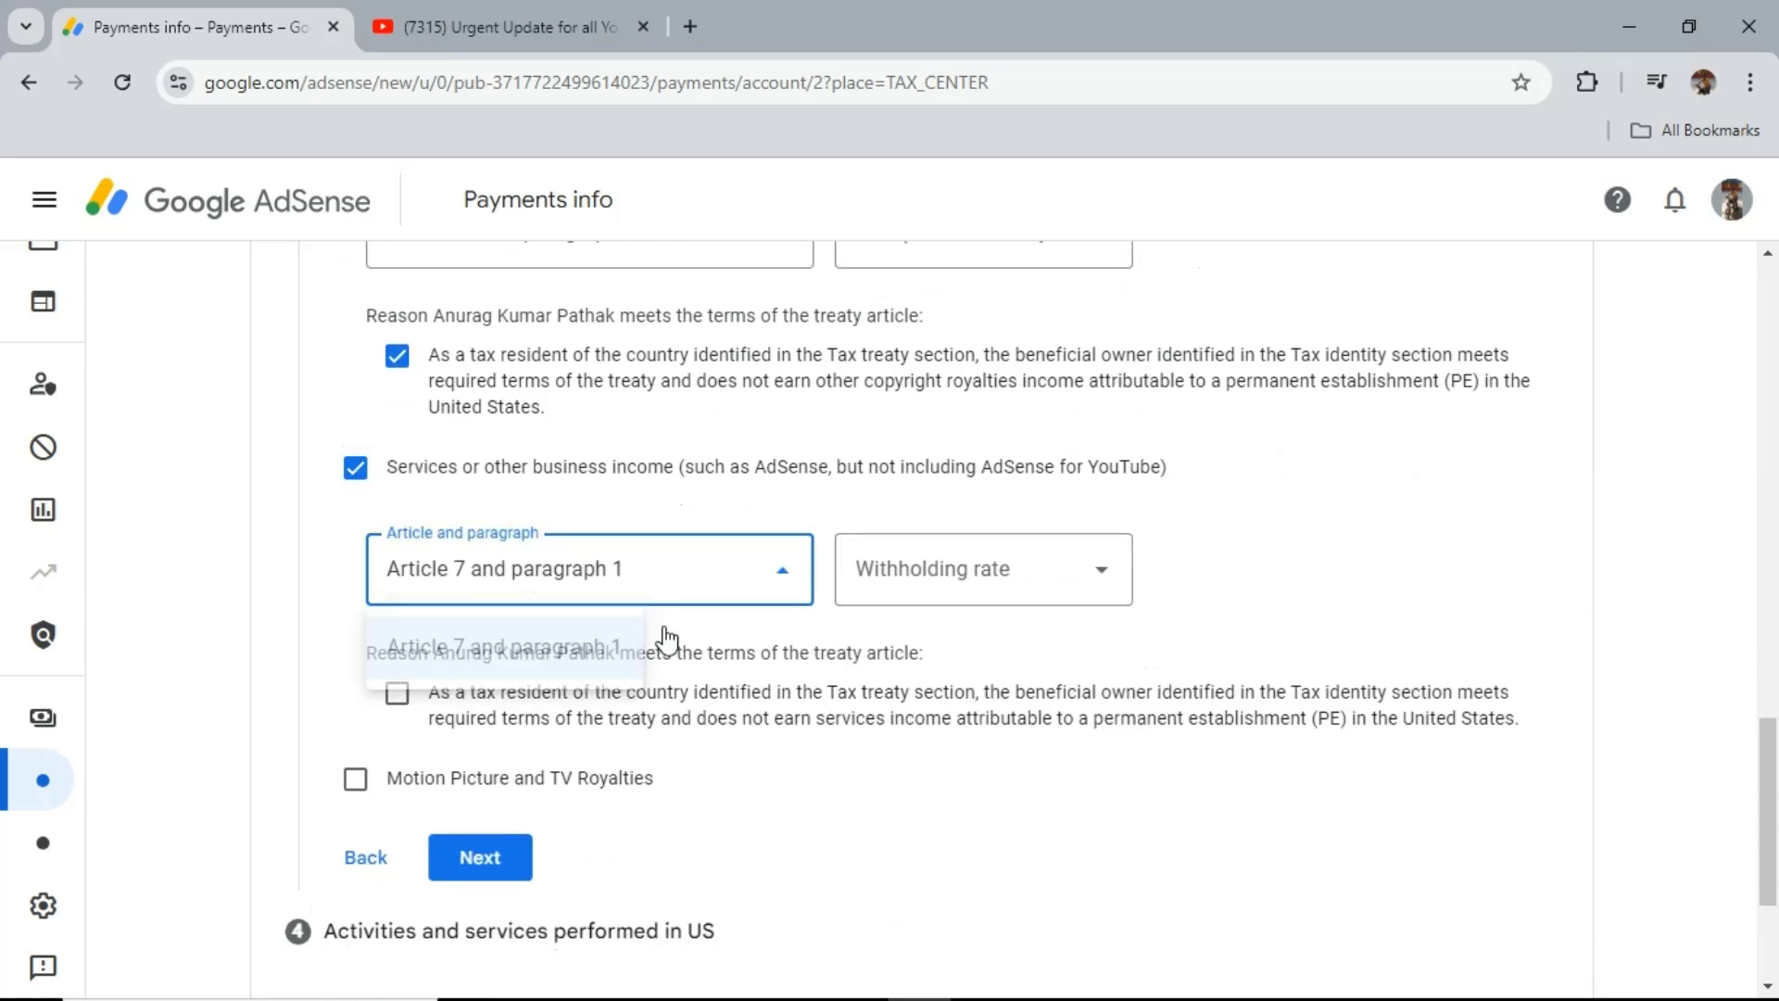
click(917, 593)
click(936, 647)
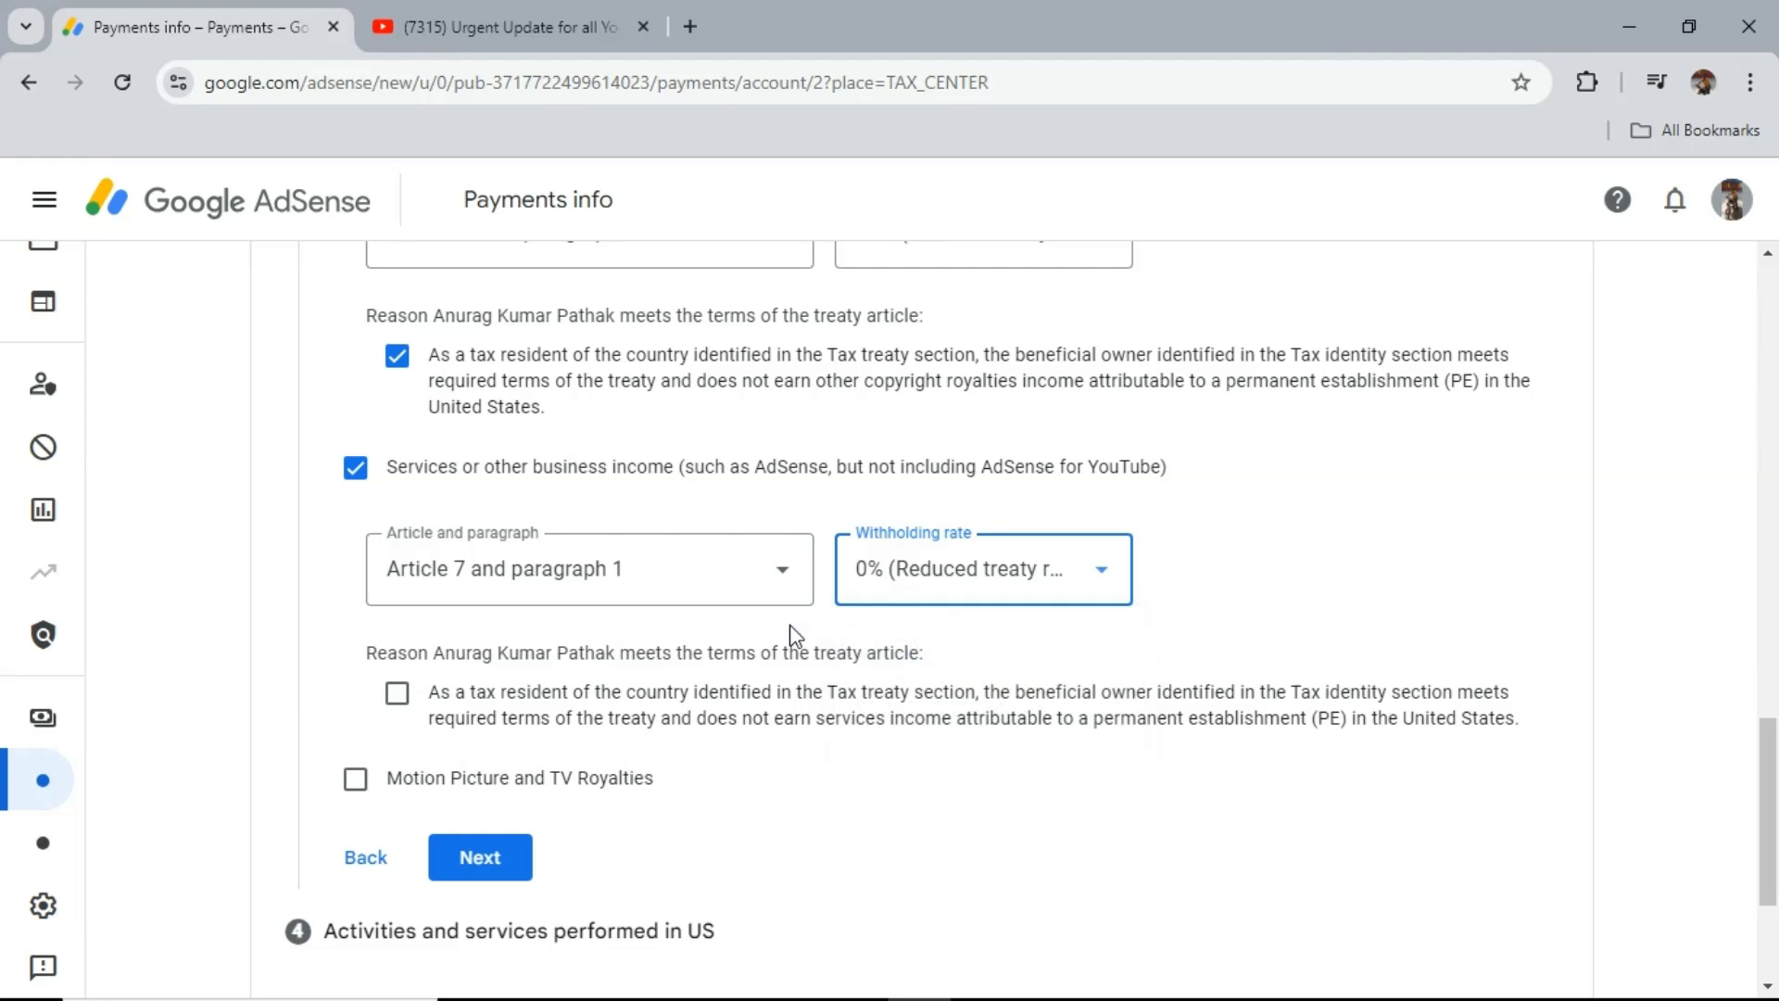
scroll(790, 633, down, 2)
click(396, 563)
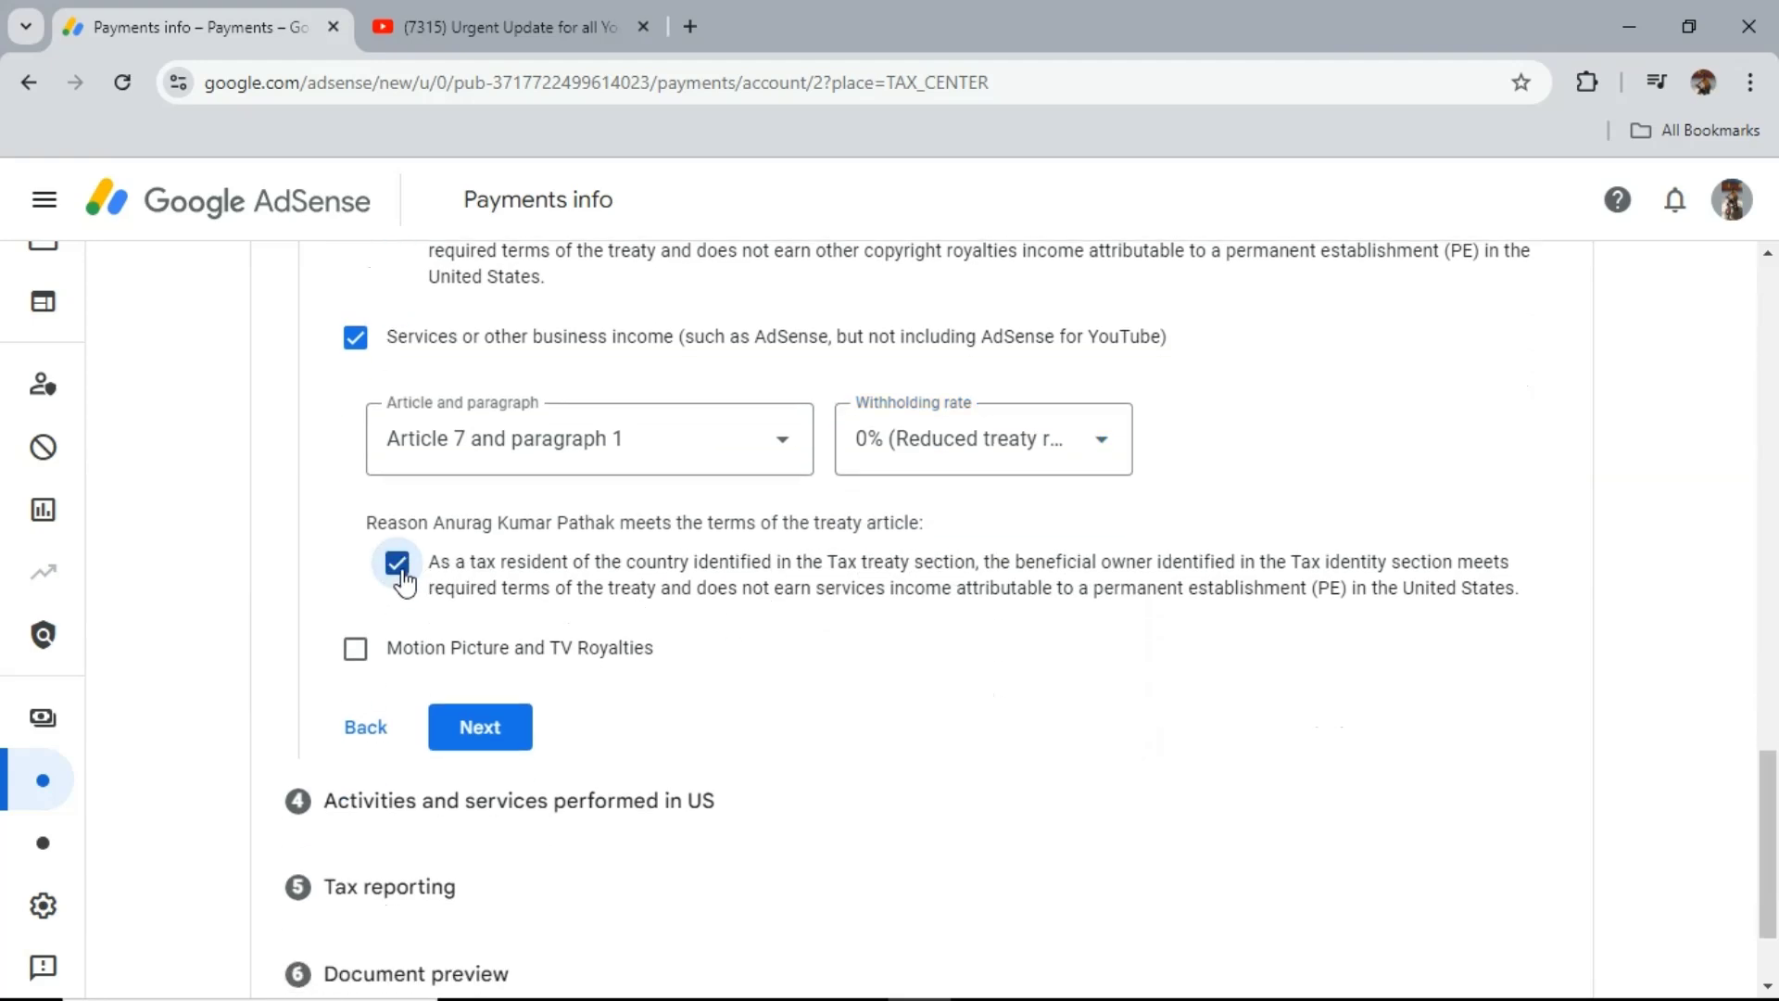
Claim Motion Picture and TV Royalties under Article 12 and paragraph 2A II at 15%, confirm the eligibility reason, and continue to the following section.
click(355, 648)
scroll(355, 653, down, 2)
click(569, 636)
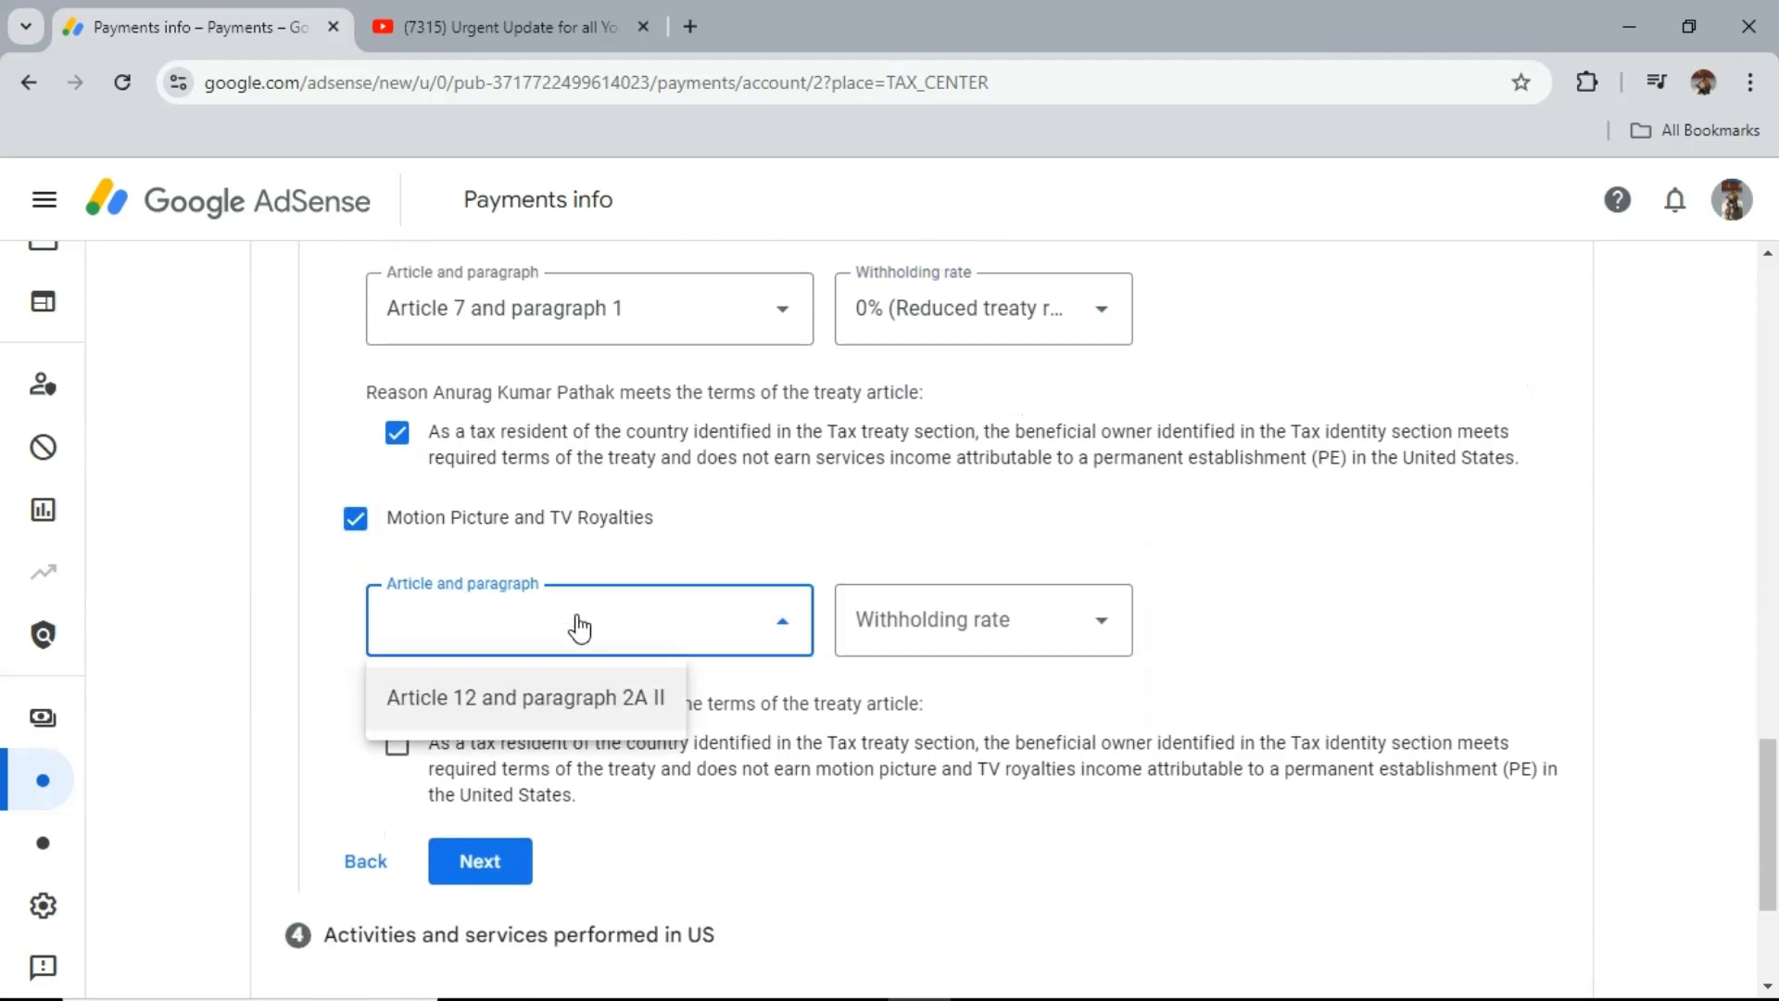
click(528, 698)
click(985, 636)
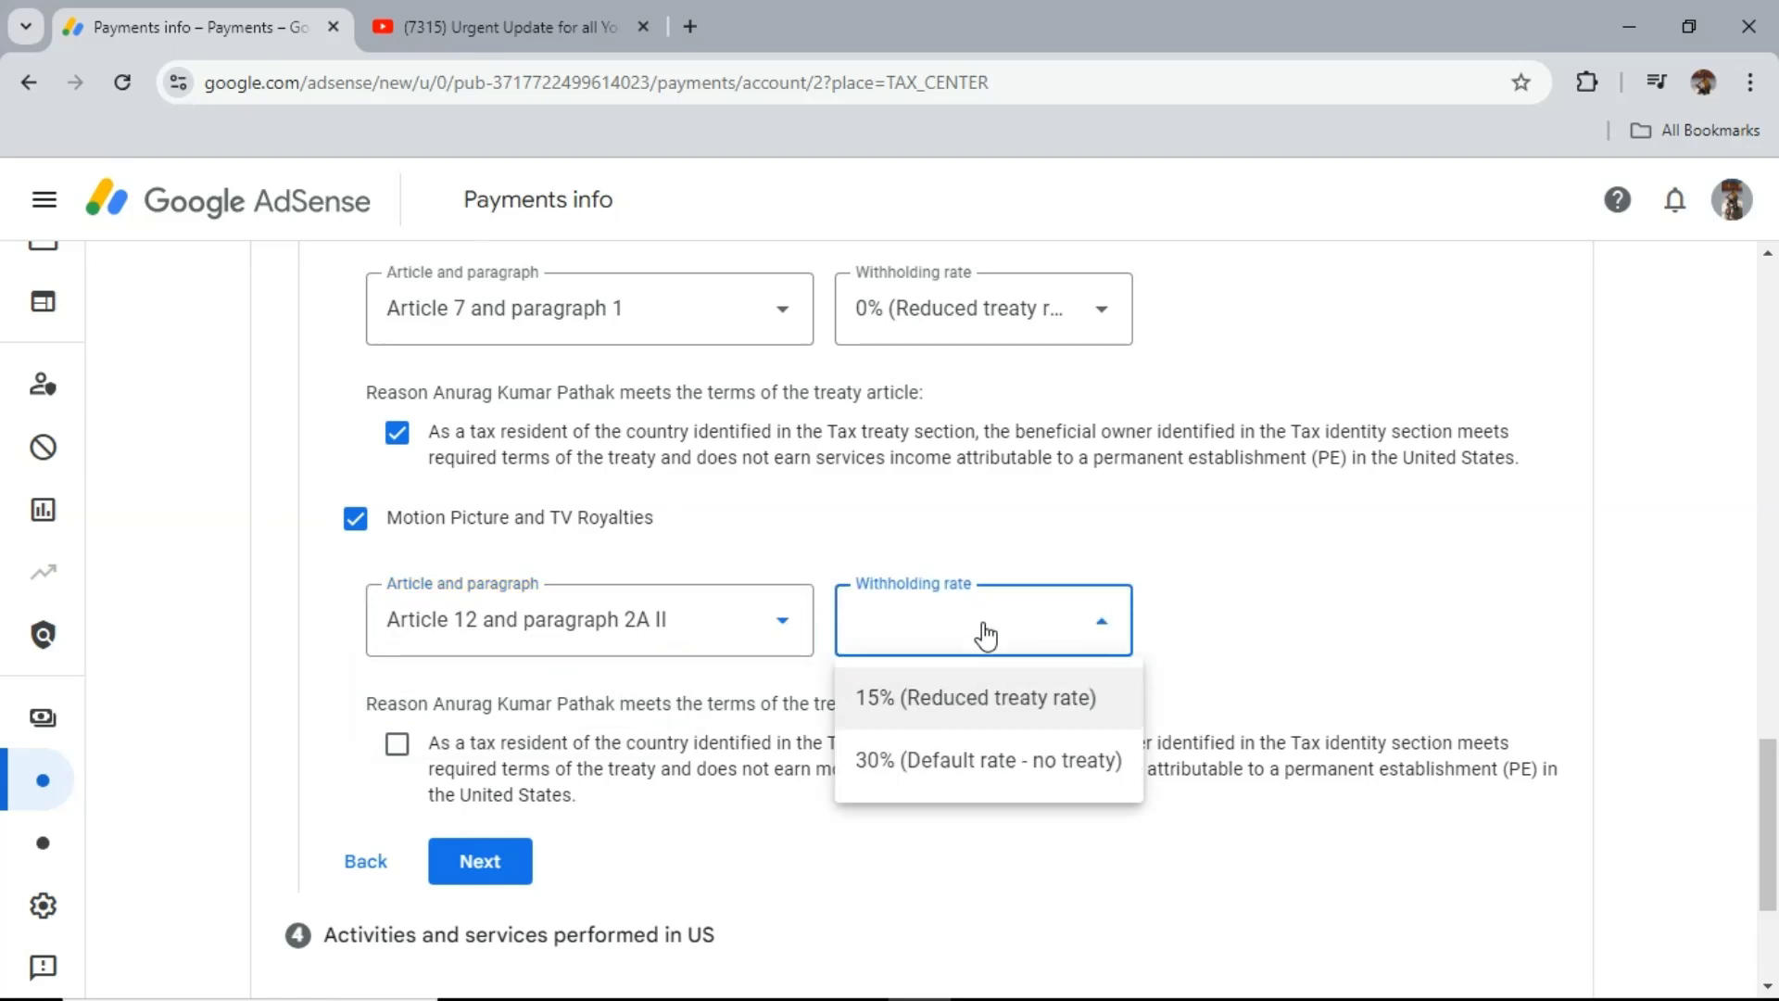
click(959, 697)
scroll(958, 696, down, 2)
click(398, 615)
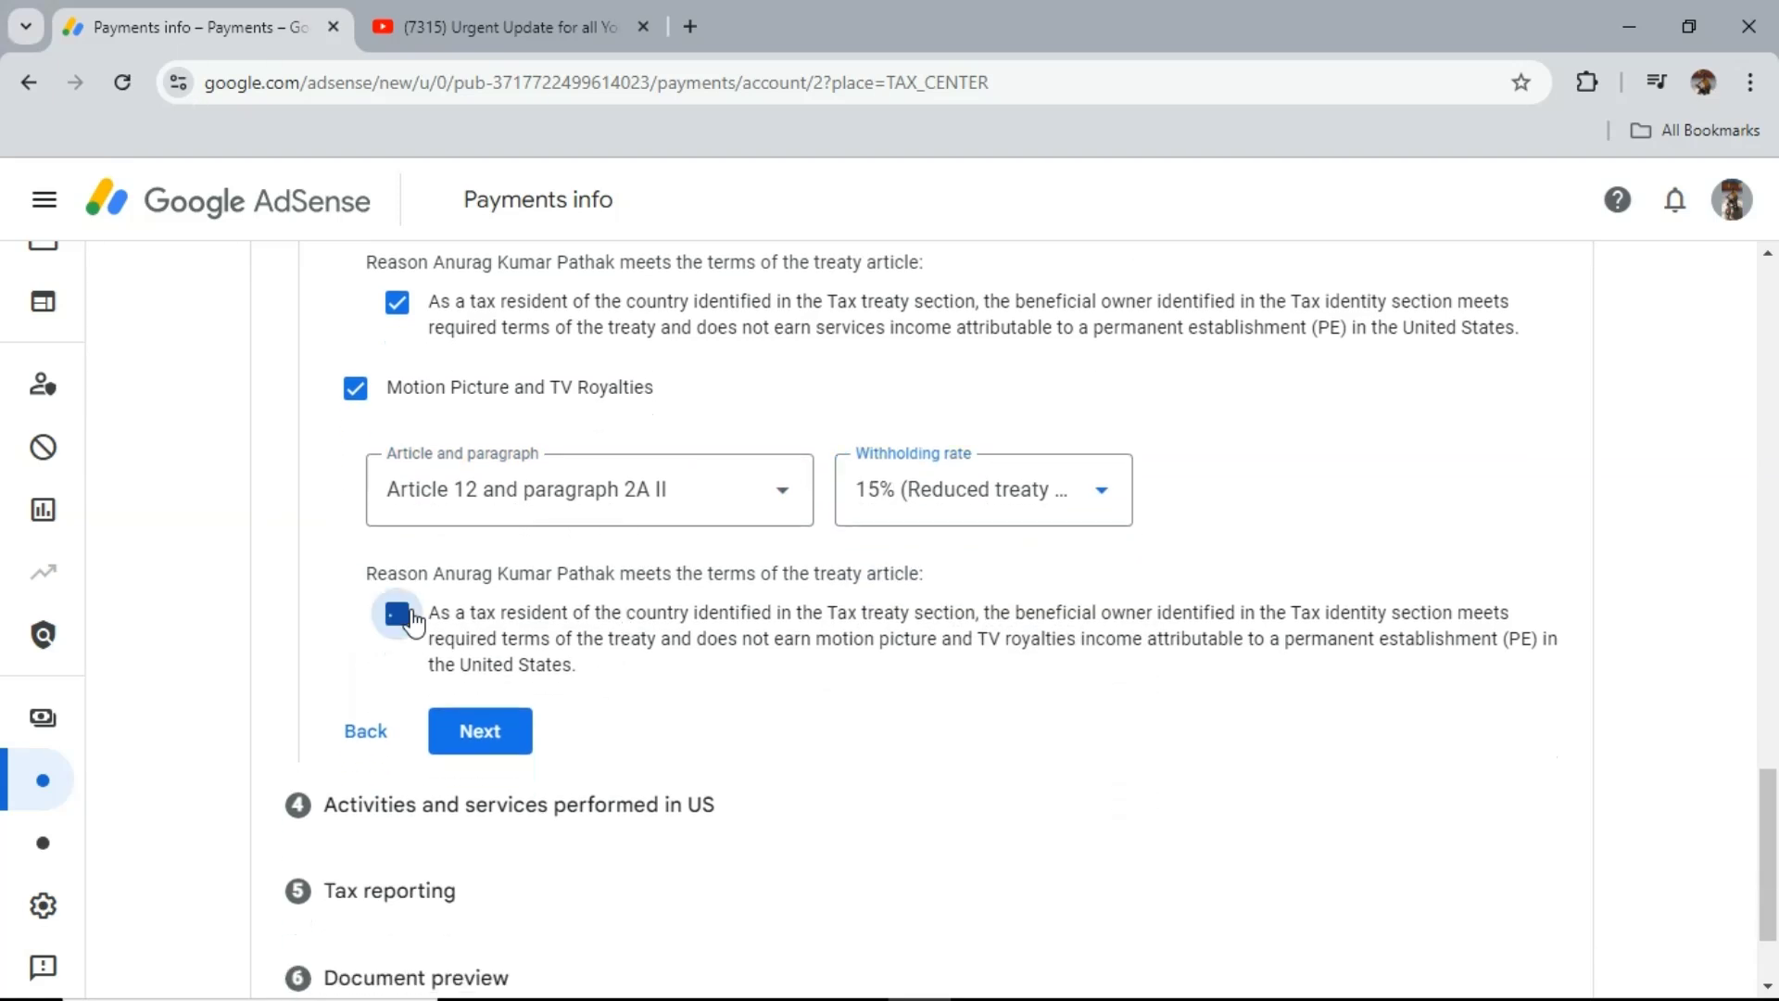
click(480, 731)
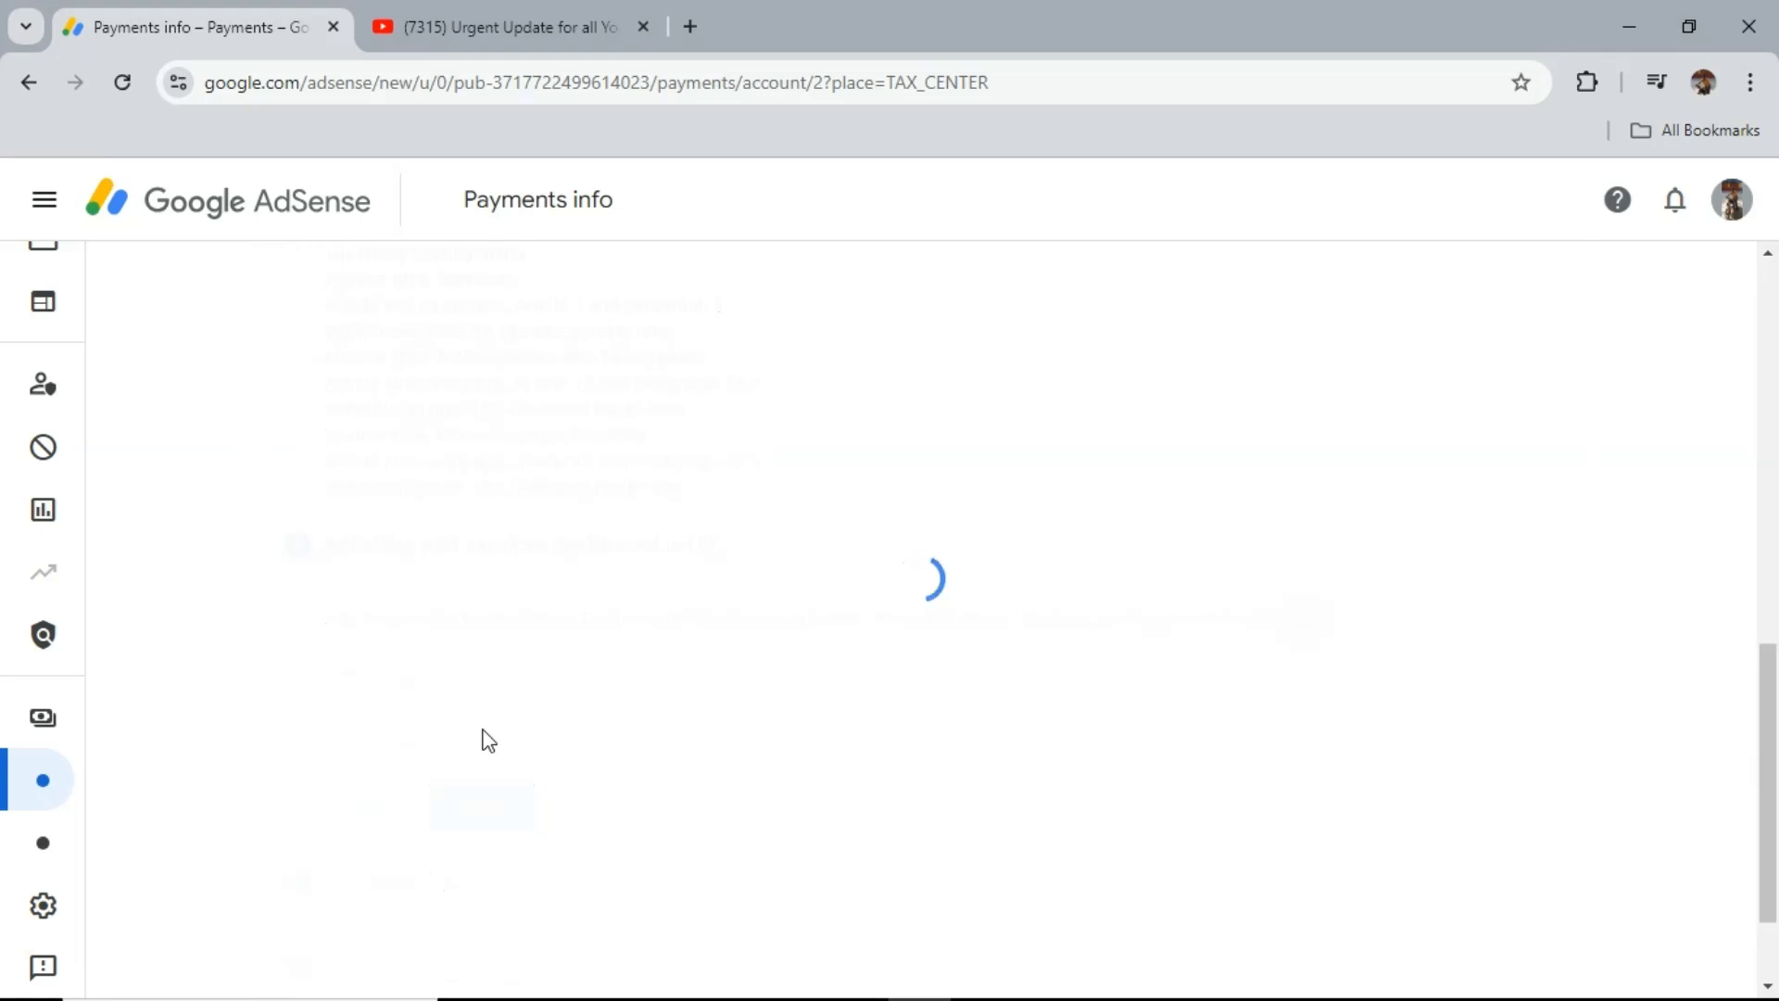
Close the YouTube tab, answer No to activities performed in the US, certify services are solely outside the US, and continue.
click(643, 28)
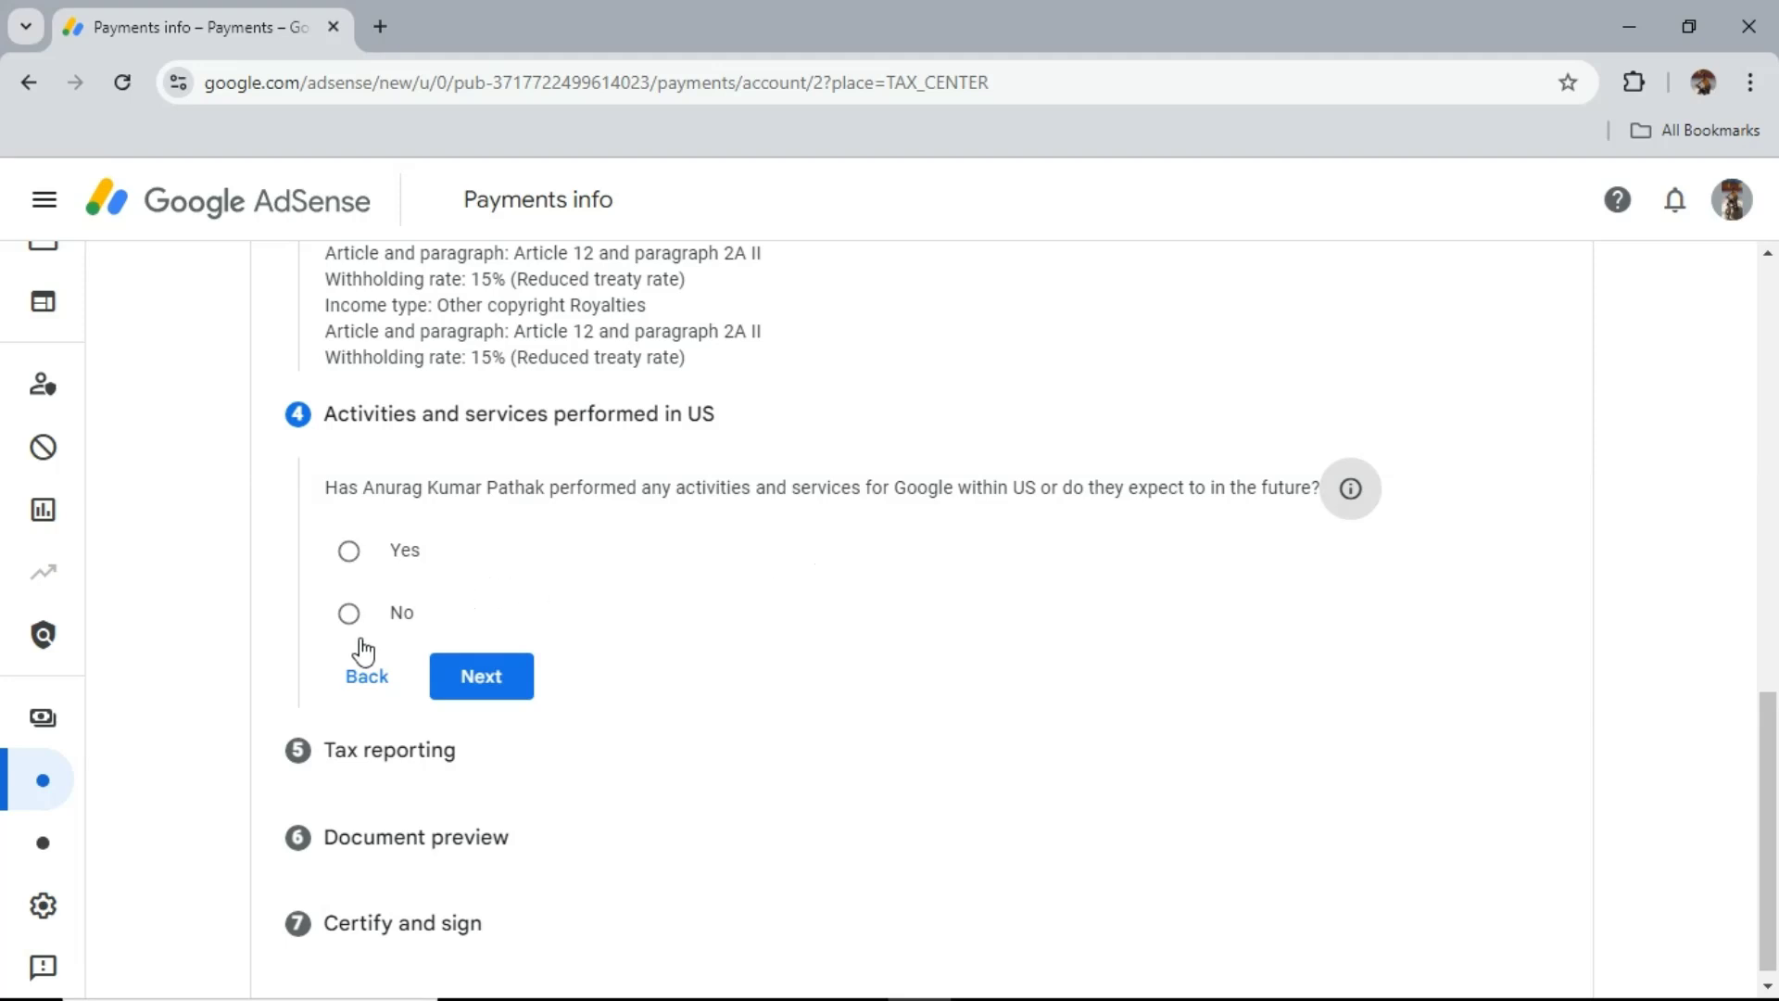
click(394, 613)
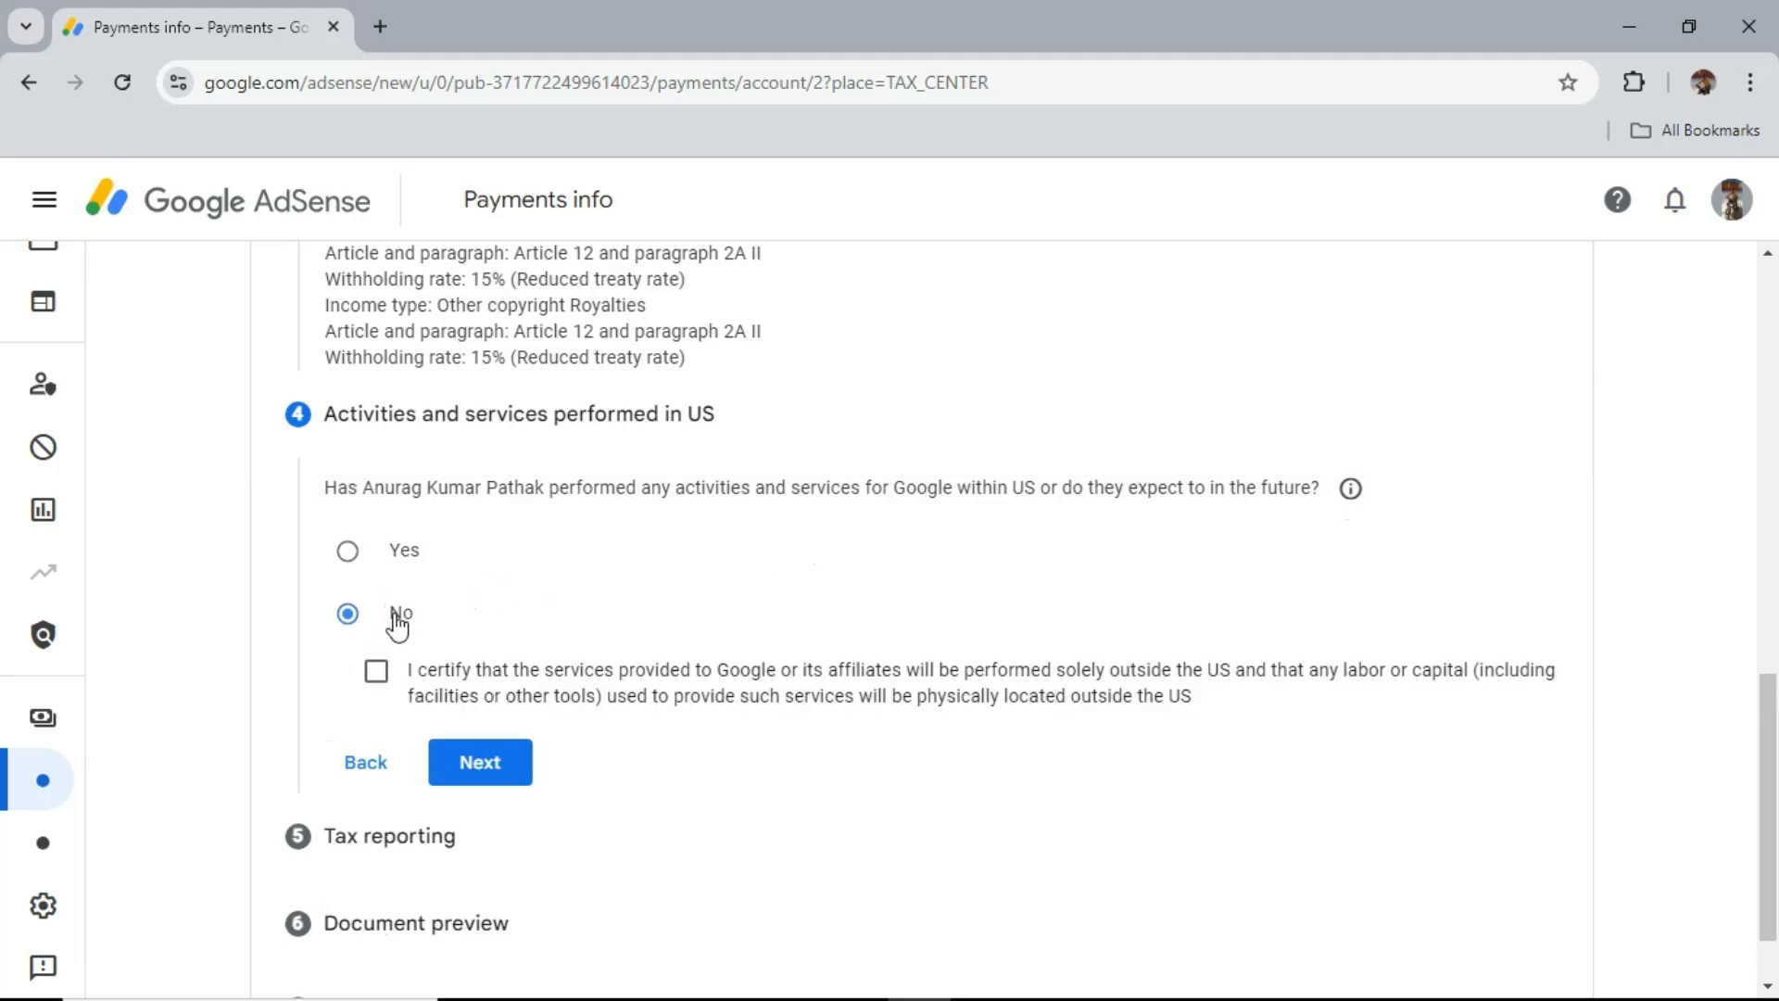
click(377, 672)
click(480, 762)
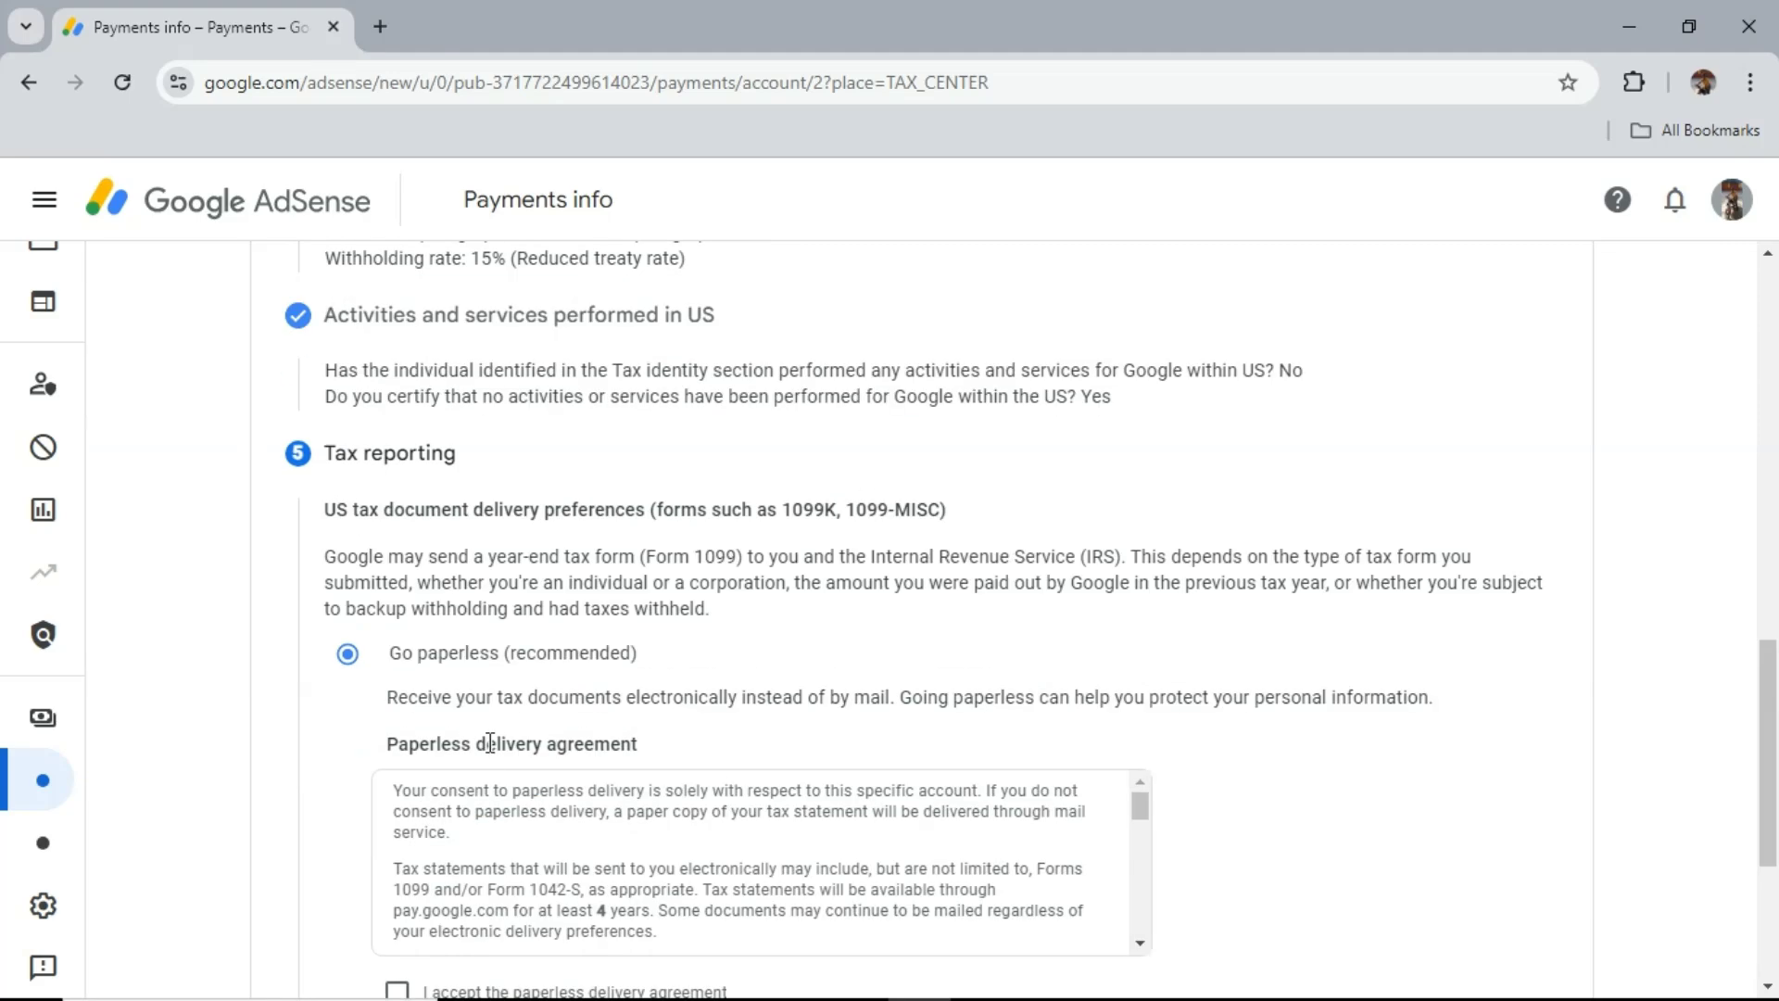
Choose paperless delivery of the US tax documents, accept the paperless delivery agreement, and continue to Document preview.
scroll(490, 743, down, 10)
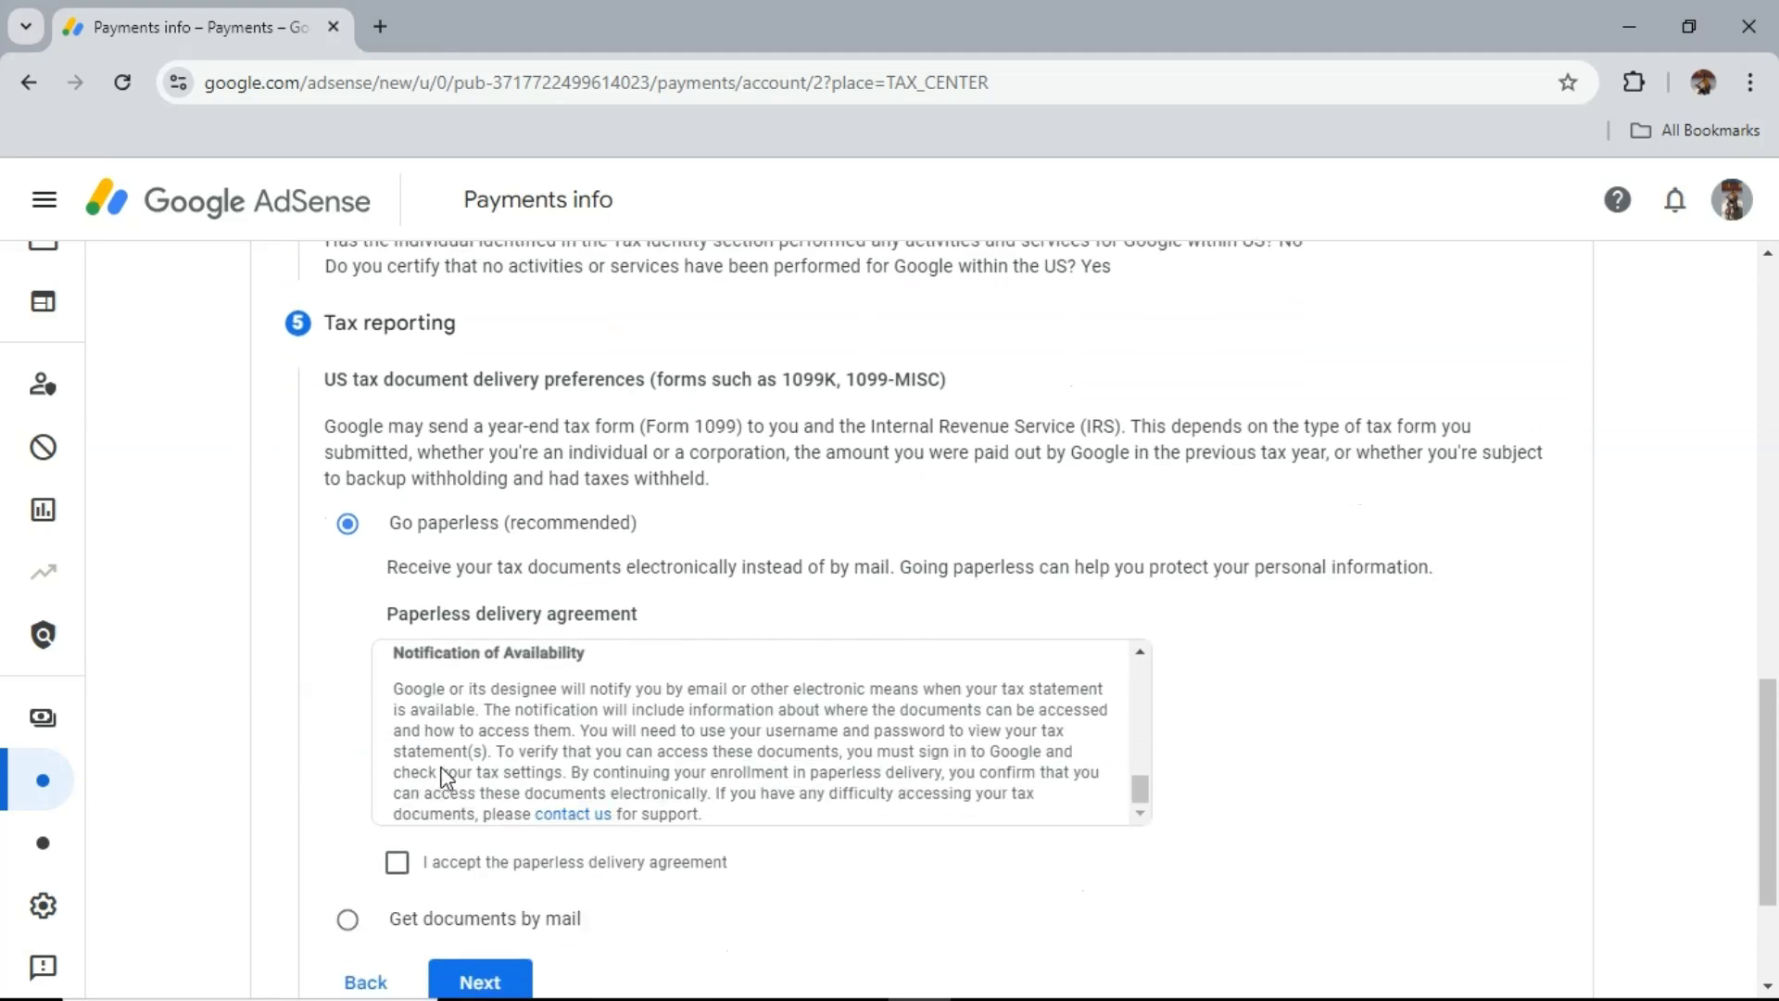
scroll(443, 776, down, 3)
click(398, 632)
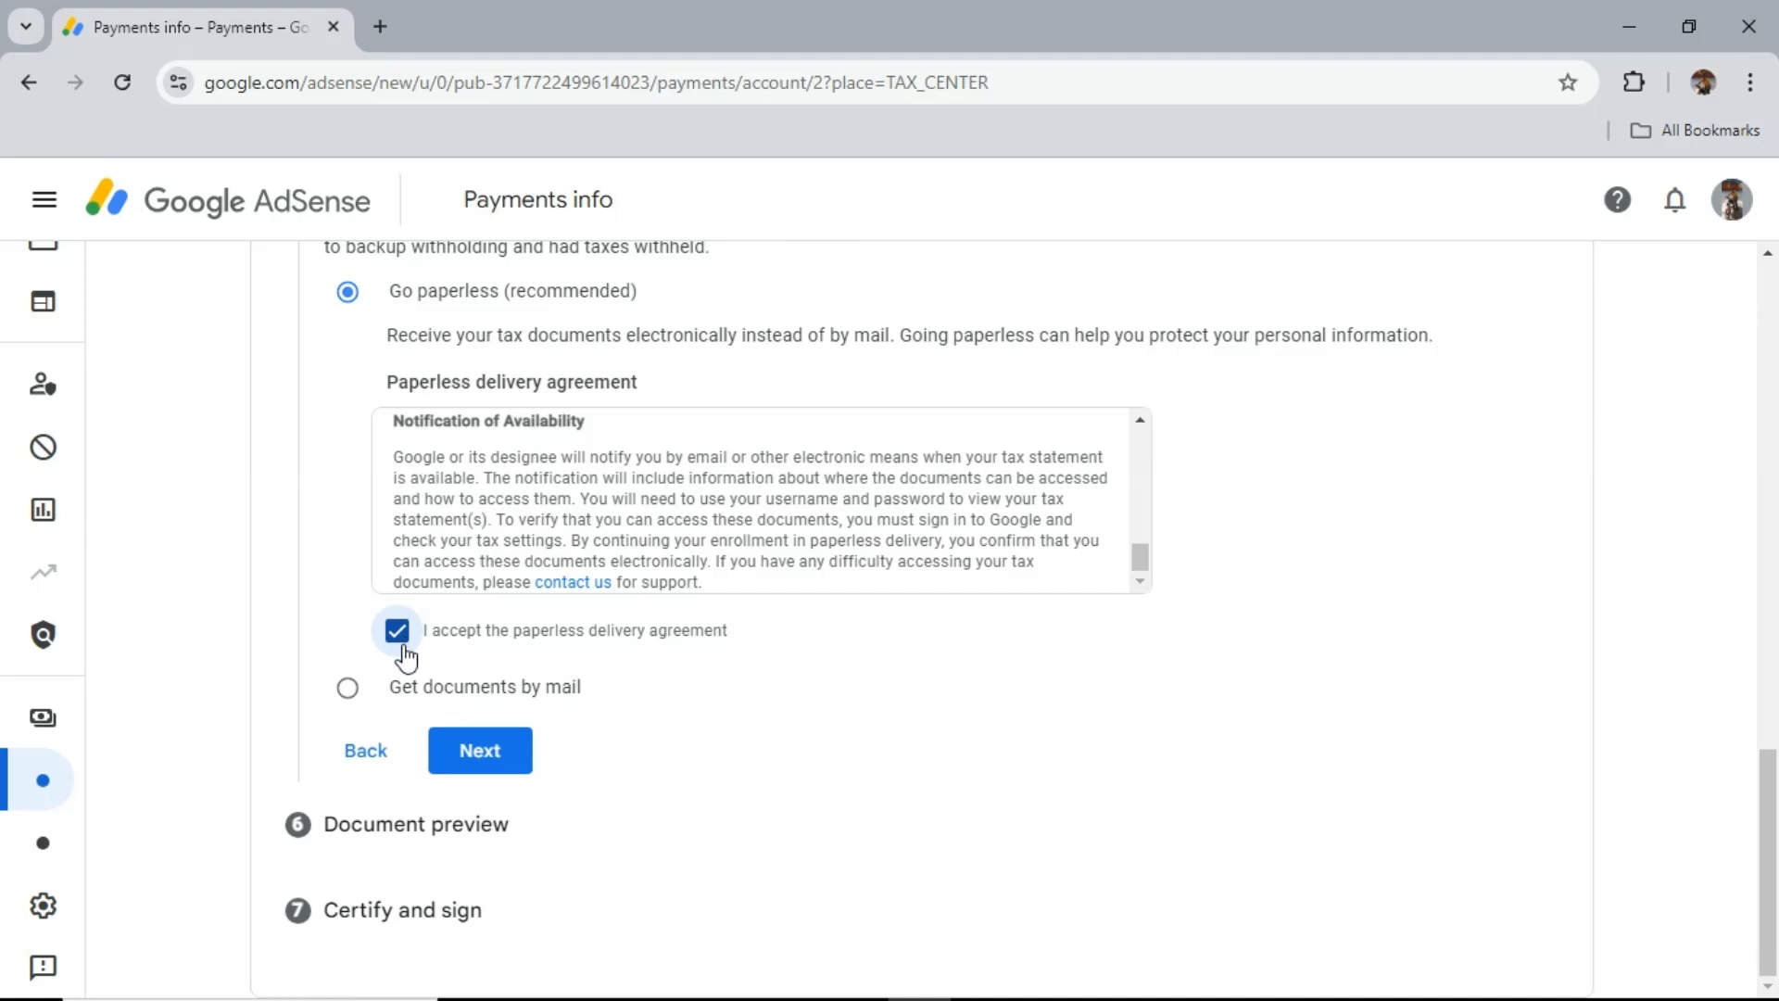
click(347, 689)
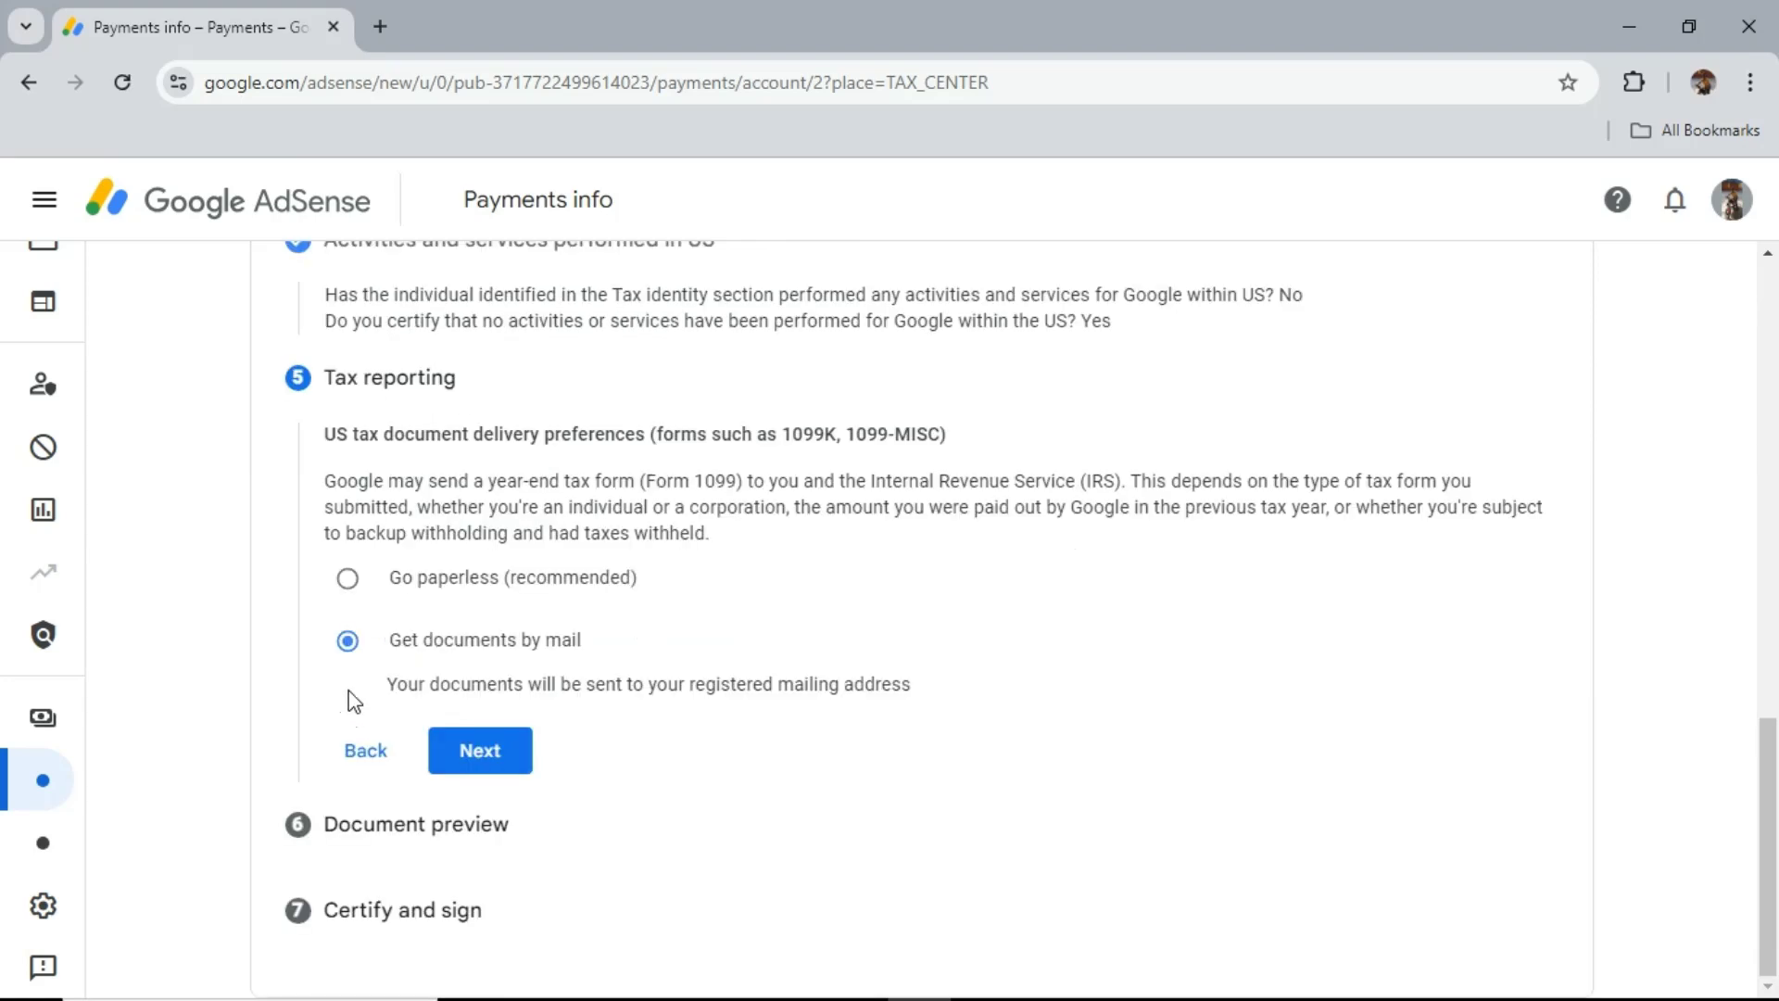
click(347, 579)
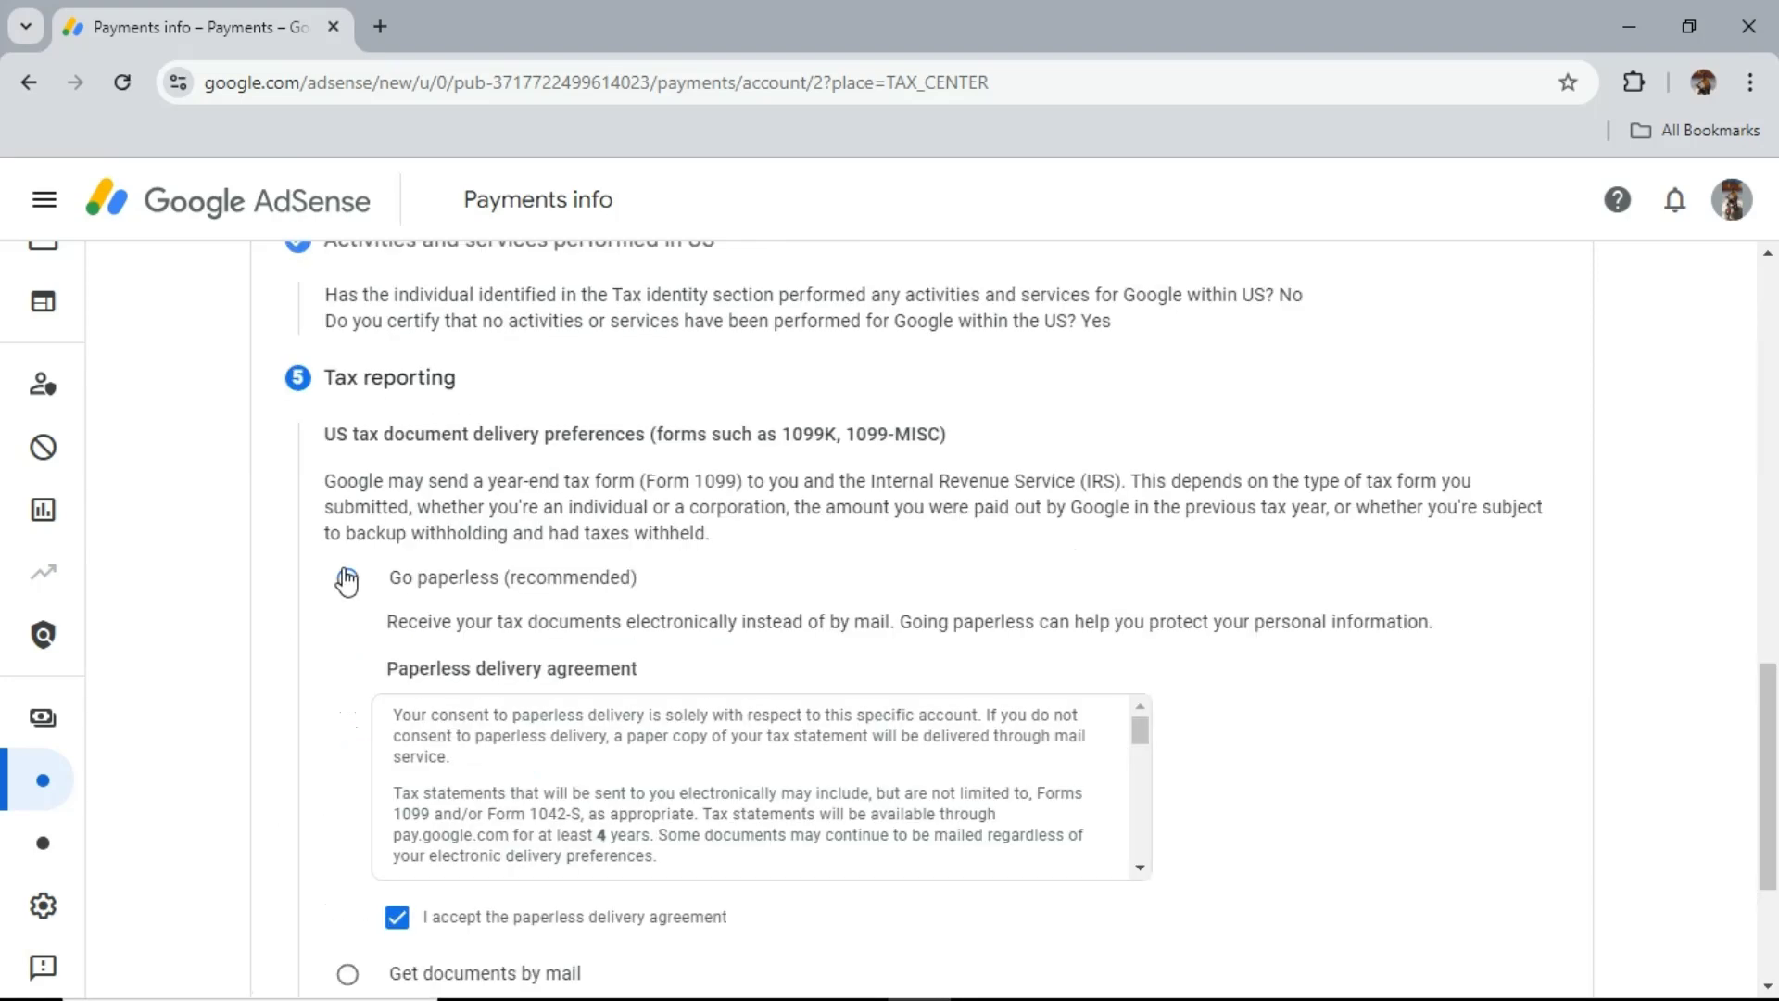
scroll(519, 648, down, 1)
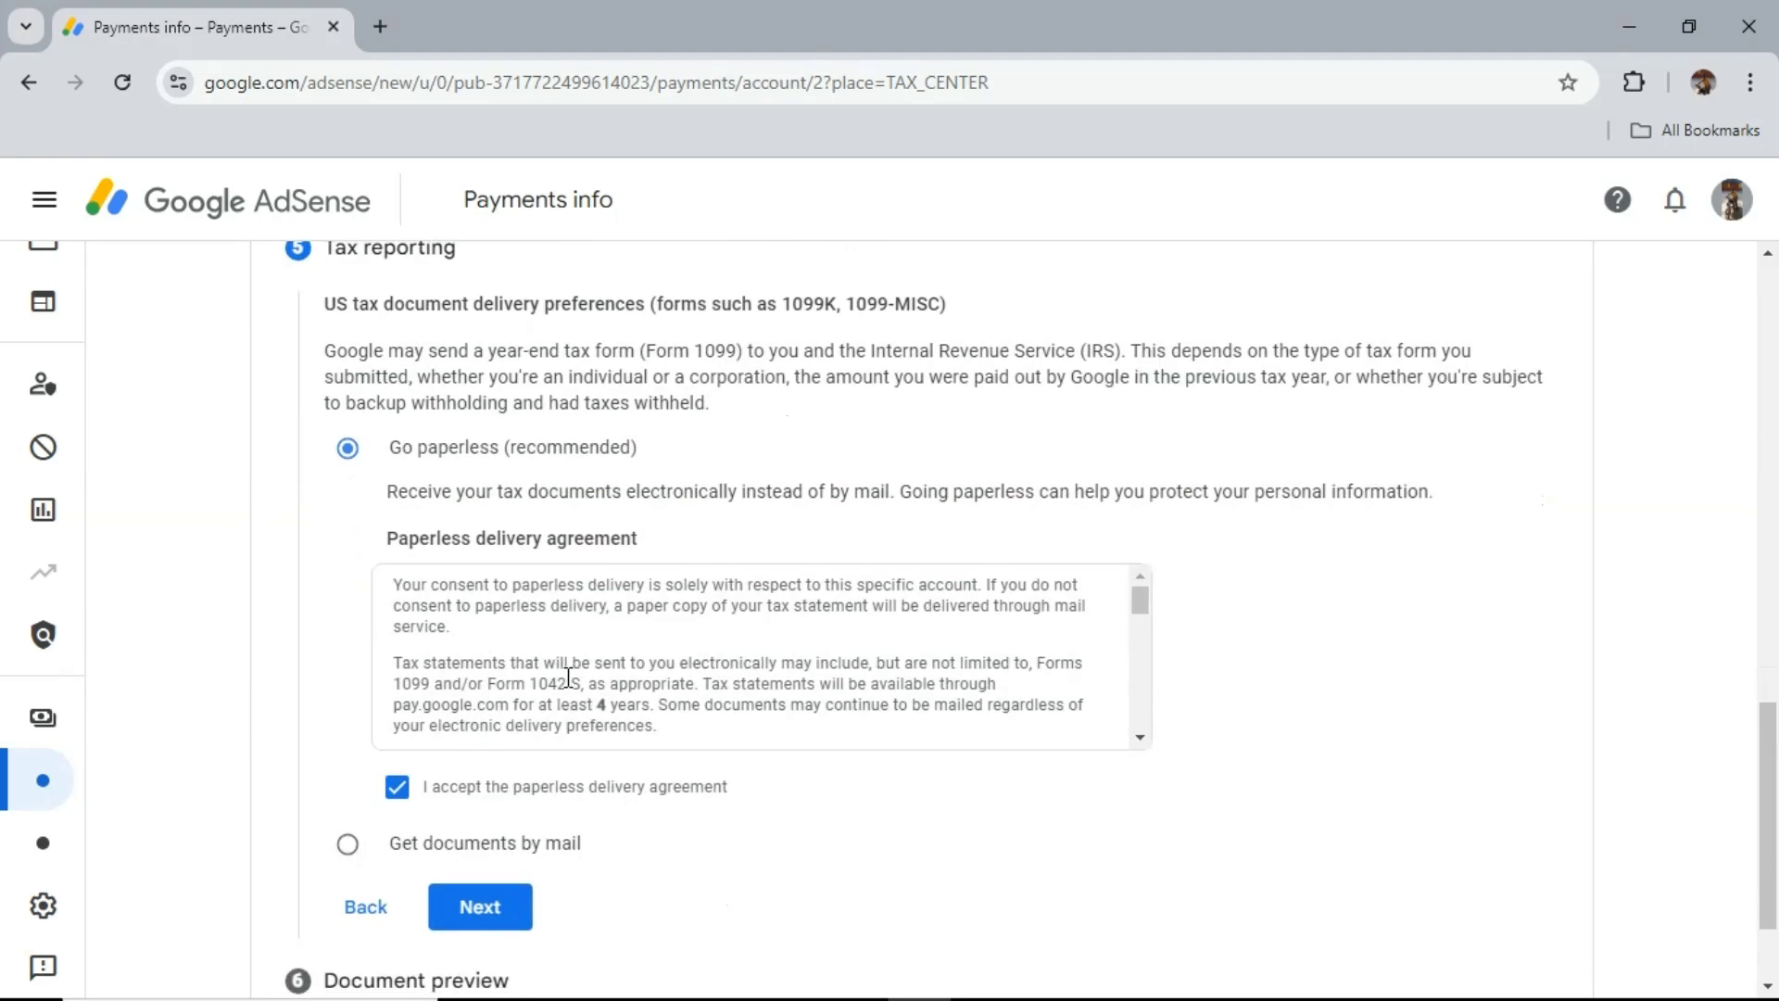
scroll(567, 677, down, 5)
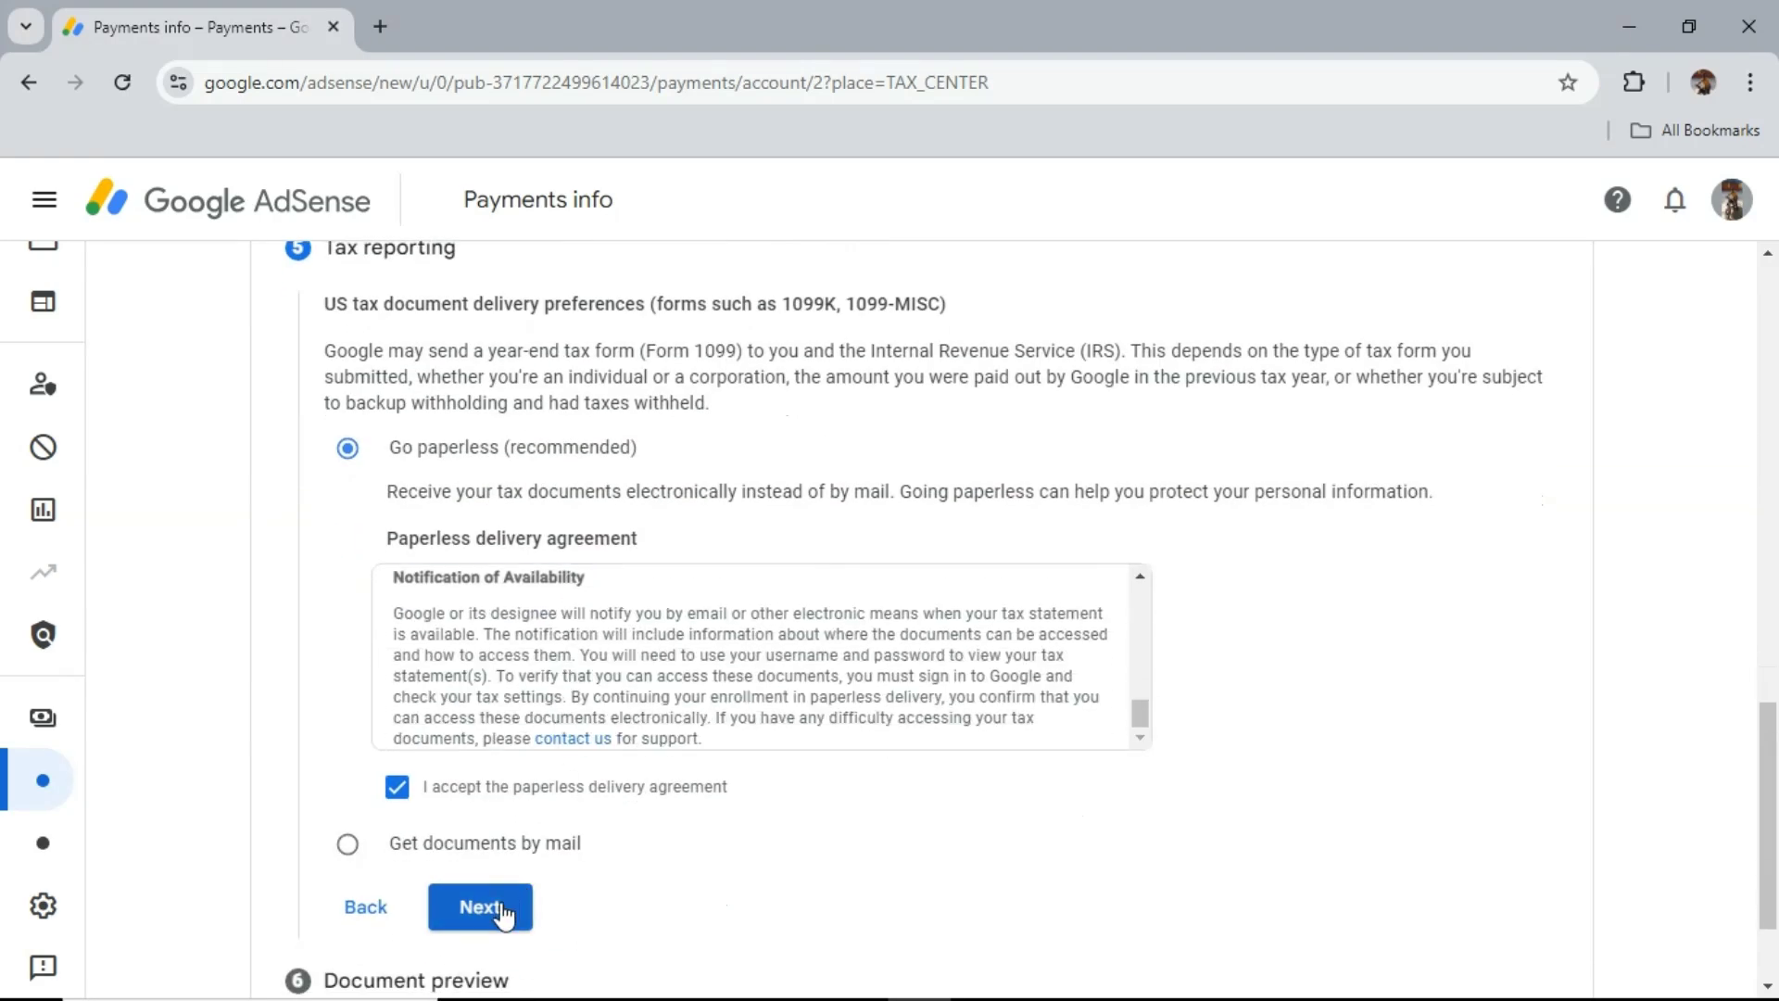
click(496, 905)
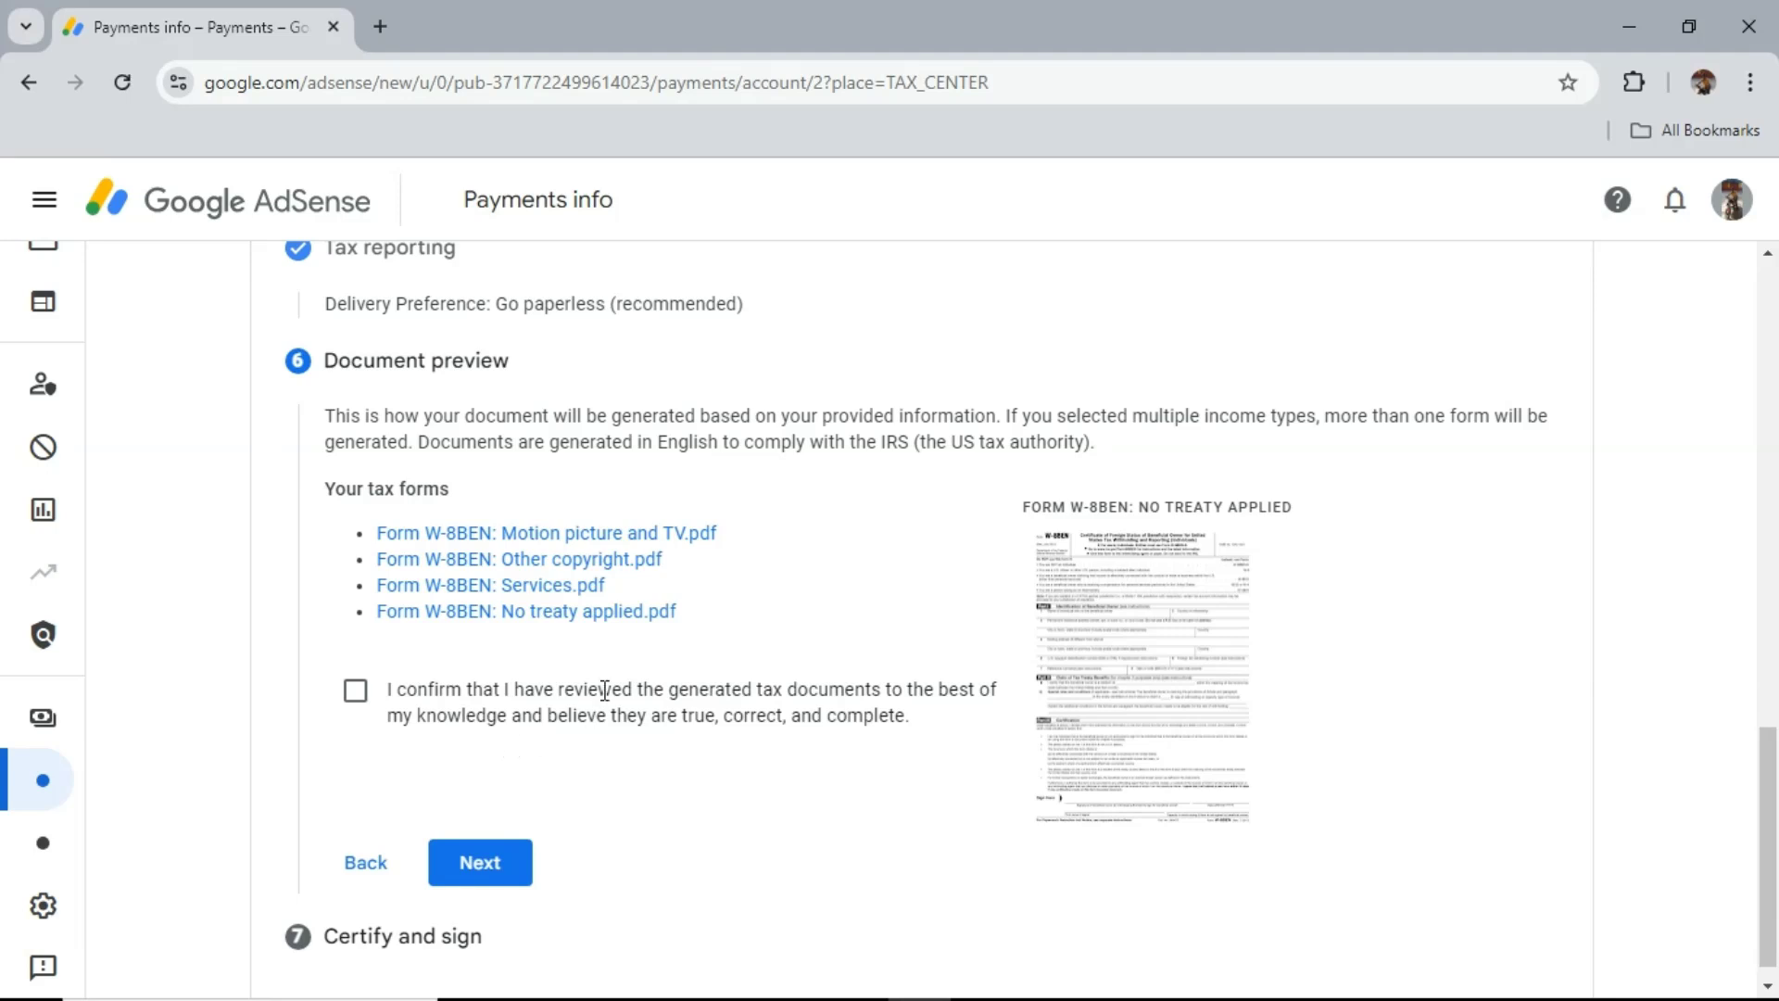
Confirm that the generated W-8BEN documents have been reviewed and continue to Certify and sign.
click(360, 704)
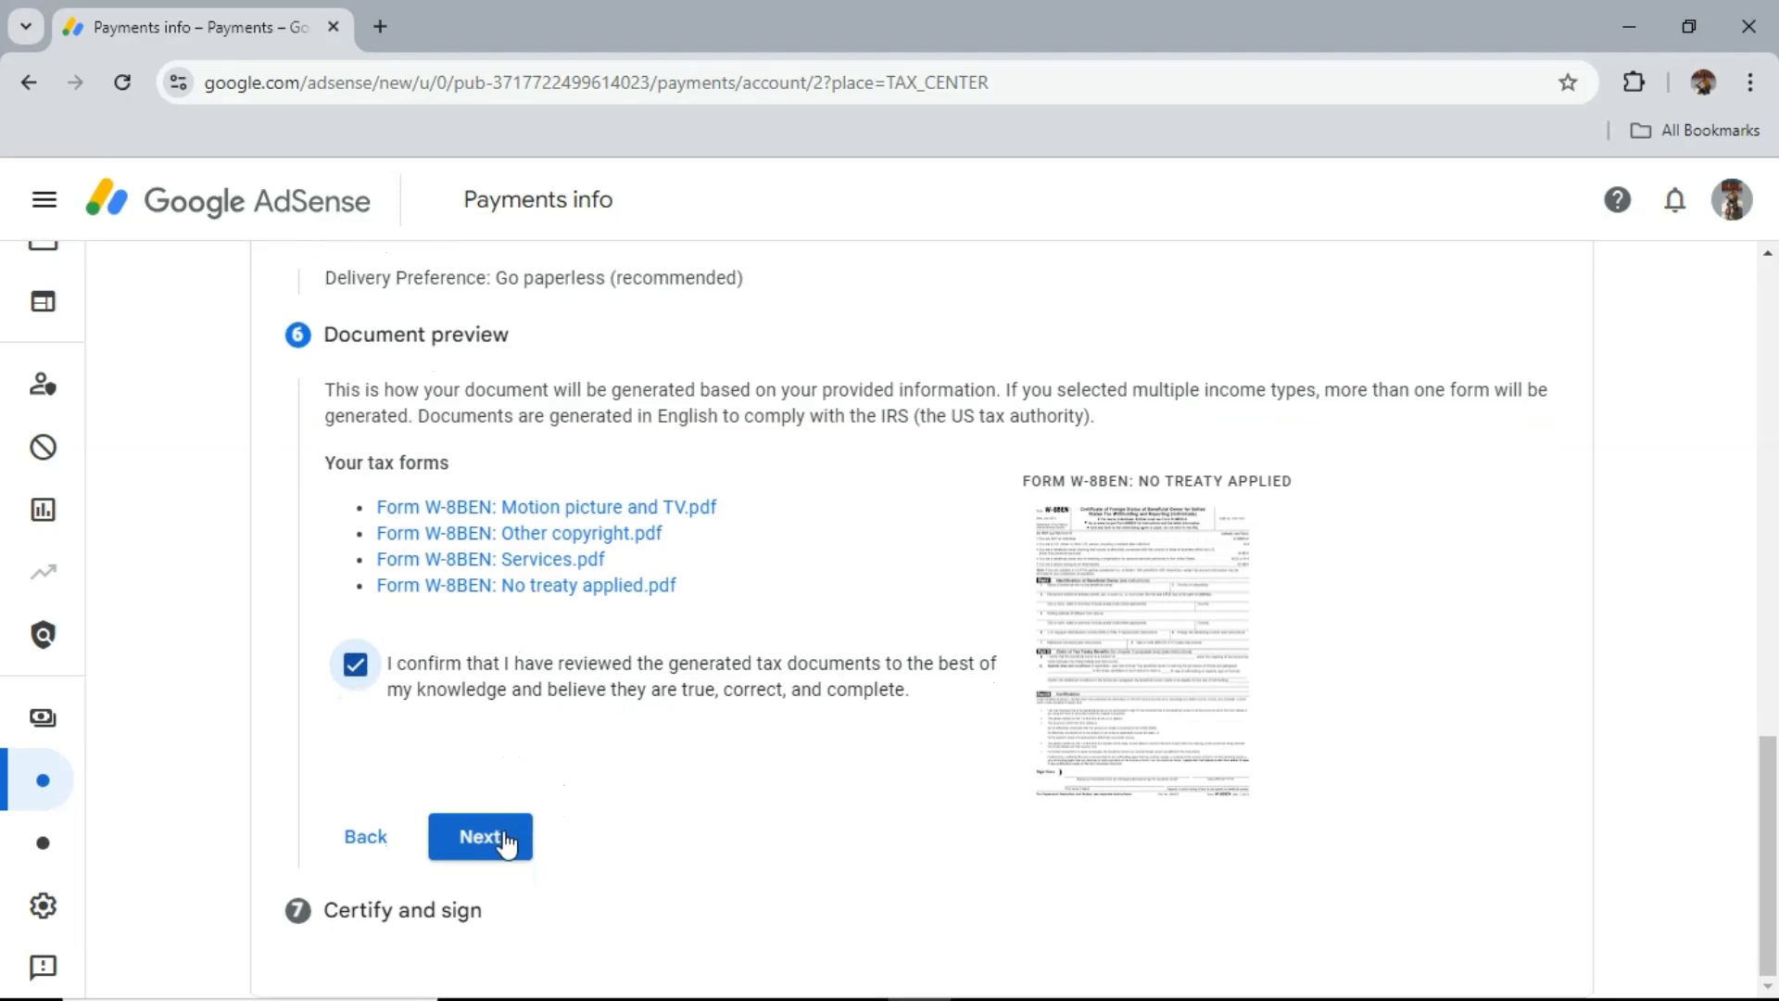
click(505, 839)
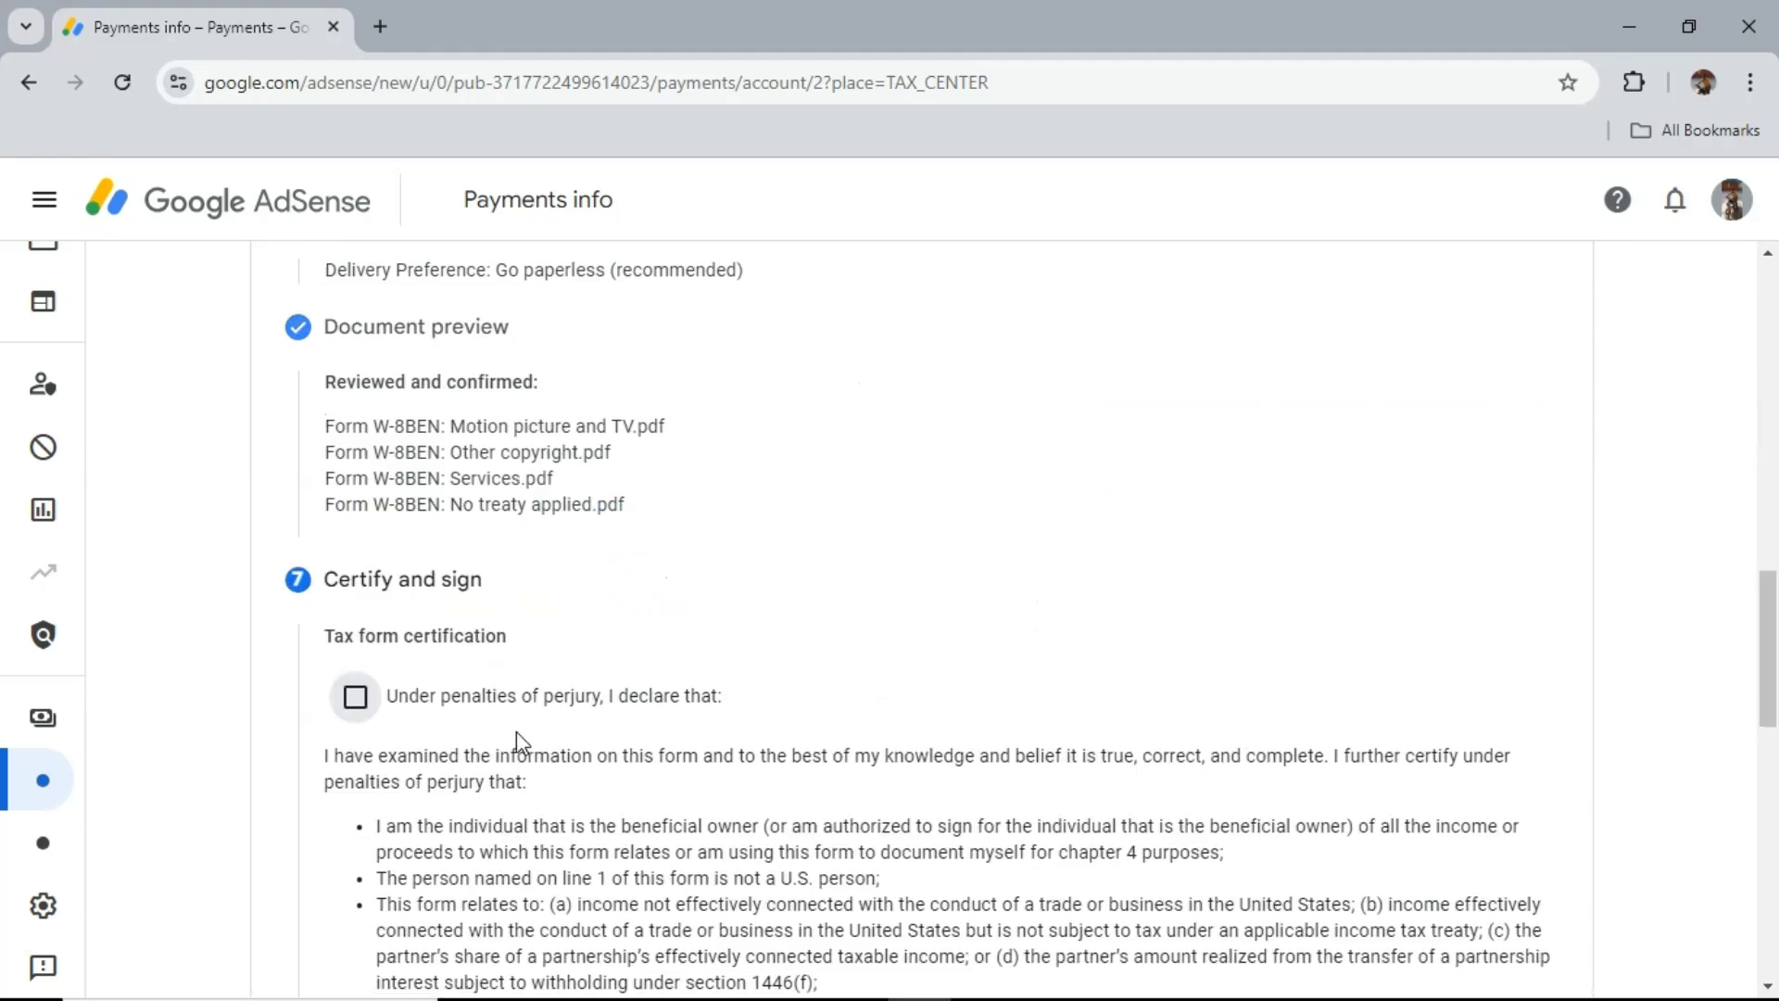
Certify the unchanged status affidavit from the year 2024 and enter 21/09/2024 as the description and date of change.
scroll(470, 585, down, 4)
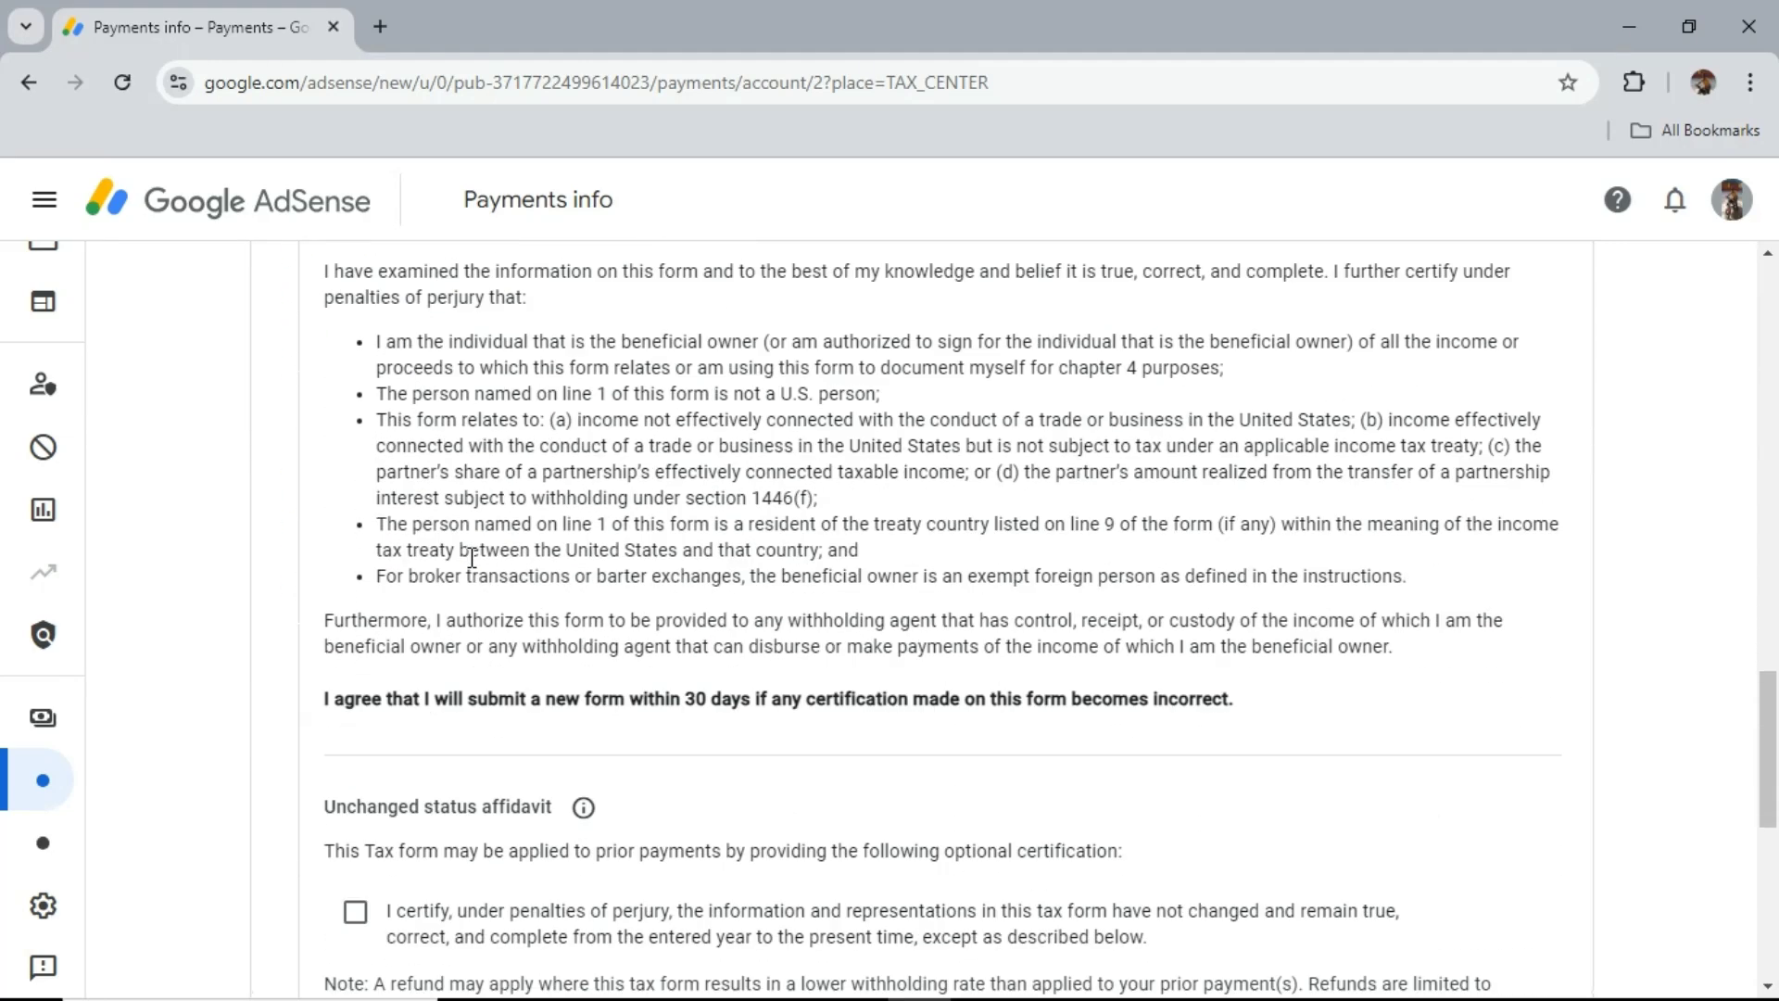
scroll(474, 589, down, 3)
click(355, 620)
scroll(365, 628, down, 1)
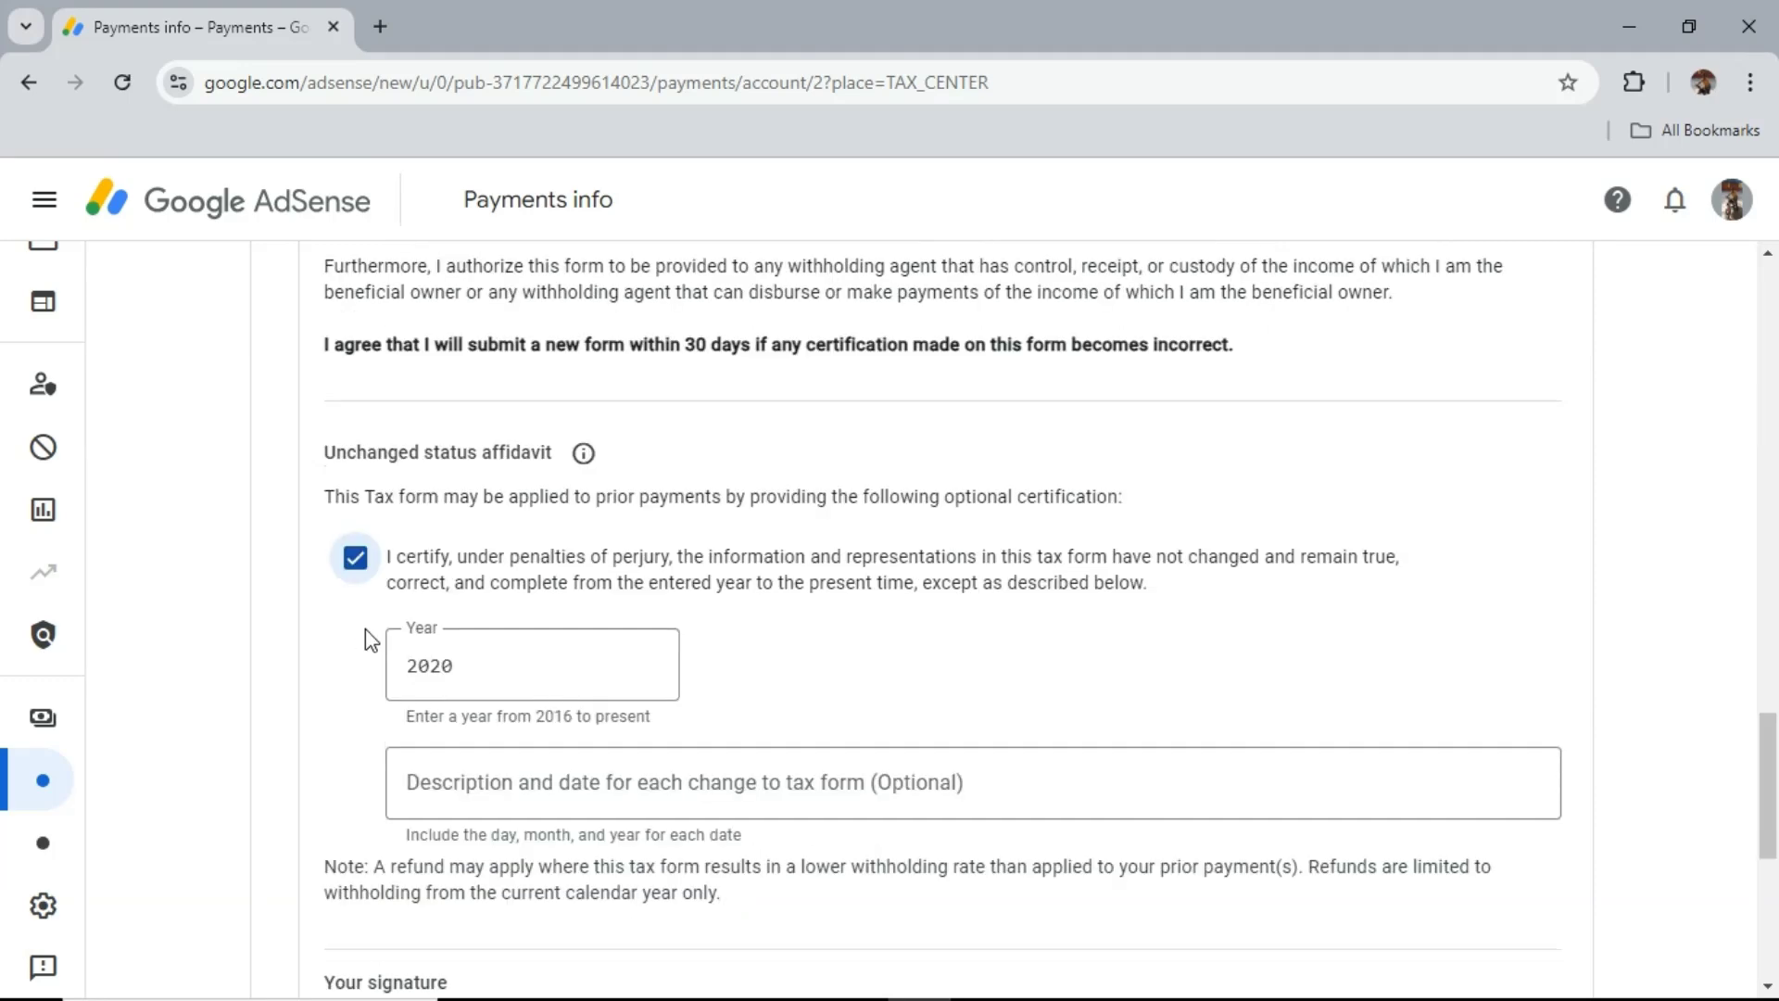
click(477, 612)
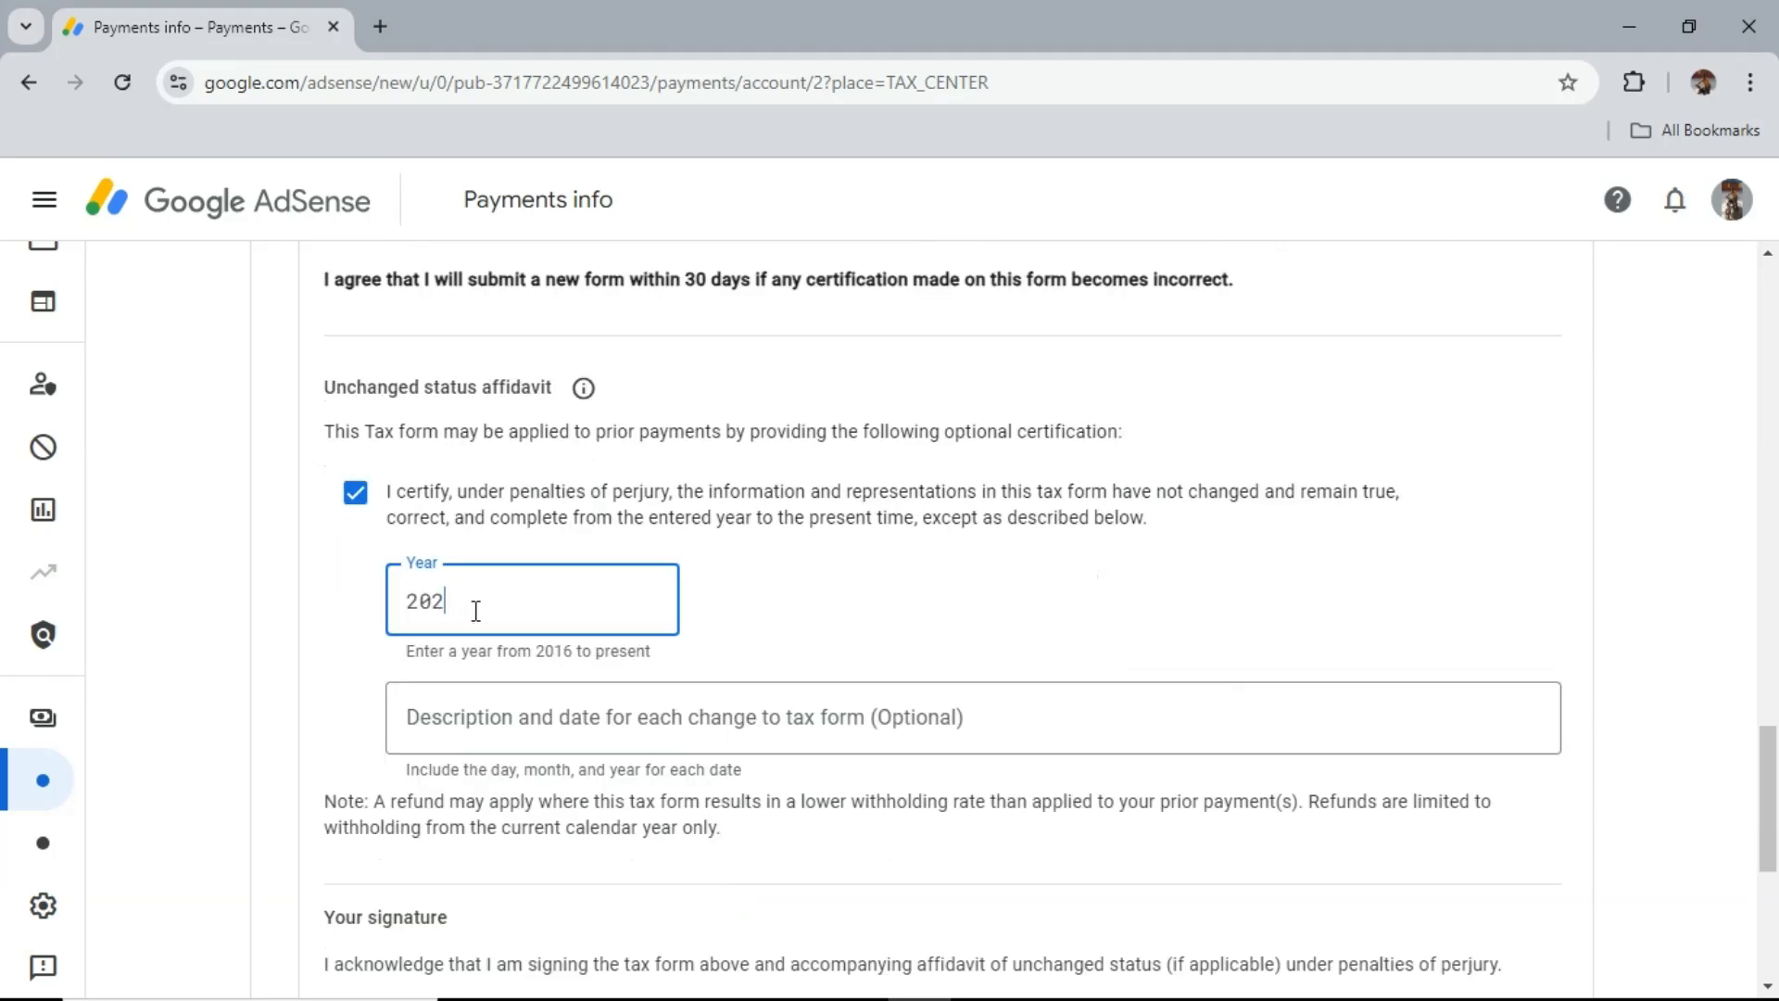
text(4)
click(489, 690)
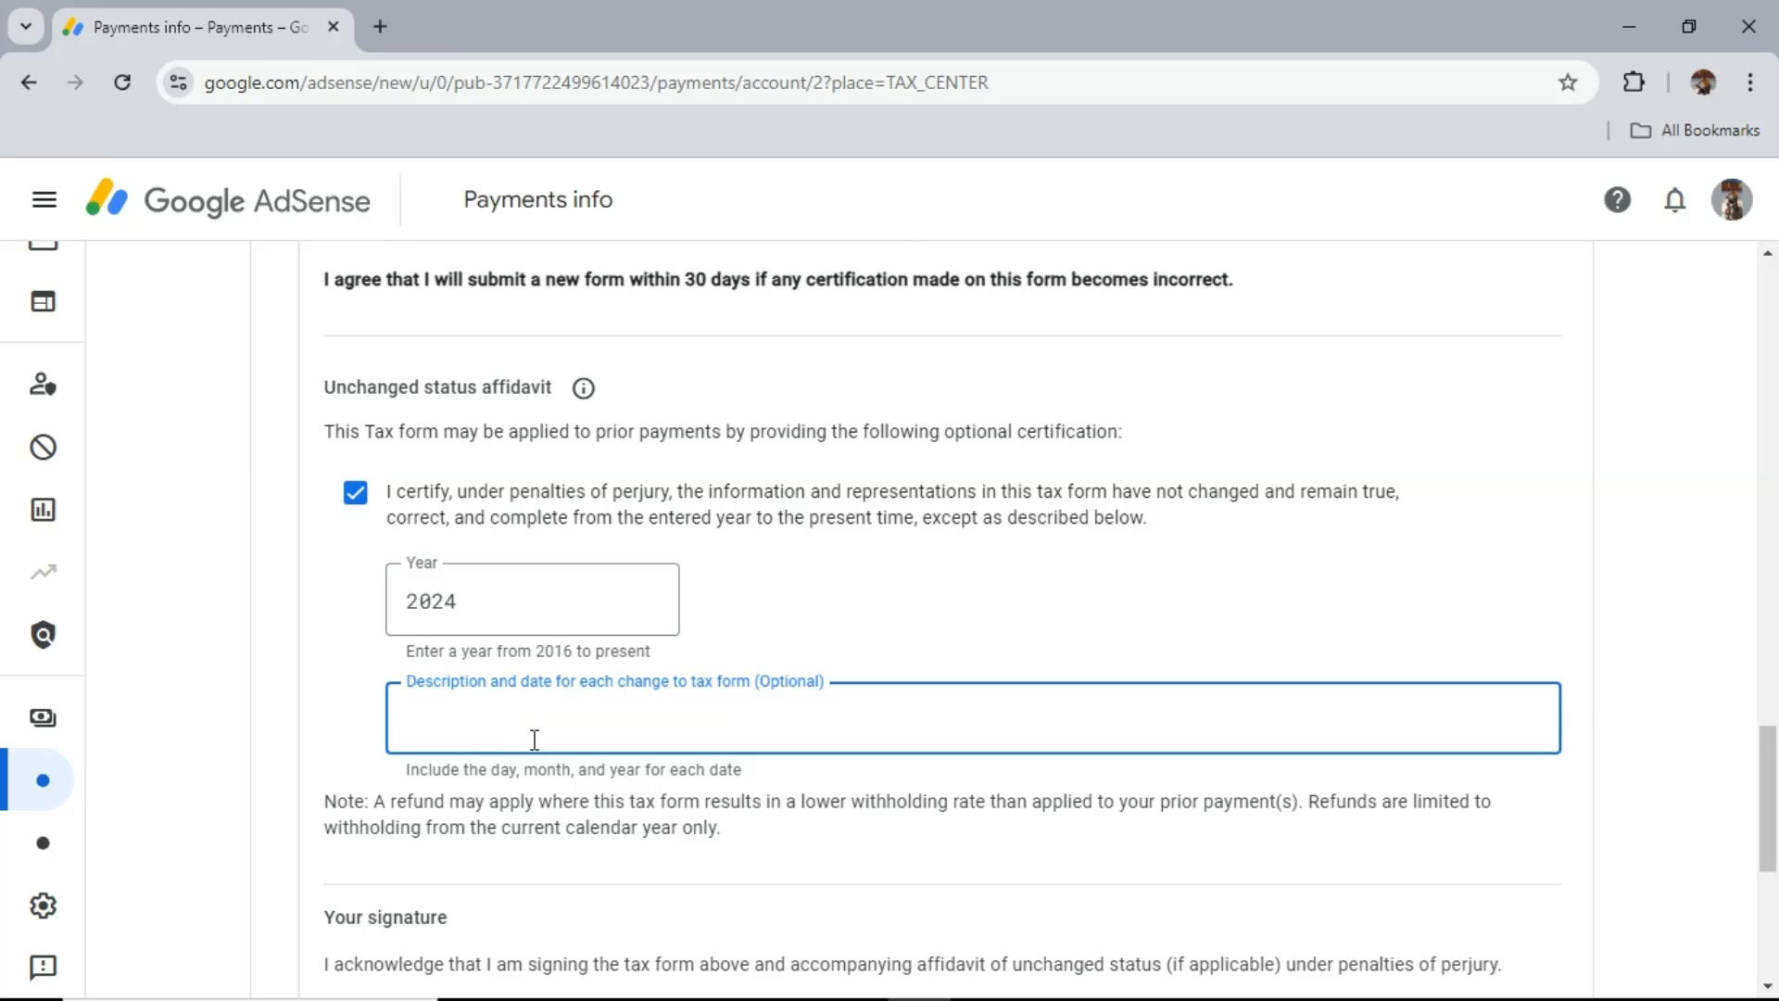
mouse_move(1534, 948)
Confirm being the beneficial owner named in the Tax identity section and submit the tax form.
scroll(545, 735, down, 4)
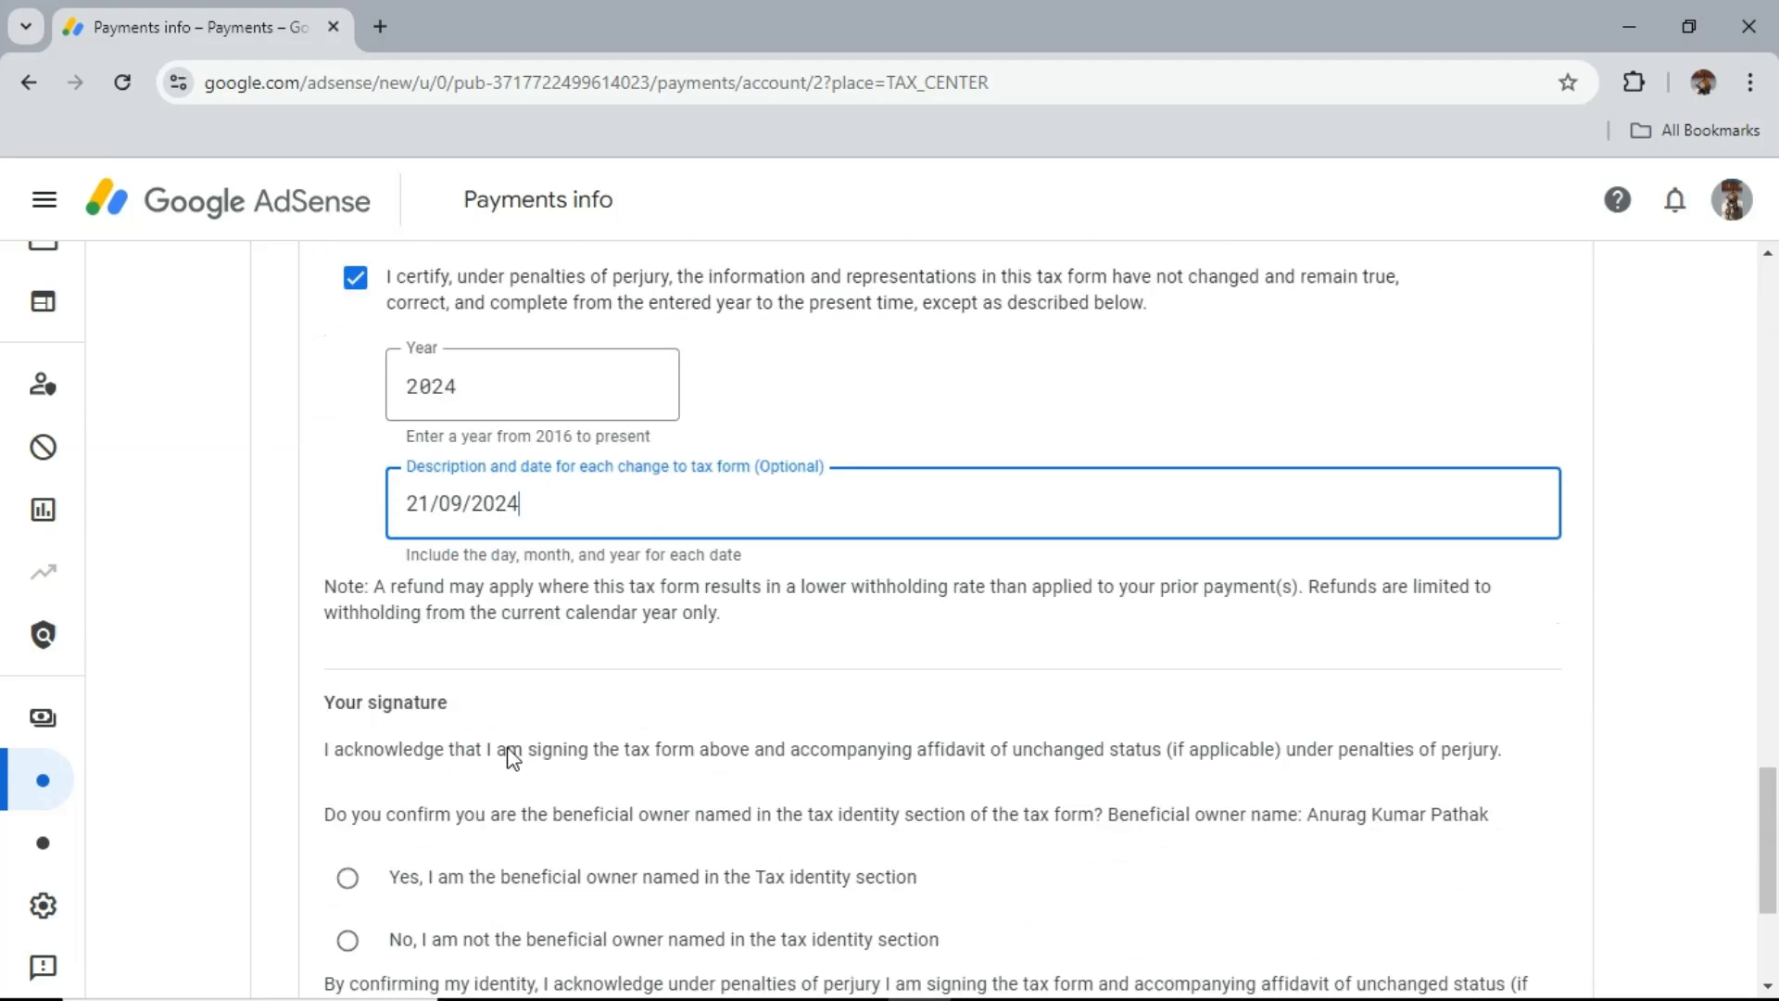
click(453, 712)
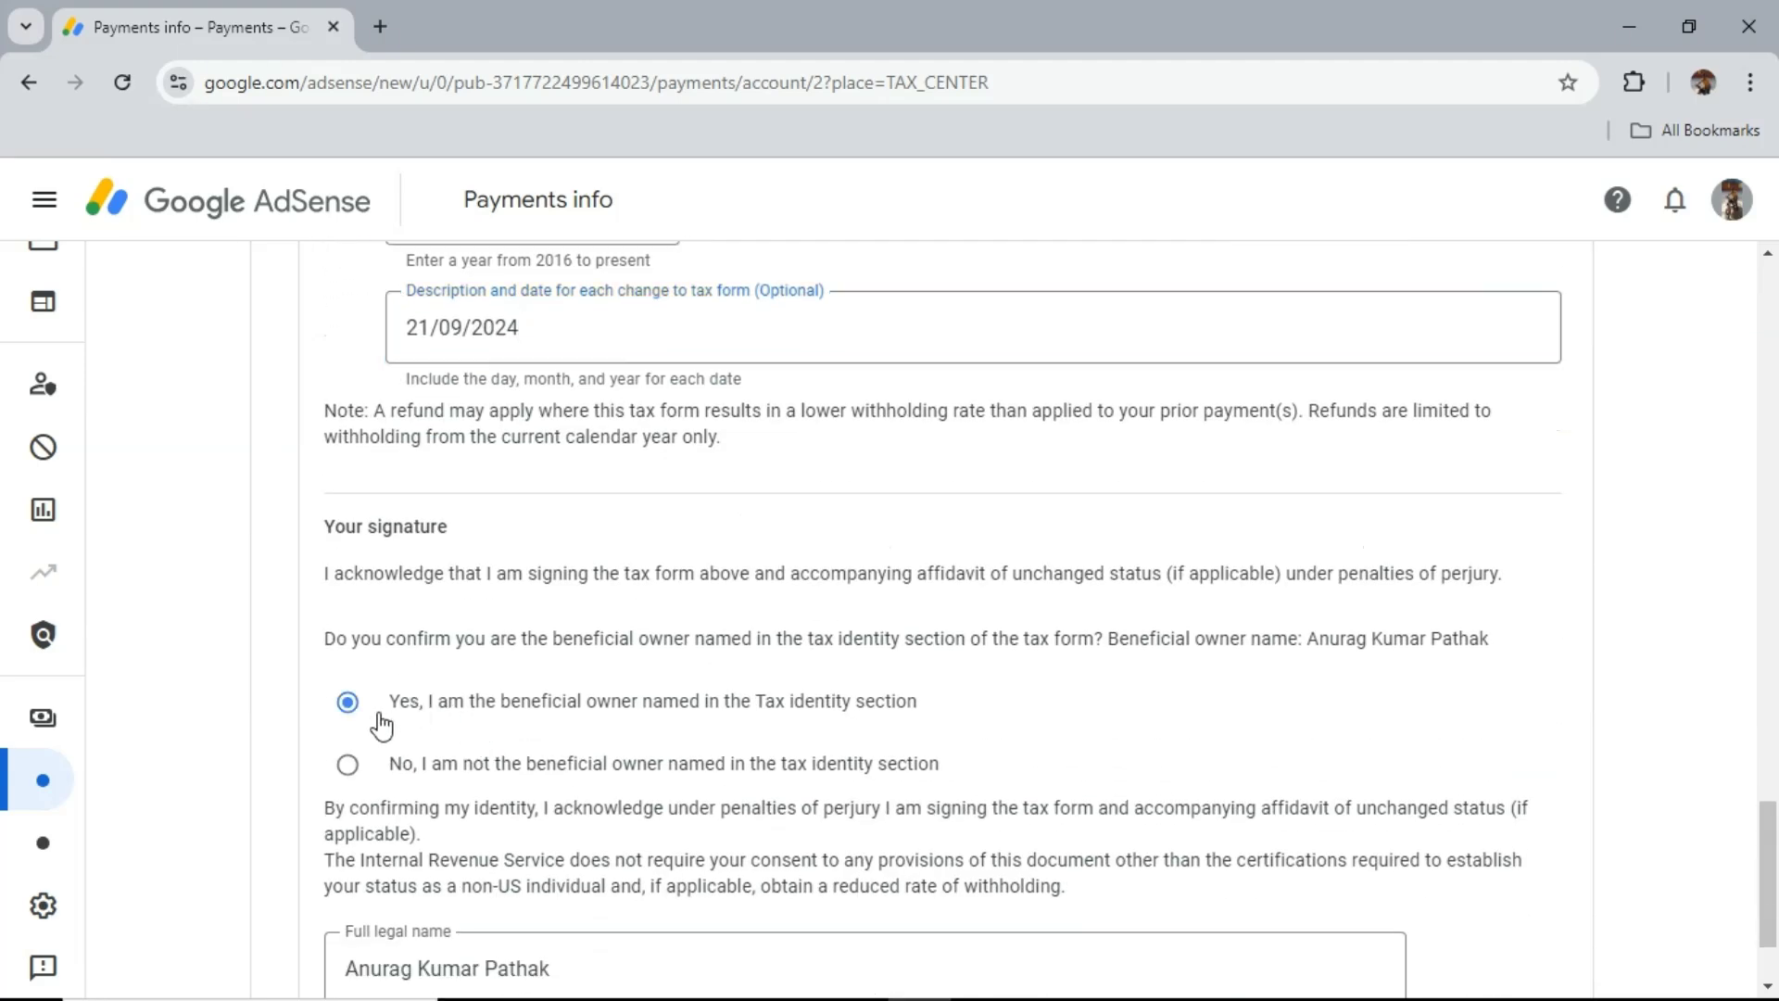
scroll(460, 707, down, 2)
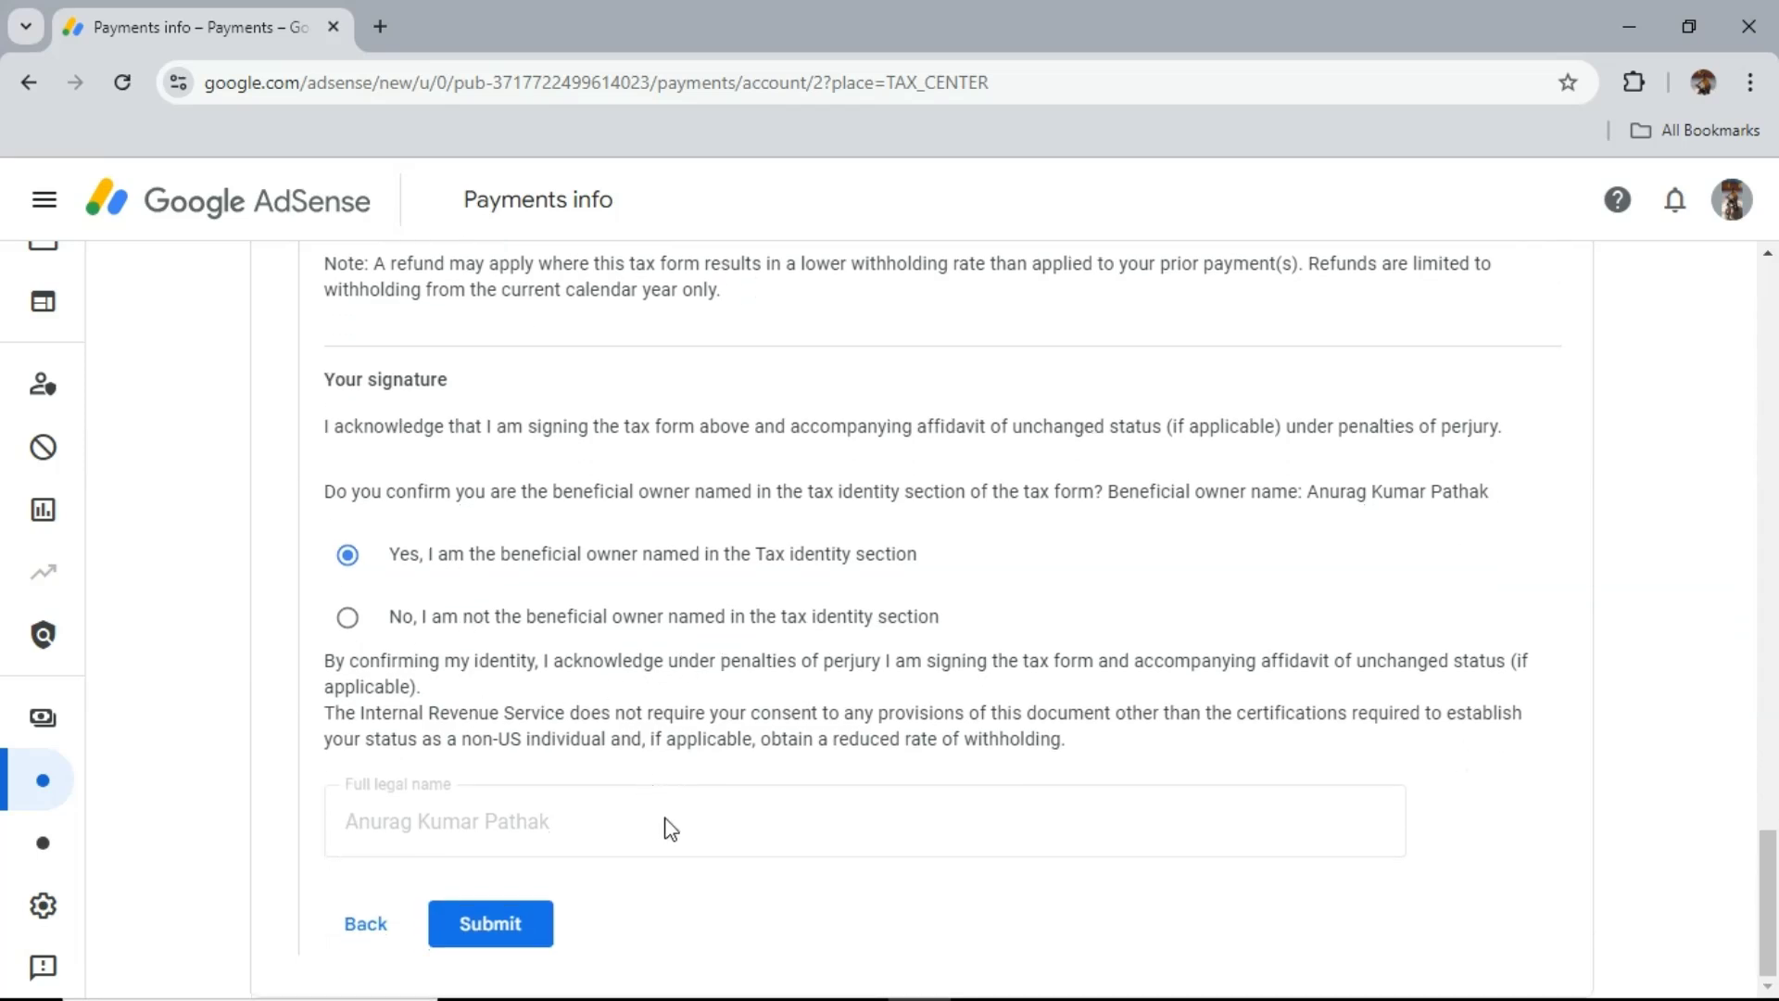
click(399, 618)
click(419, 559)
click(512, 931)
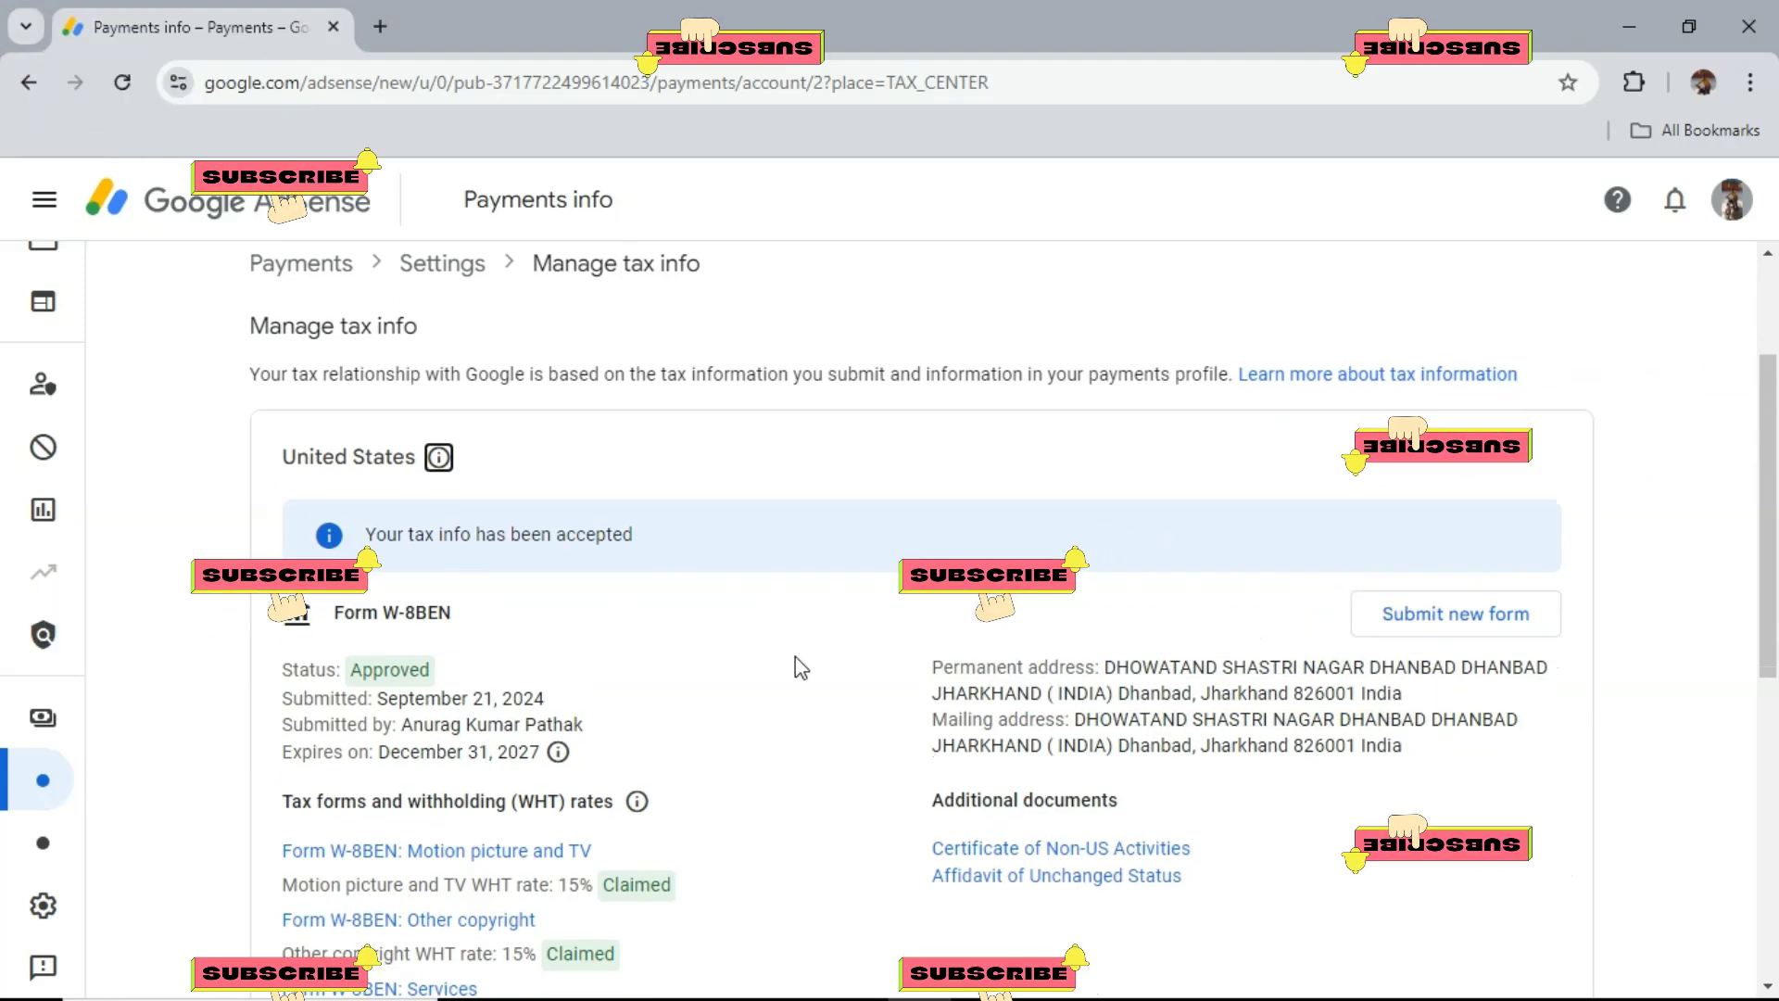
Check the submission date and expiry date of the United States Form W-8BEN.
scroll(795, 656, down, 1)
drag(399, 599, 556, 611)
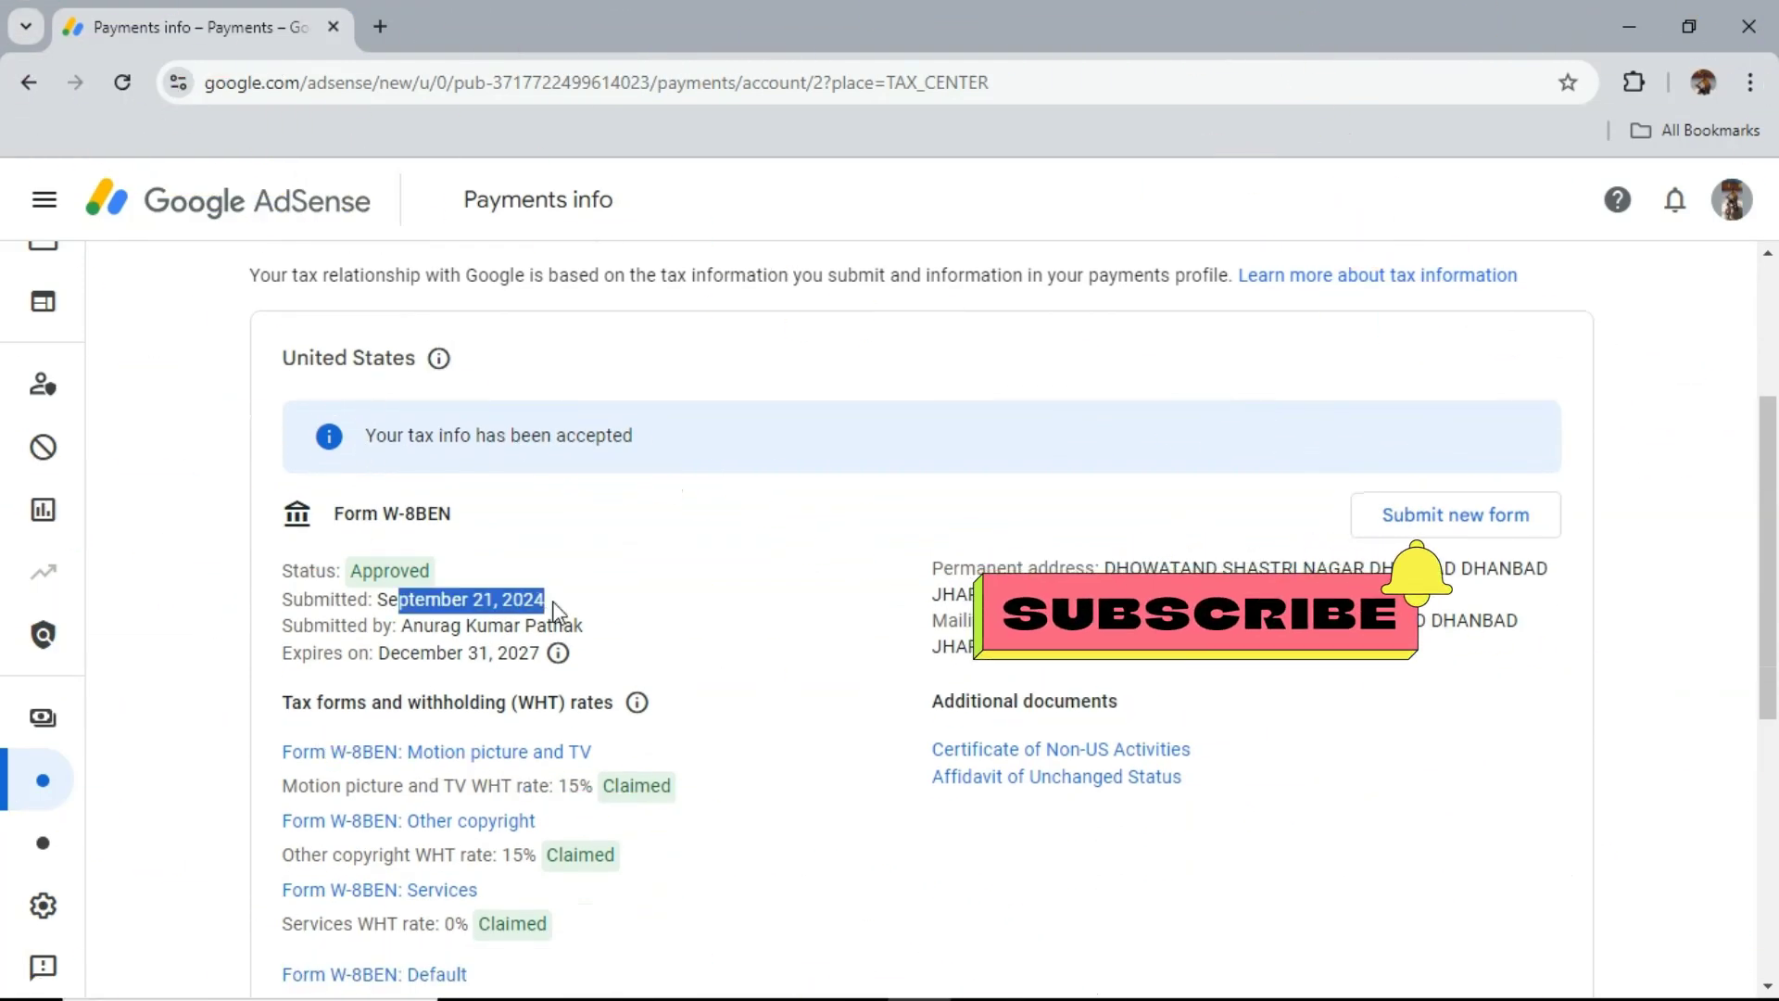
click(598, 630)
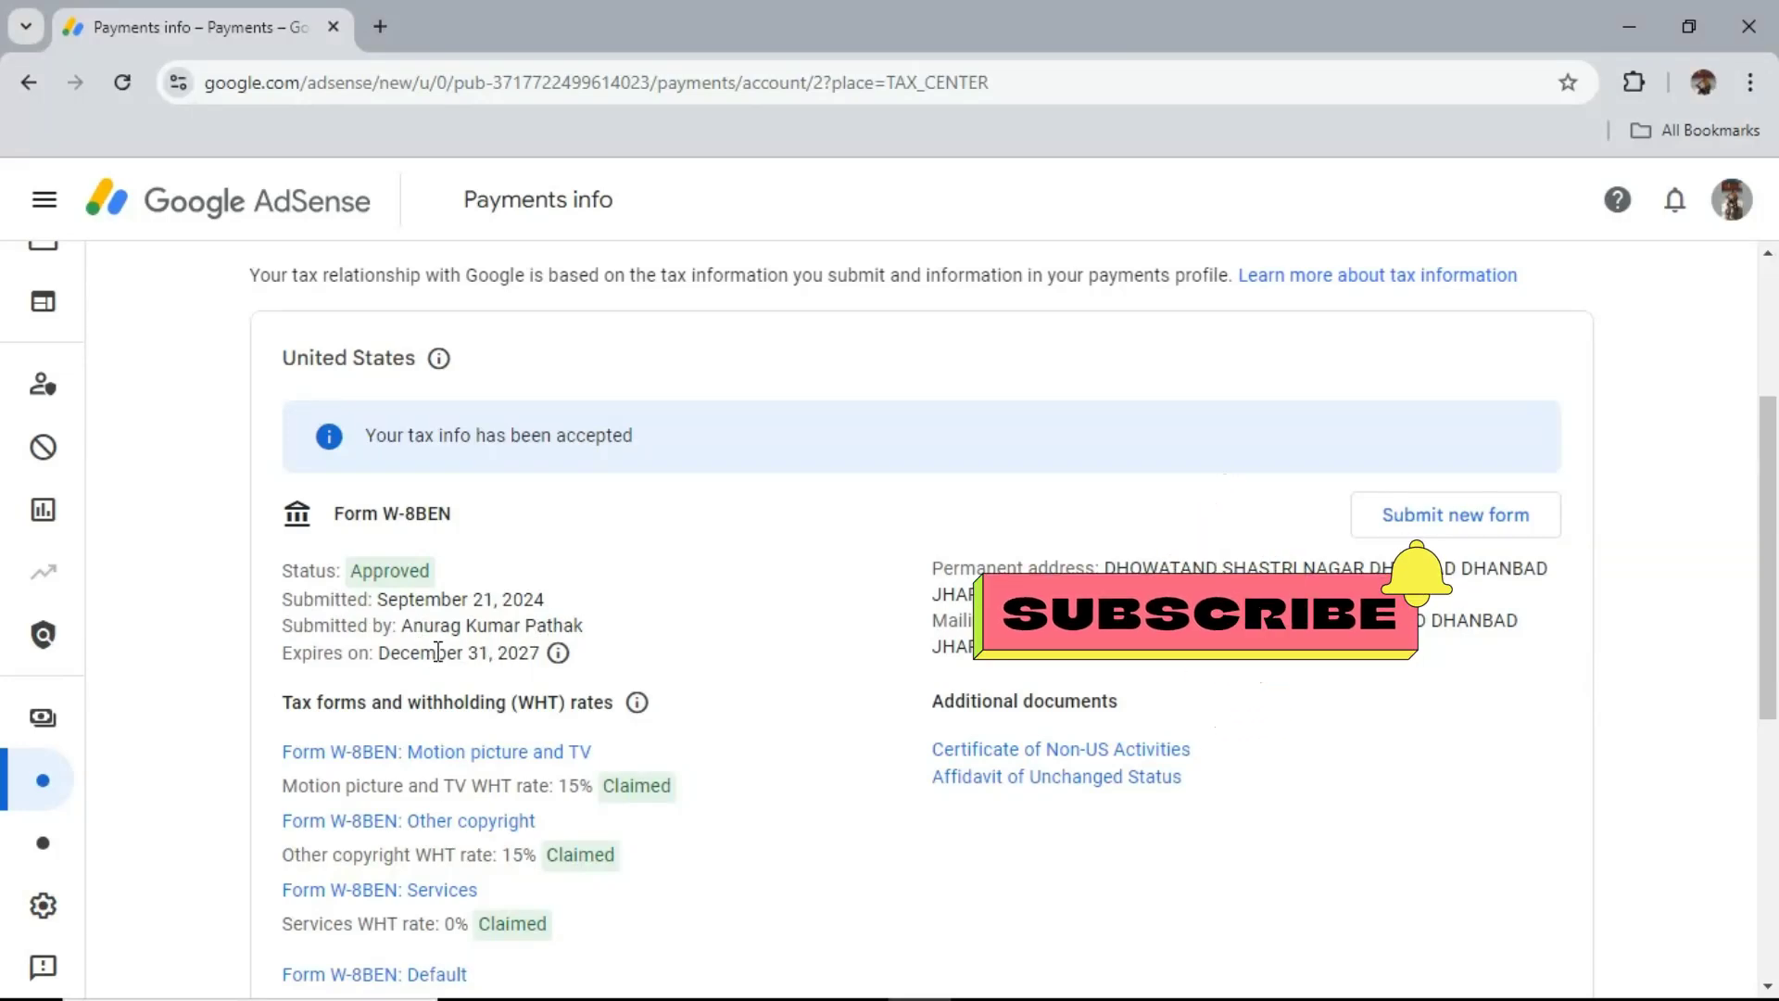
drag(438, 652, 545, 653)
click(612, 635)
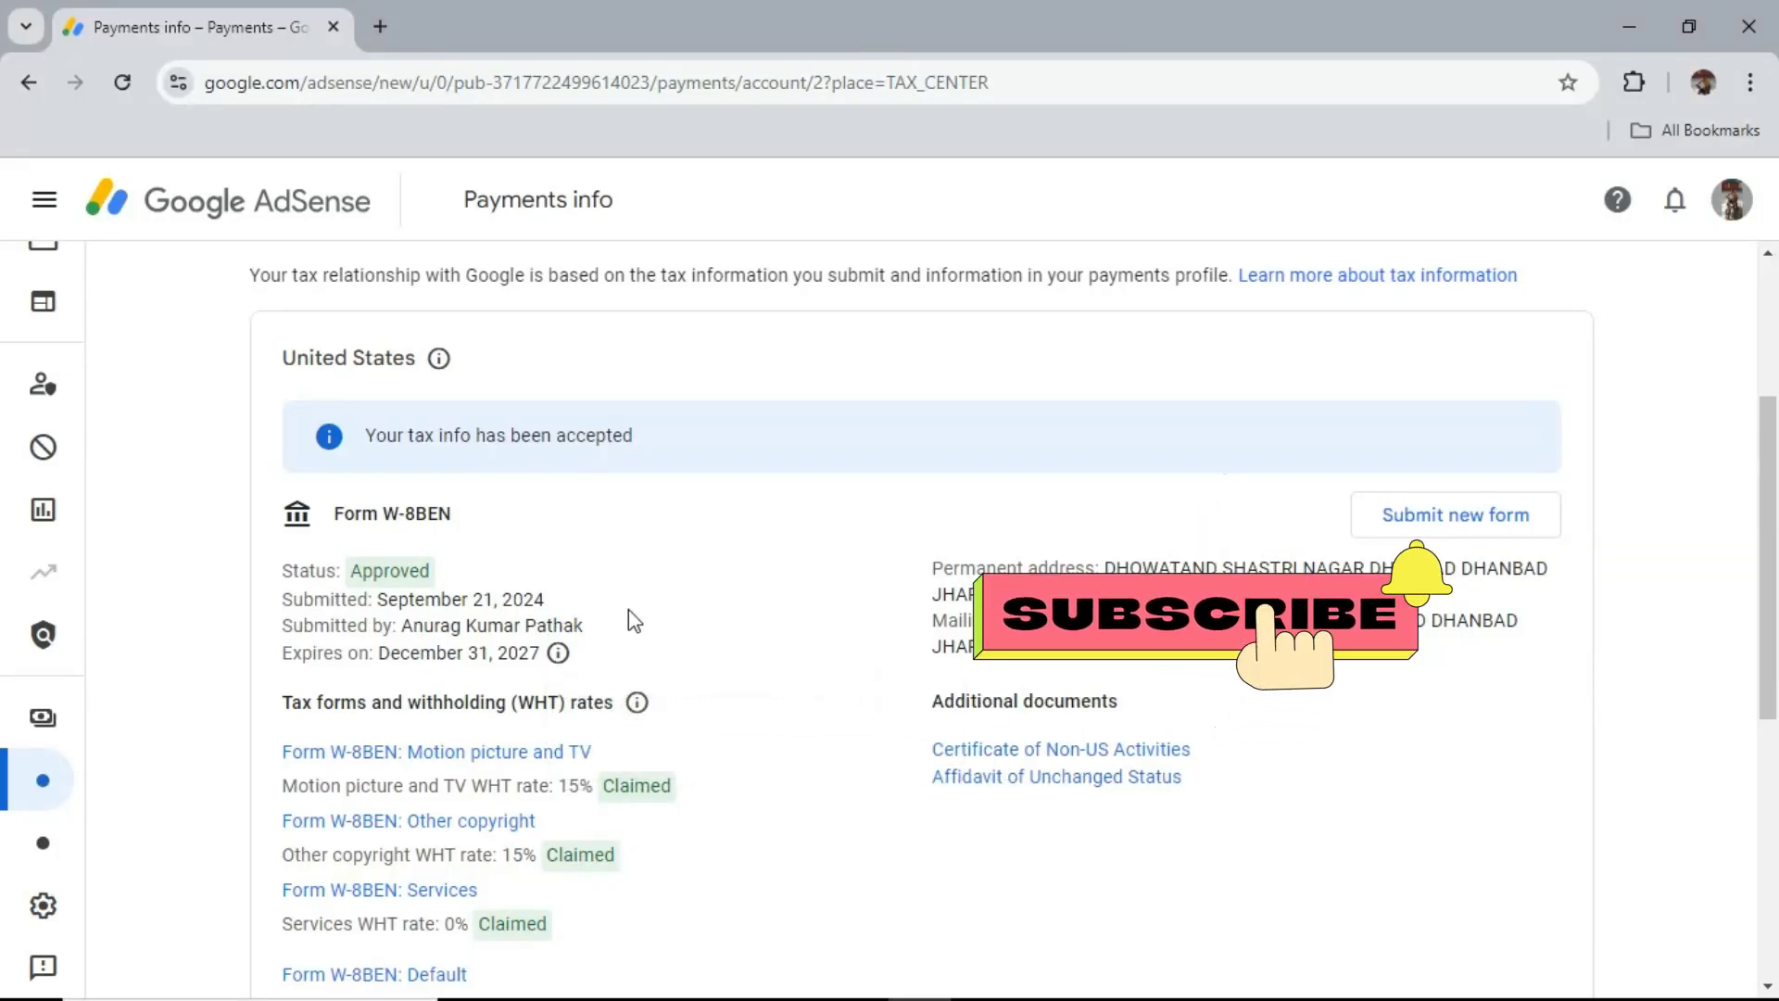